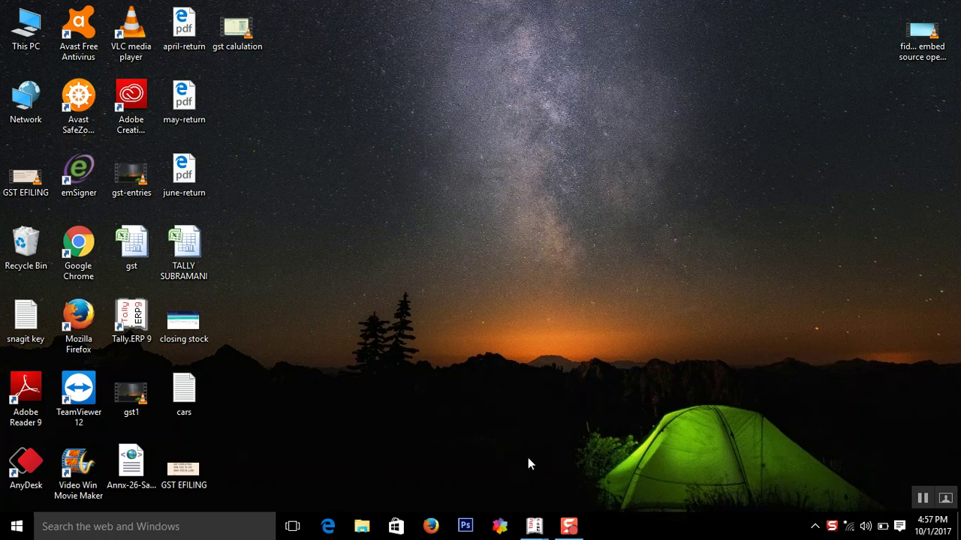
Switch to the first Tally.ERP 9 window and reopen the Sales Register of company Test from Account Books.
mouse_move(529, 524)
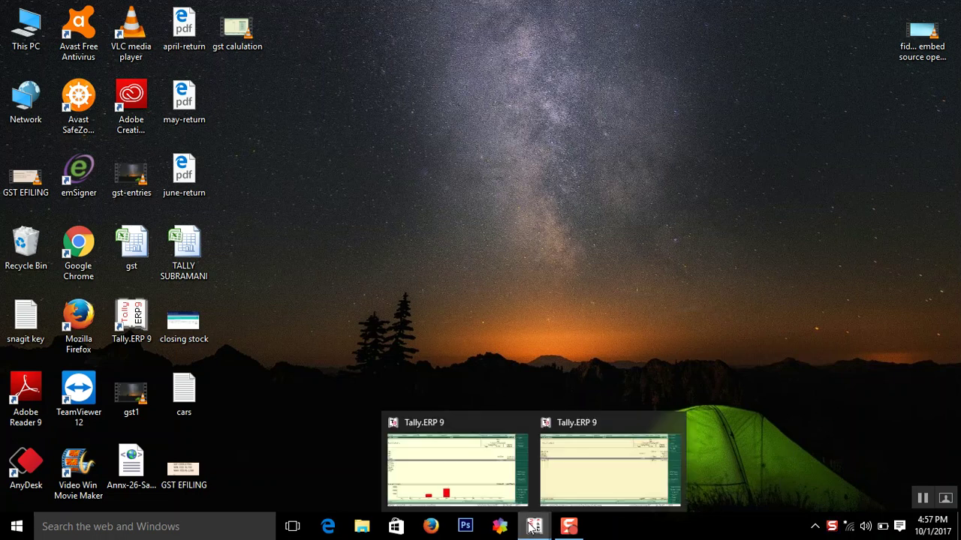
mouse_move(590, 458)
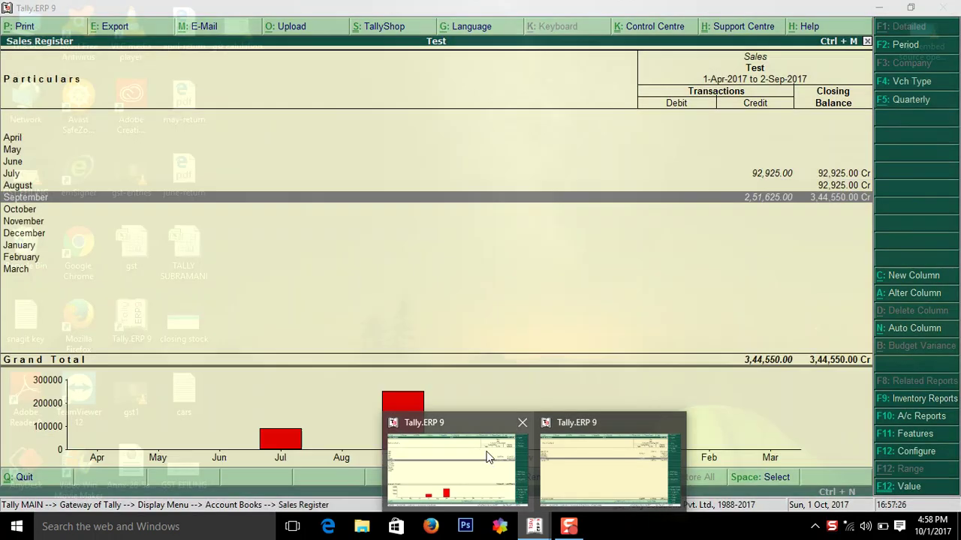
click(487, 458)
key(Escape)
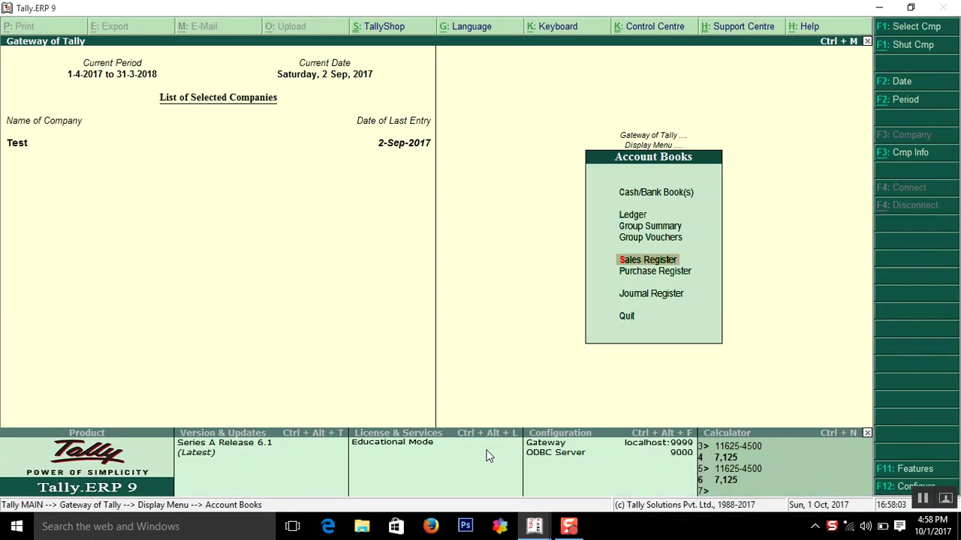
key(Escape)
key(Return)
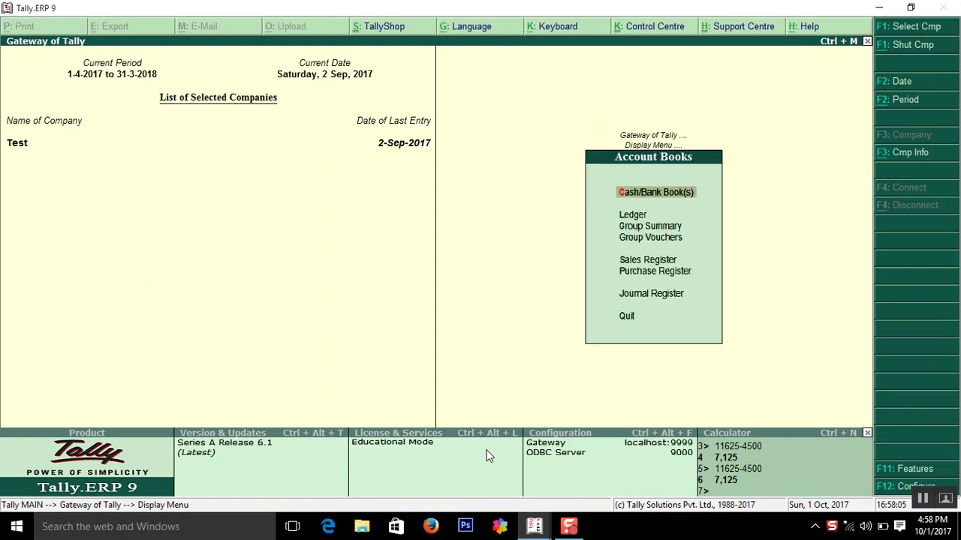
key(Down)
key(Down)
key(Down)
key(Down)
key(Return)
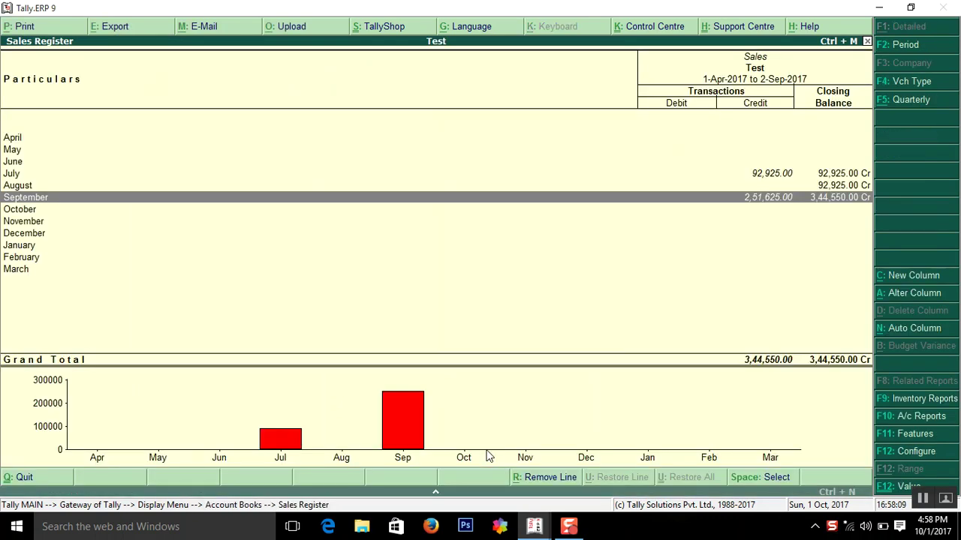
Open September's sales voucher No. 5 for Local Customer for alteration and advance to its party account name.
key(Return)
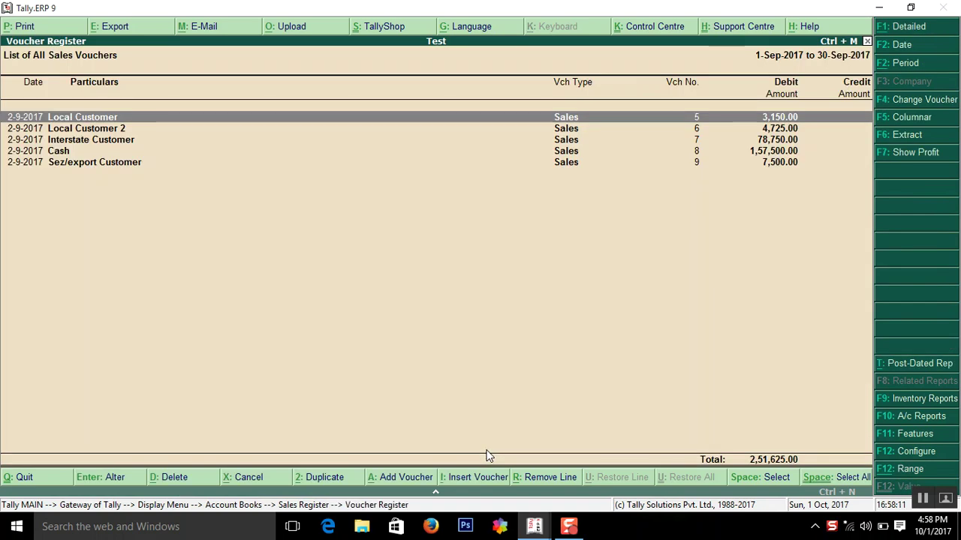
key(Return)
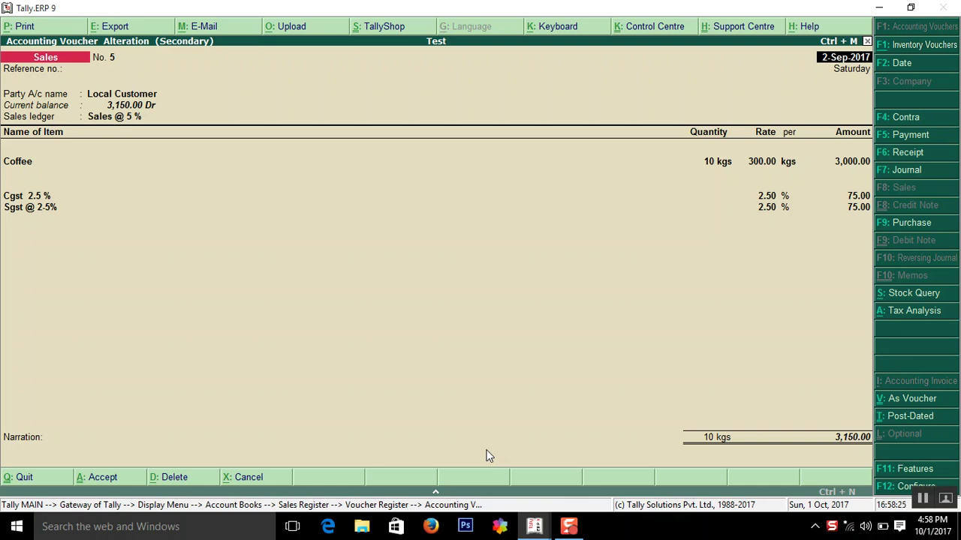
key(Return)
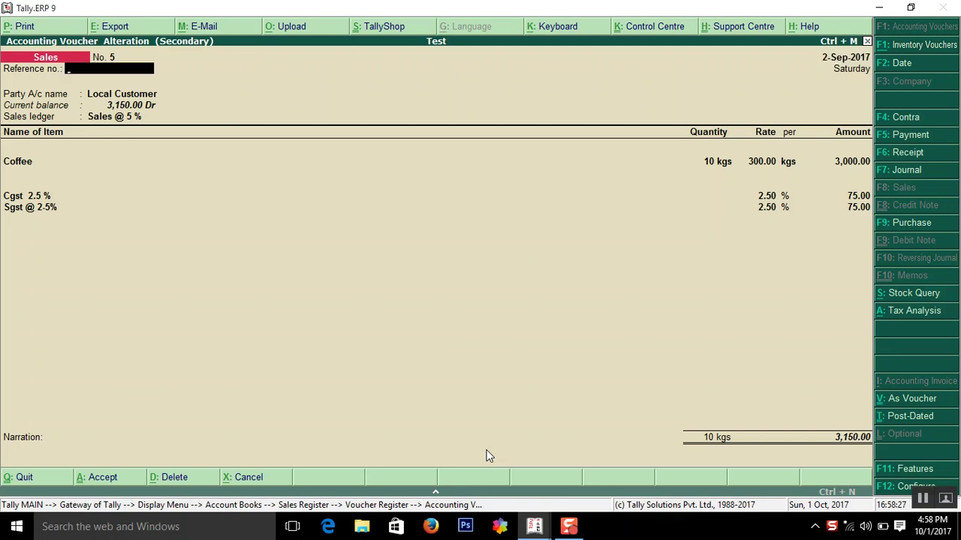
key(Return)
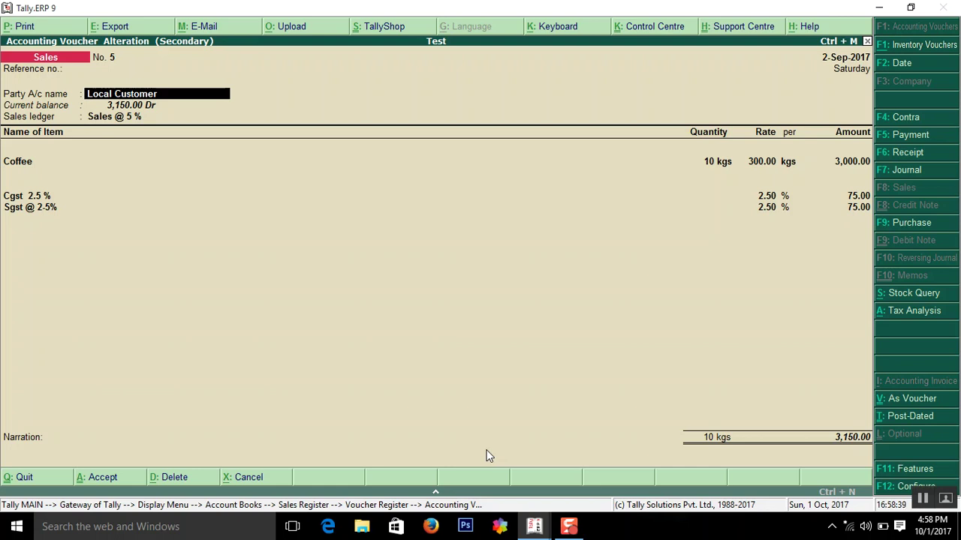
Open the Local Customer ledger from the voucher and review its group, bill-by-bill and inventory settings up to the mailing address.
key(ctrl+Return)
key(Return)
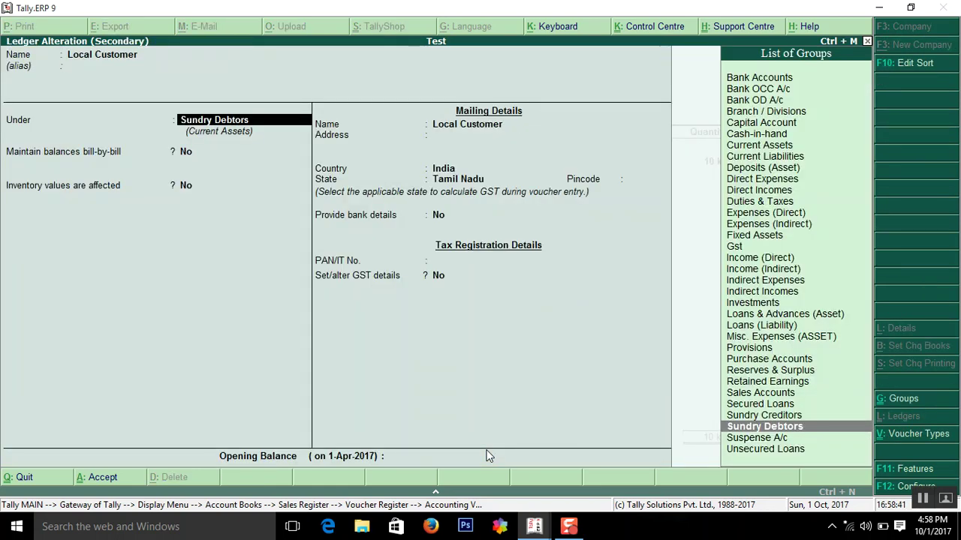
key(BackSpace)
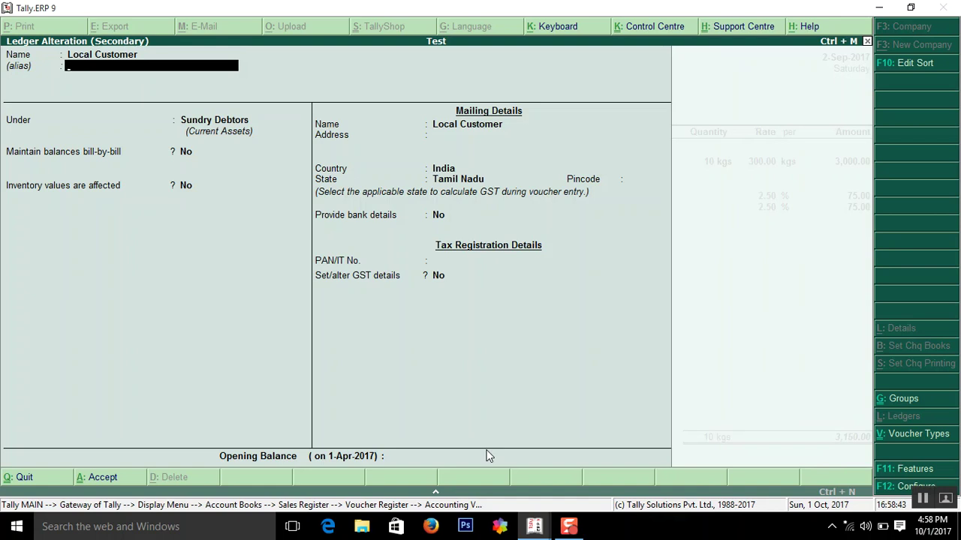
key(Return)
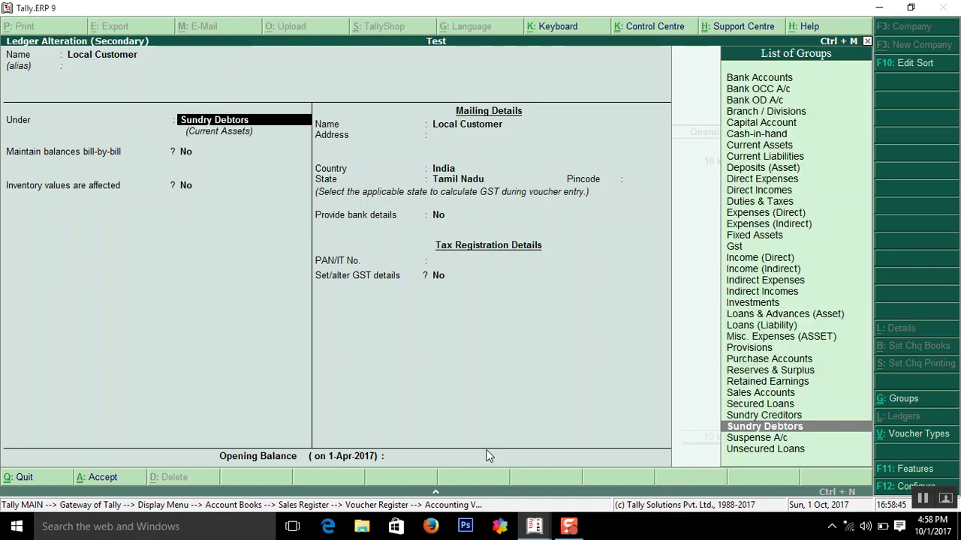
key(Return)
key(Return)
key(Return)
key(Return)
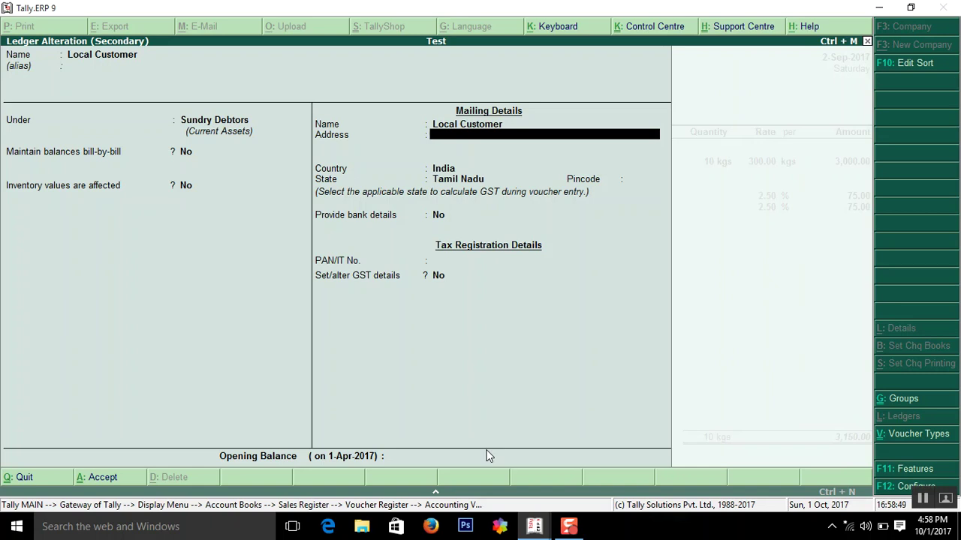
Review the Local Customer ledger's country, state and tax registration fields up to the GST details option.
key(Return)
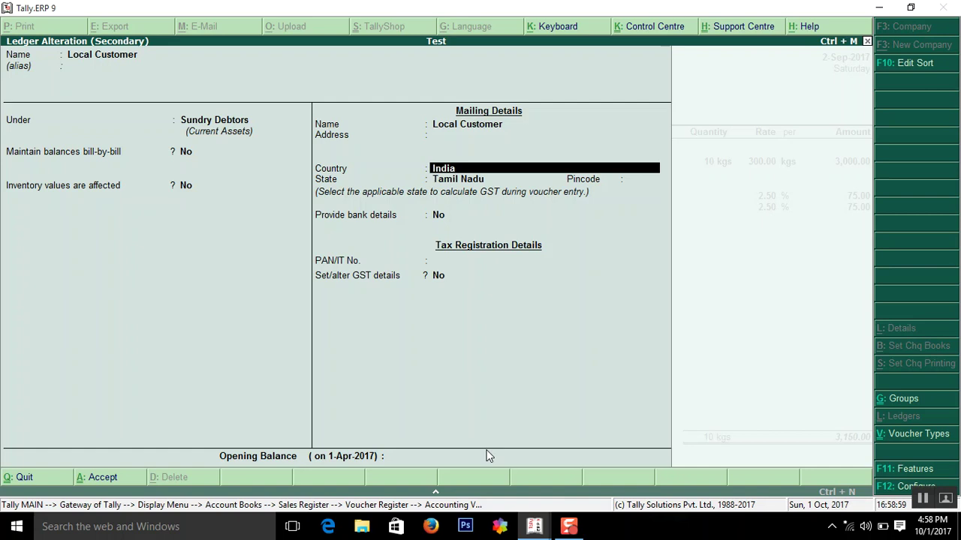
key(Return)
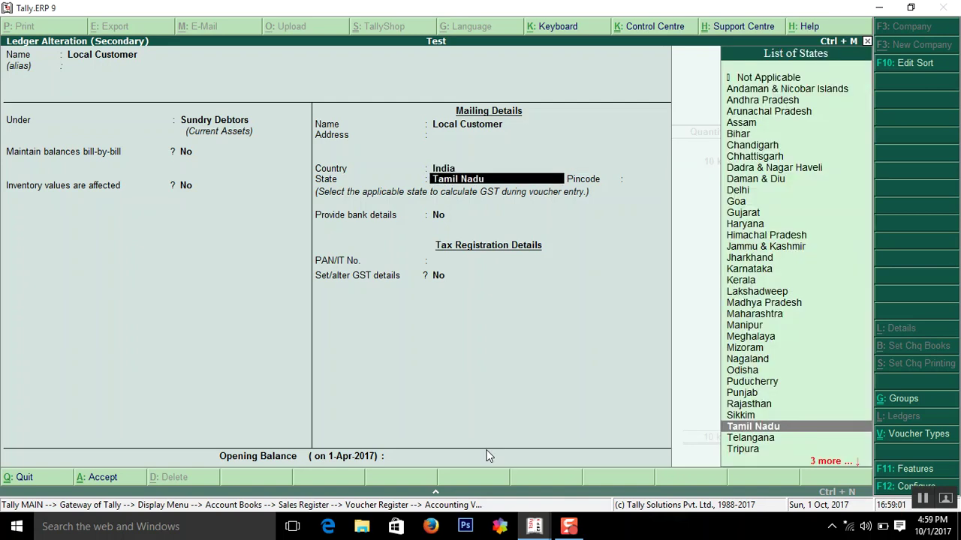
key(Return)
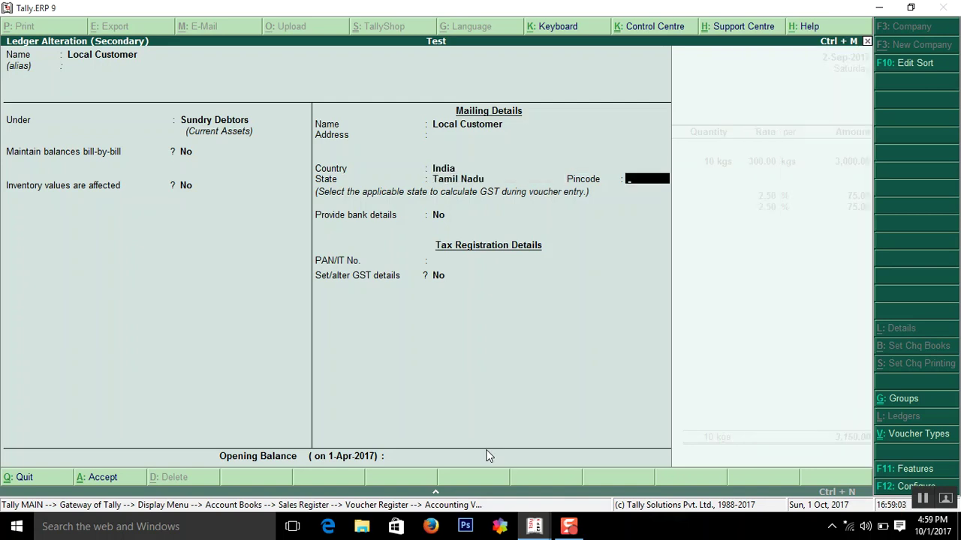
key(Return)
key(Return)
key(Return)
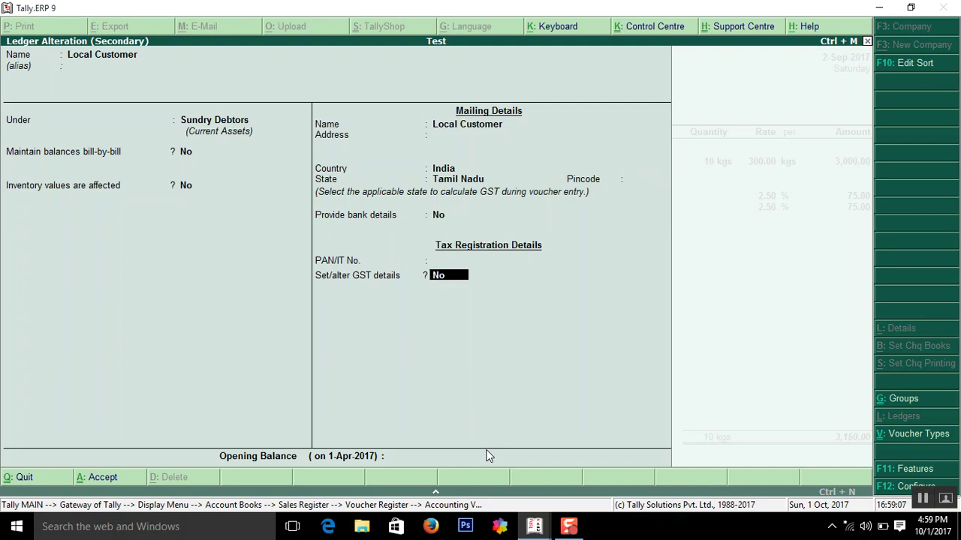
Set the alter GST details option to Yes, review the registration type and GSTIN/UIN, and accept the ledger.
text(y)
key(Return)
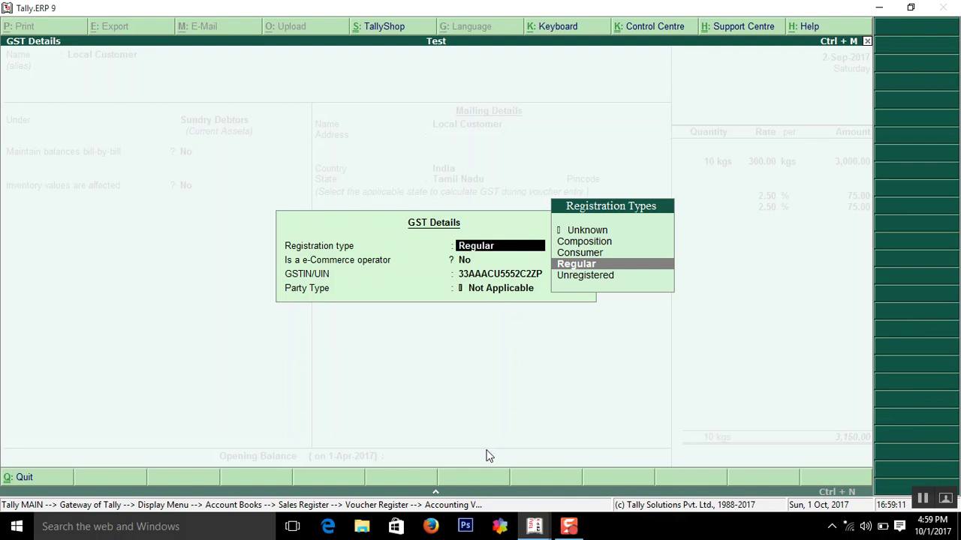
key(Return)
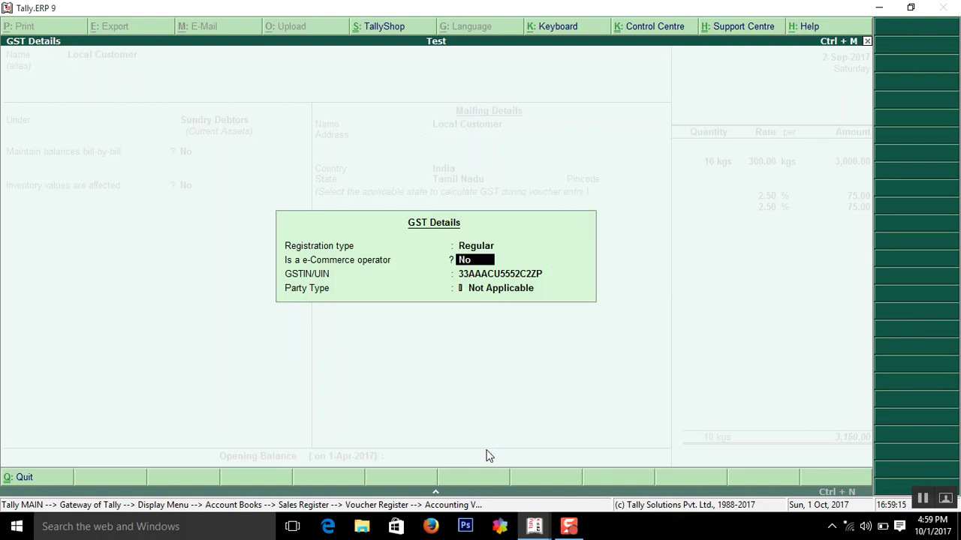
key(Return)
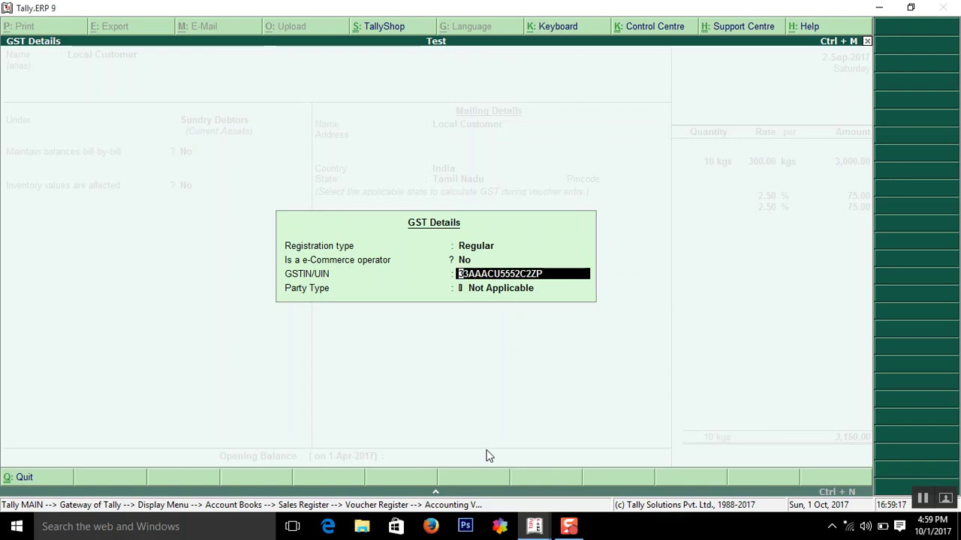
key(Return)
key(Return)
key(Return)
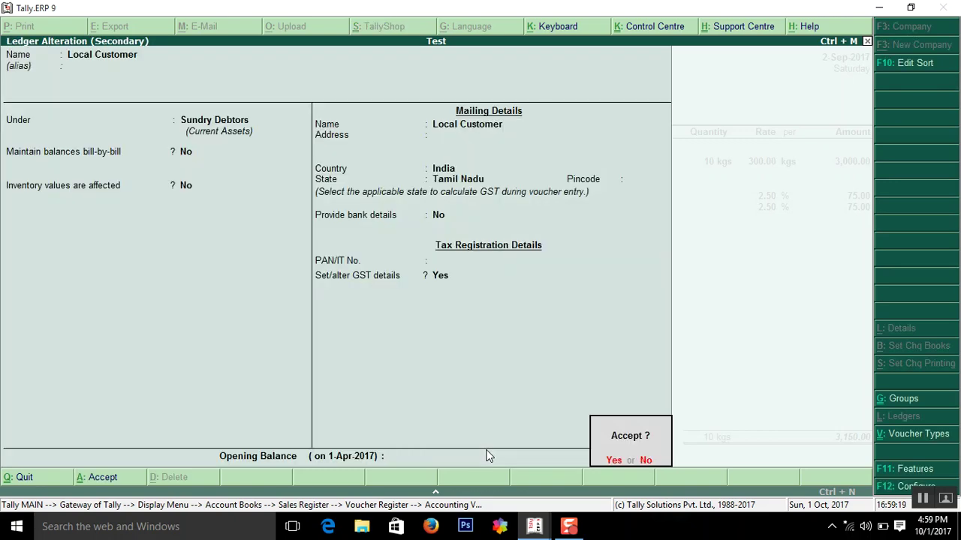
key(Return)
key(Return)
key(Return)
key(Return)
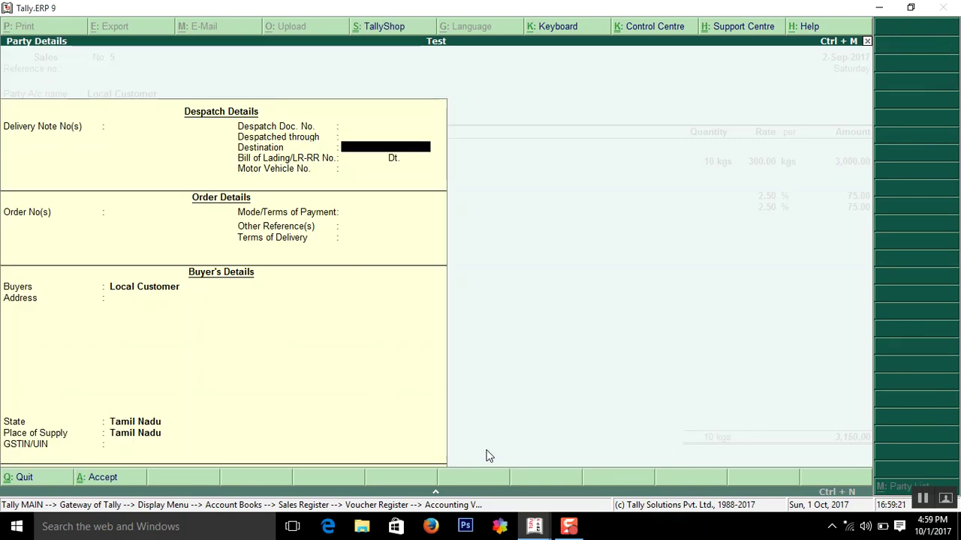
key(Return)
key(Return)
key(Return)
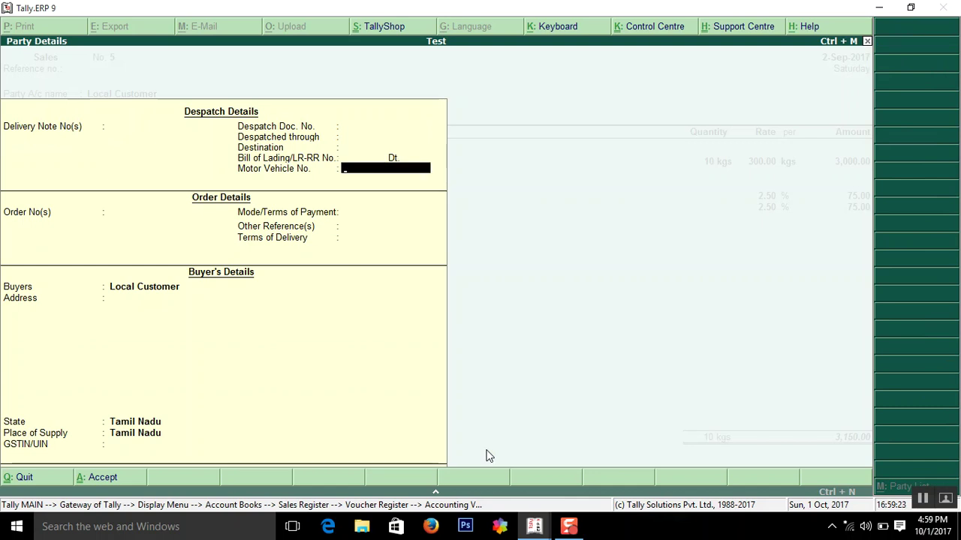
key(BackSpace)
key(BackSpace)
key(BackSpace)
key(BackSpace)
key(BackSpace)
key(BackSpace)
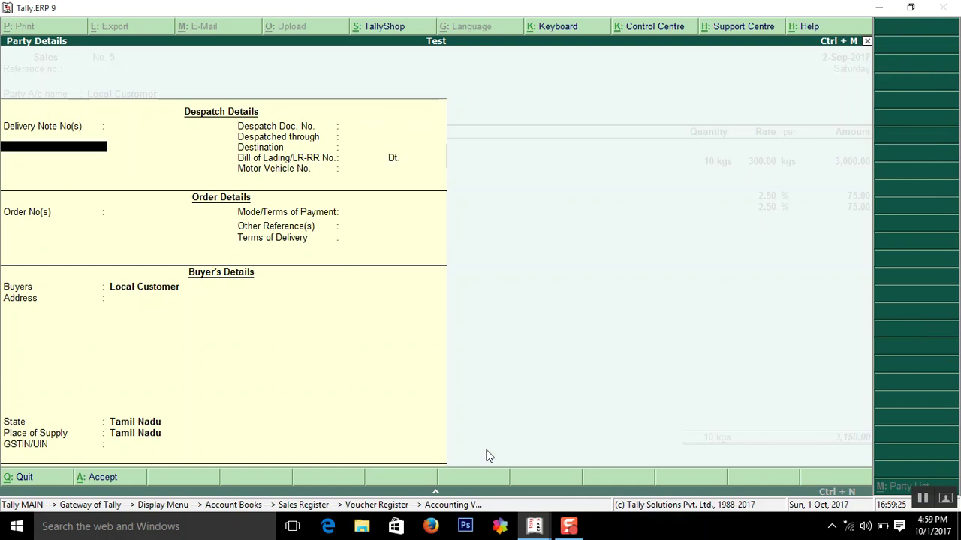
key(Escape)
Reopen the Local Customer ledger from the voucher and examine the GSTIN/UIN in its GST details.
key(ctrl+Return)
key(Return)
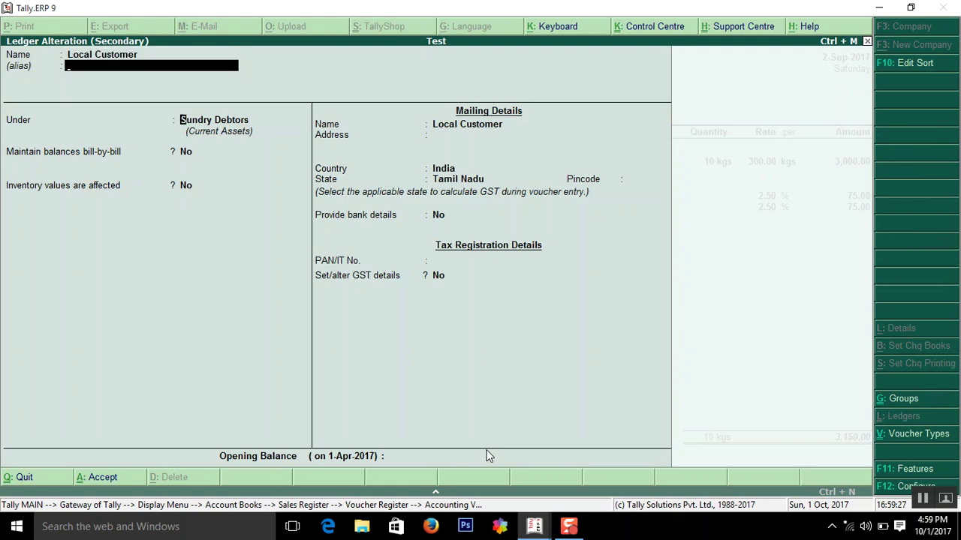
key(Return)
key(Return)
key(Return)
key(Return)
key(Return)
key(Return)
key(Return)
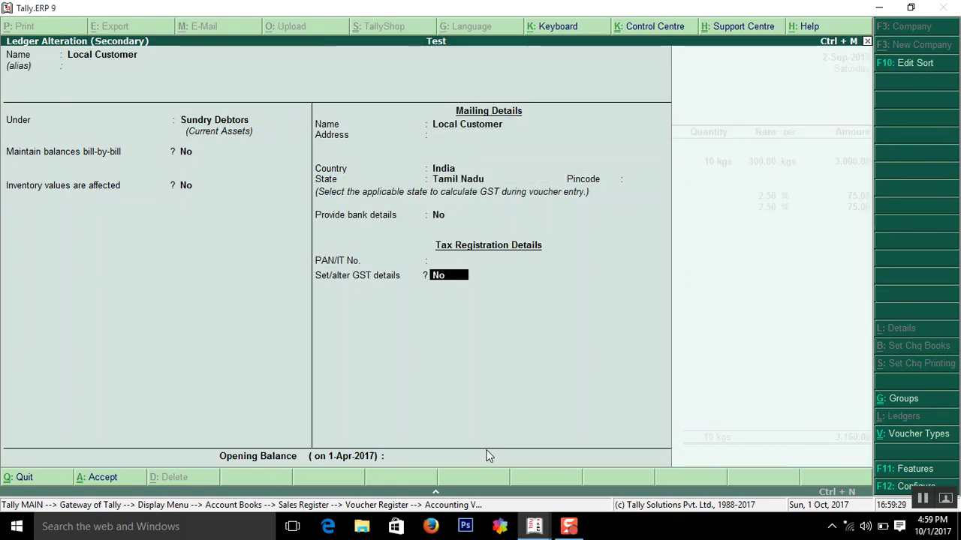
key(y)
key(Return)
key(Return)
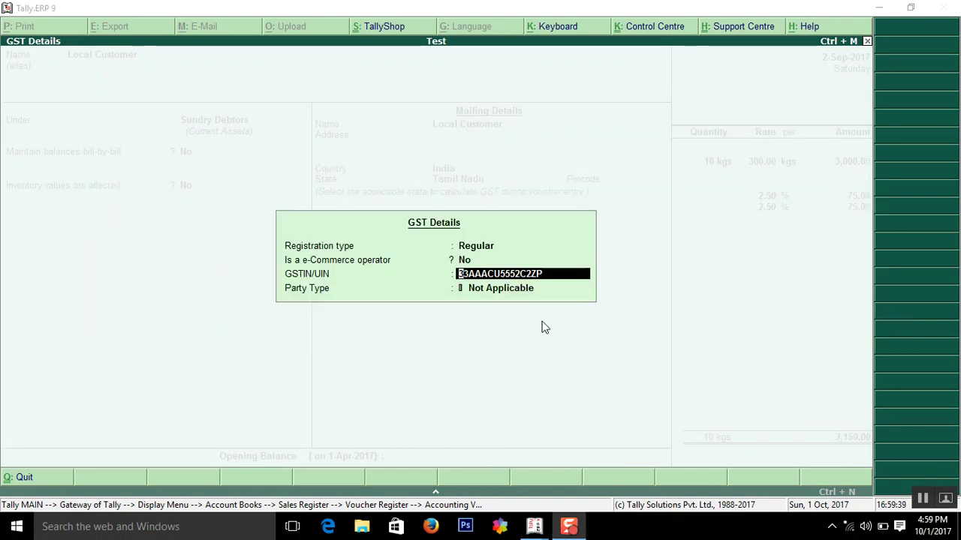
Keep the GST details with party type Not Applicable and accept the Local Customer ledger.
key(Return)
key(Return)
key(Return)
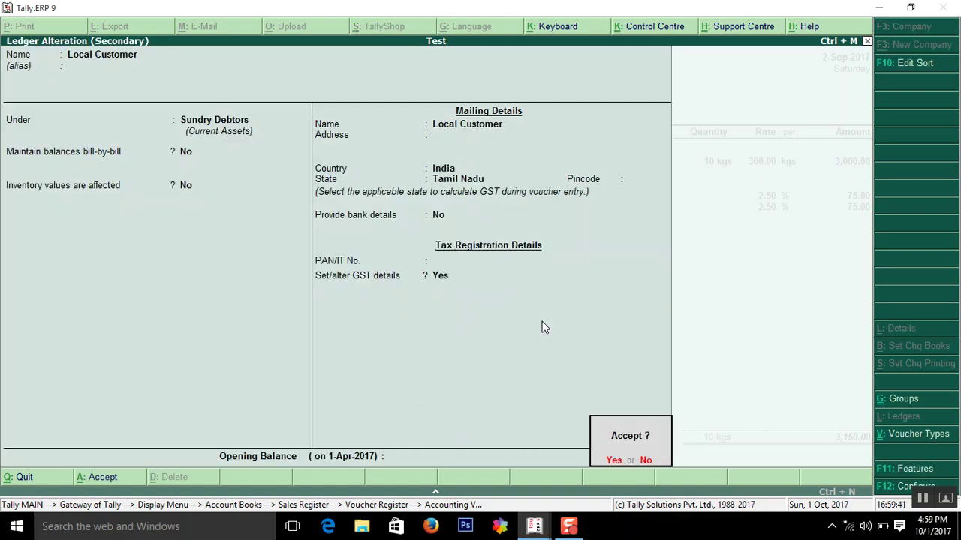
key(Return)
Go through the voucher's party details, keeping Tamil Nadu as state and place of supply and the customer's GSTIN/UIN.
key(Return)
key(Return)
key(Return)
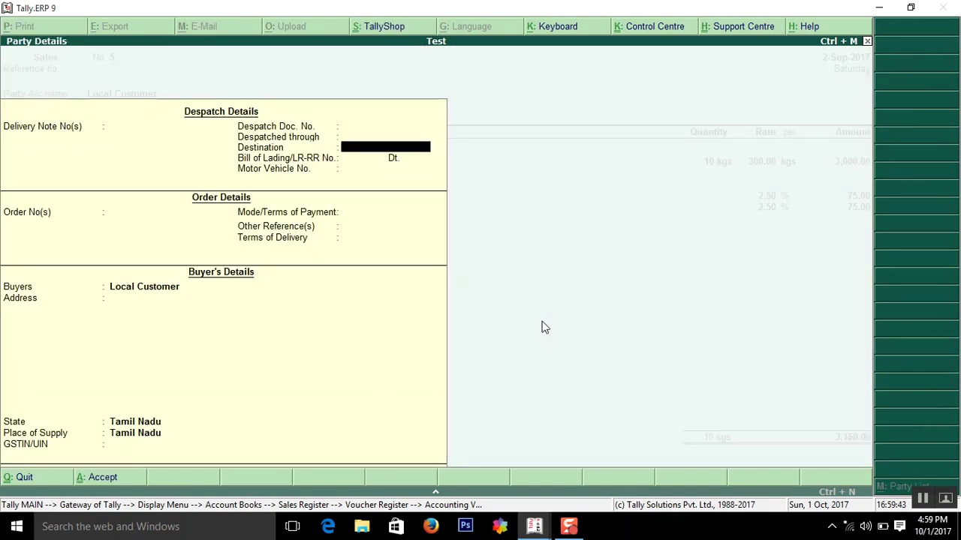
key(Return)
key(Return)
key(Return)
key(Return)
key(Return)
key(Return)
key(Return)
key(Return)
key(Return)
key(Return)
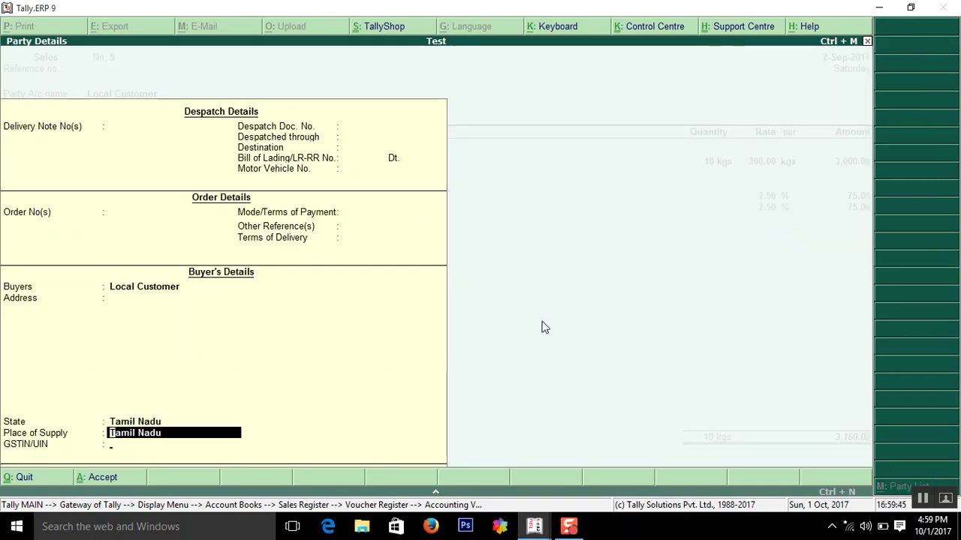
key(Return)
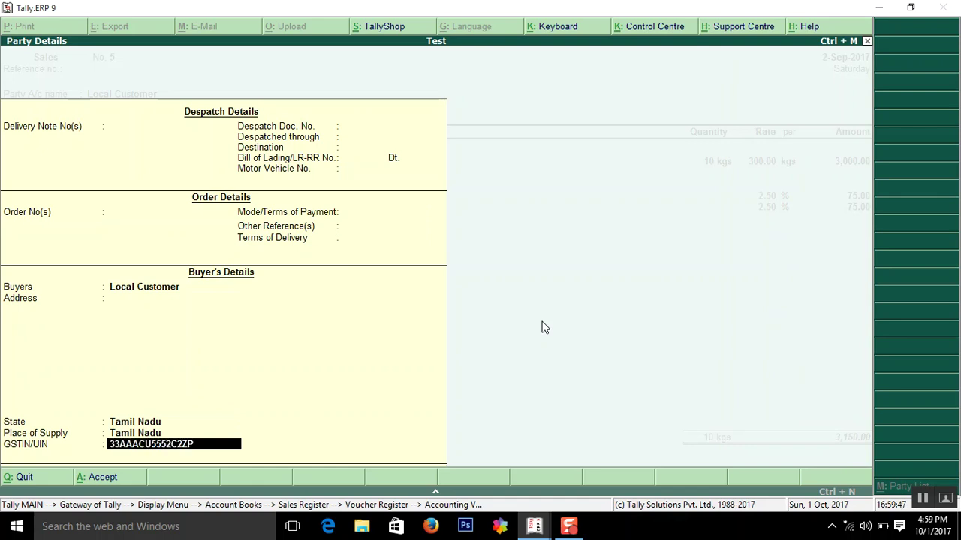
key(Return)
key(Return)
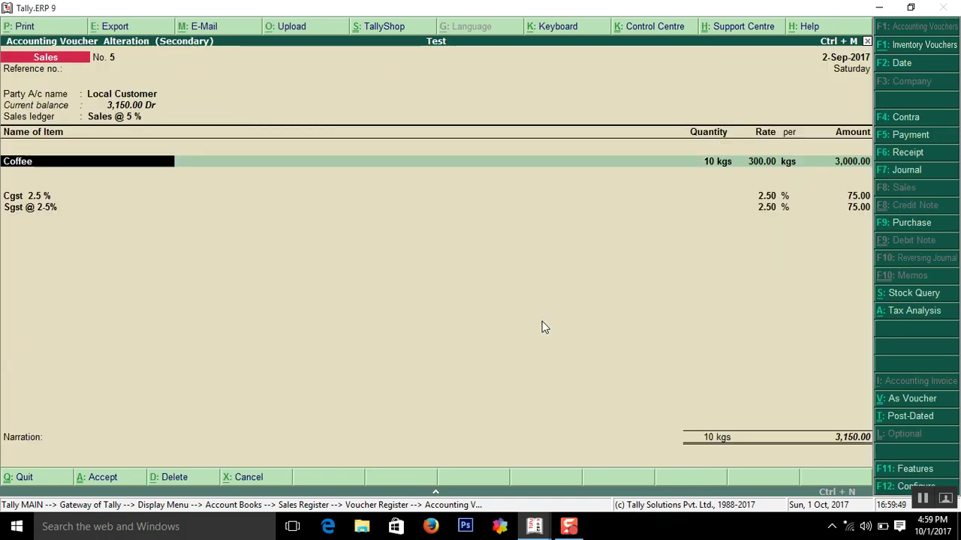
Go through the Coffee item line and the Cgst 2.5 % and Sgst @ 2-5% tax lines of the voucher.
key(Return)
key(Return)
key(Return)
key(Return)
key(Return)
key(Return)
key(Return)
key(Return)
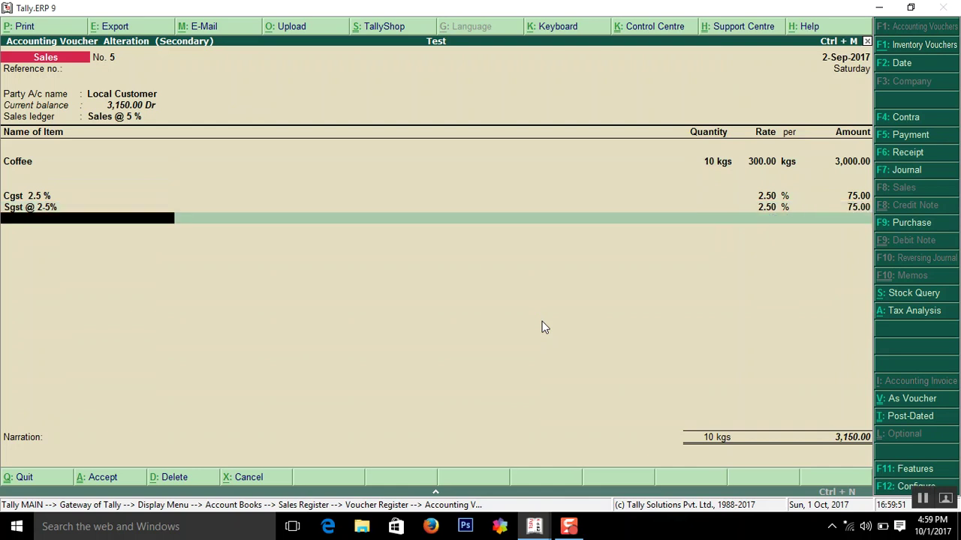
Go back through the voucher's tax and item lines to the Sales ledger selection, Sales @ 5 %.
key(BackSpace)
key(BackSpace)
key(BackSpace)
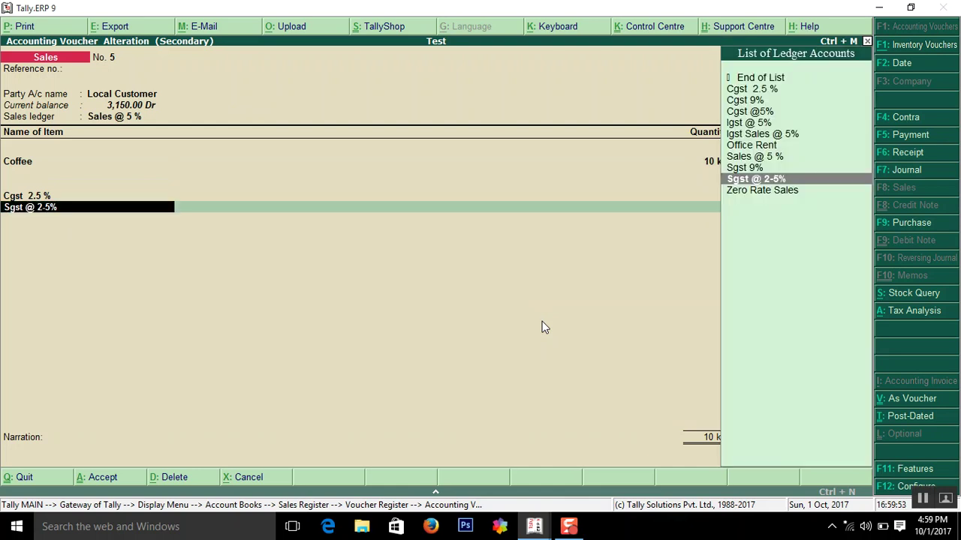
key(BackSpace)
key(BackSpace)
key(BackSpace)
key(BackSpace)
key(BackSpace)
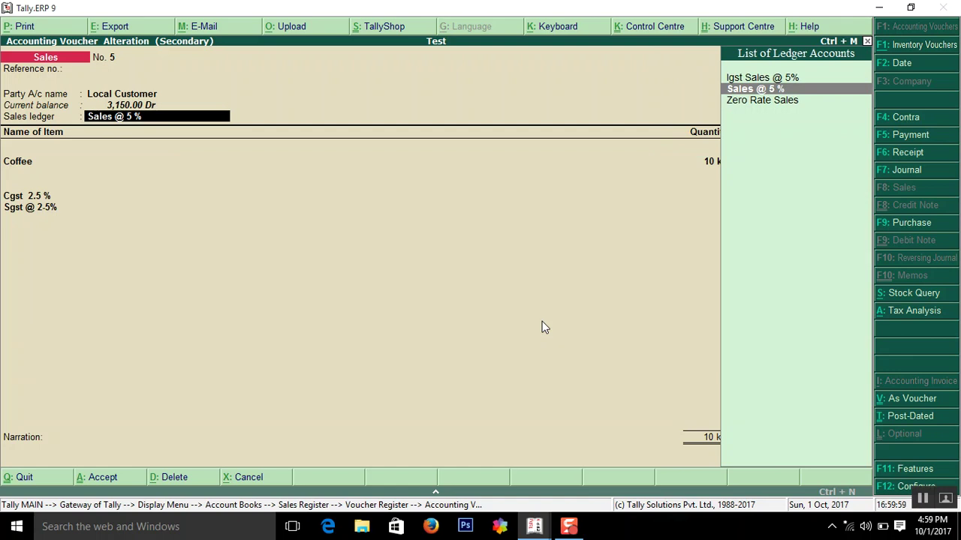
Open the Sales @ 5 % ledger from the voucher and go through its group, inventory setting and GST applicability.
key(ctrl+Return)
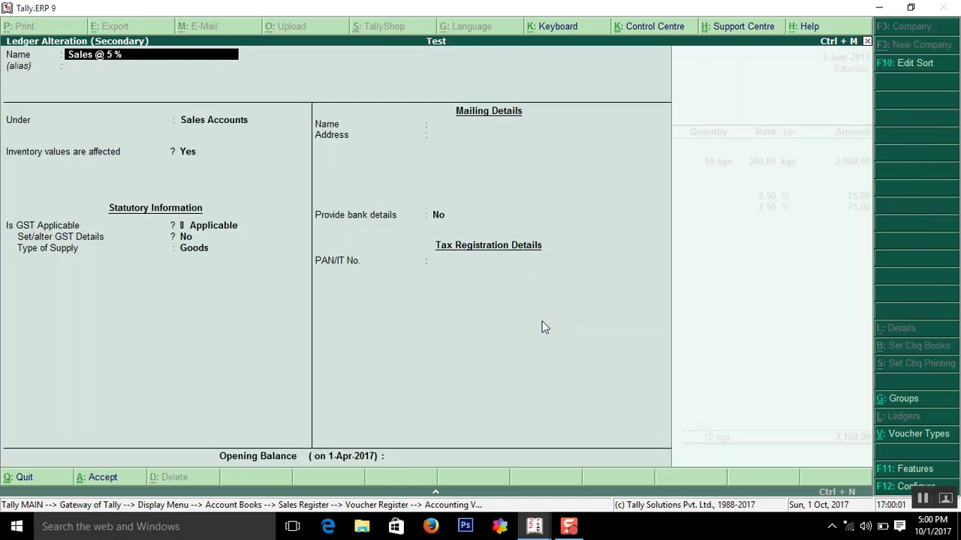
key(Return)
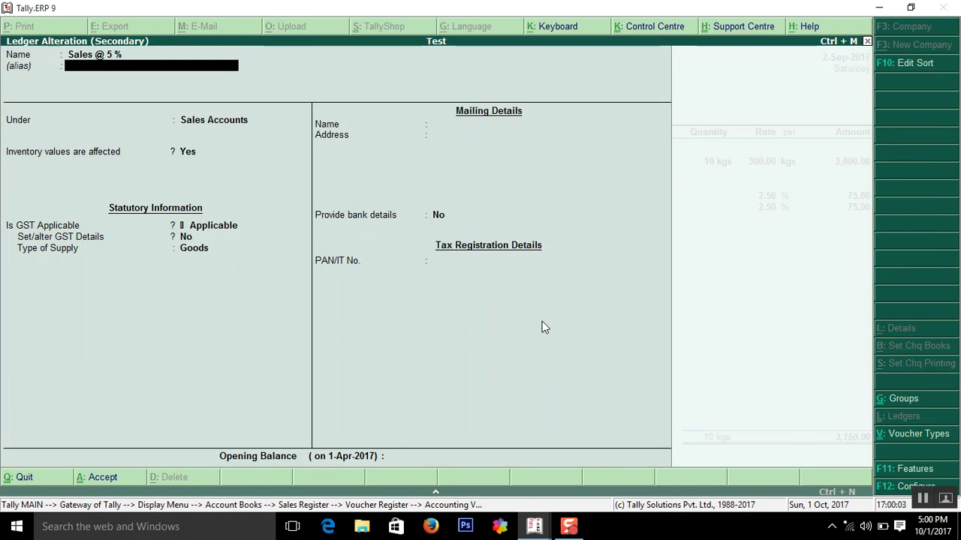
key(Return)
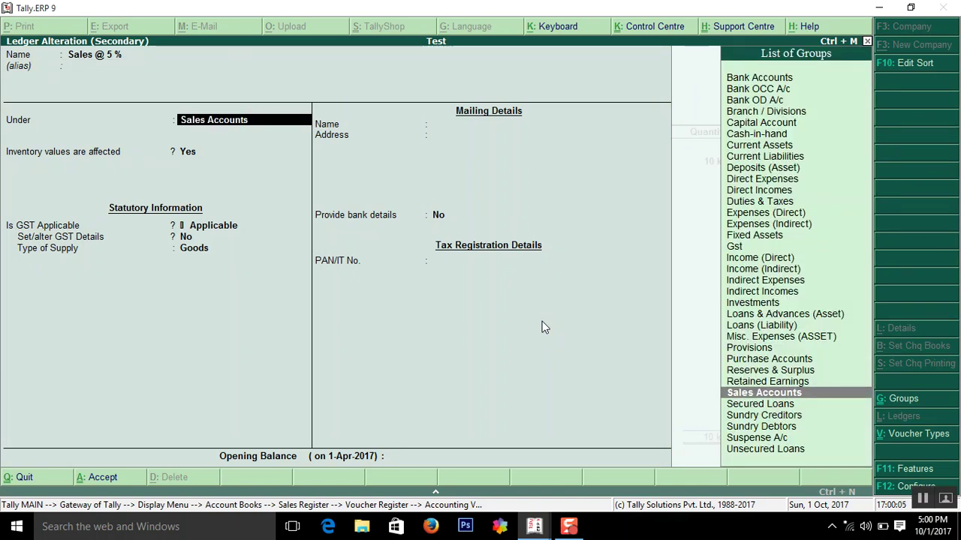
key(BackSpace)
key(BackSpace)
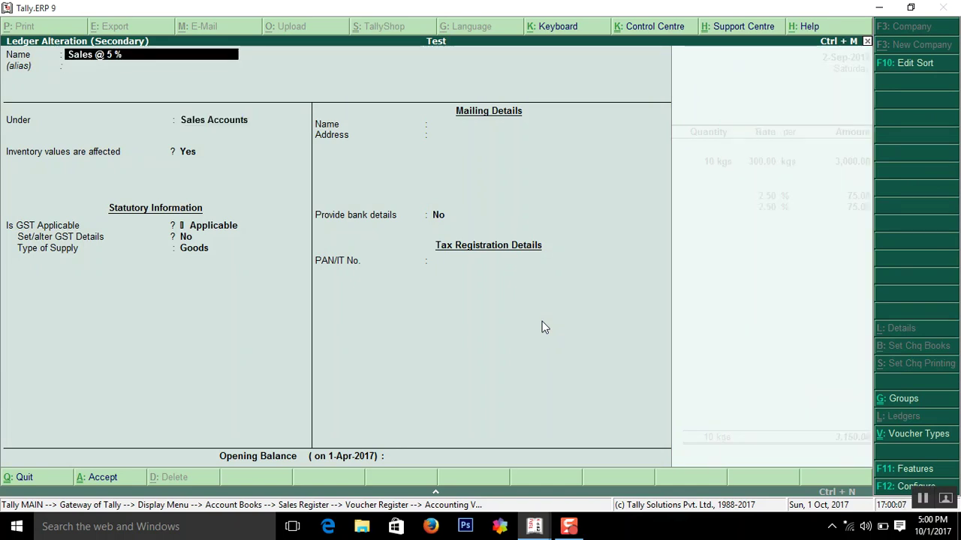
key(Return)
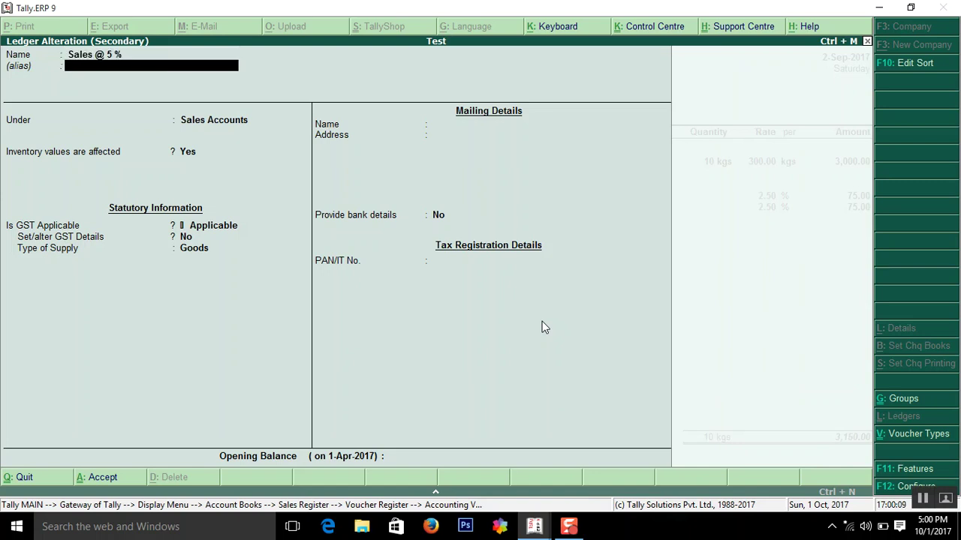
key(Return)
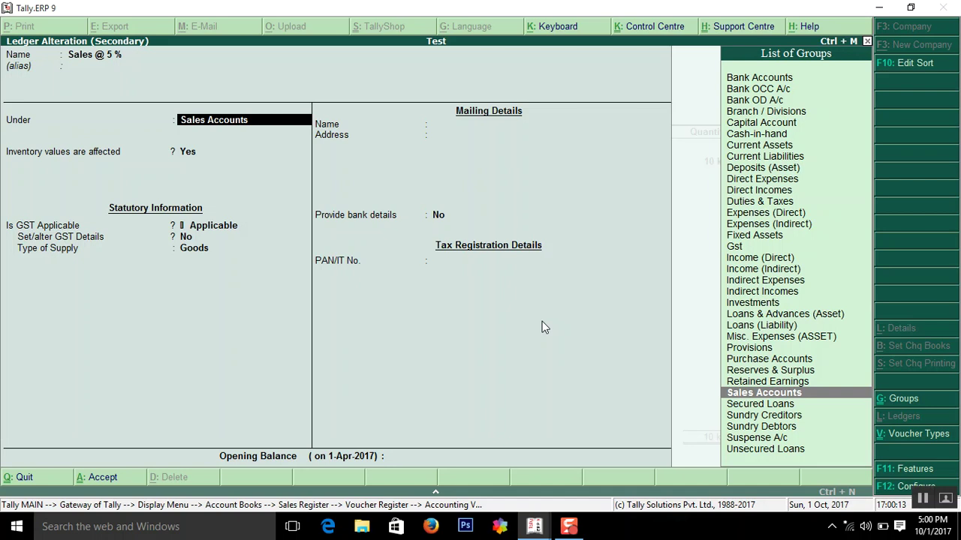
key(Return)
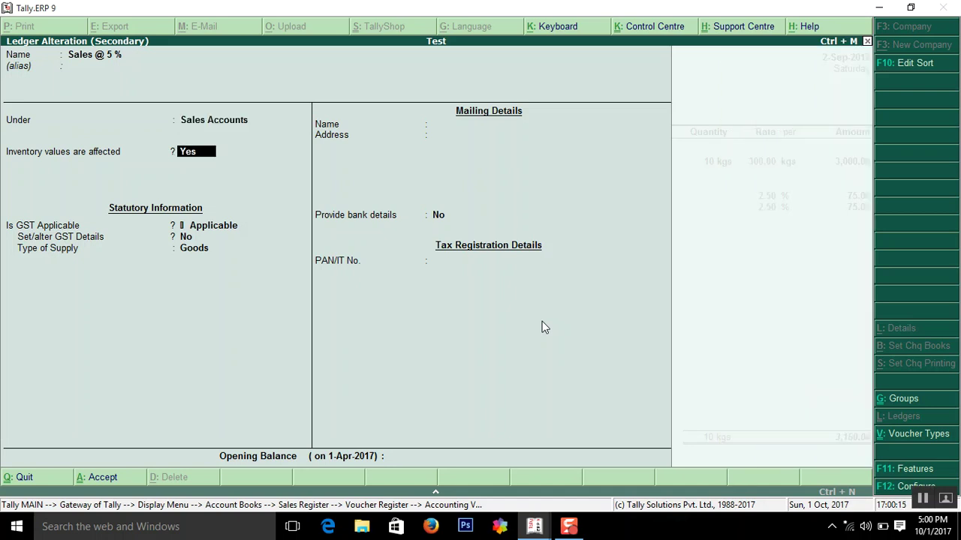
key(Return)
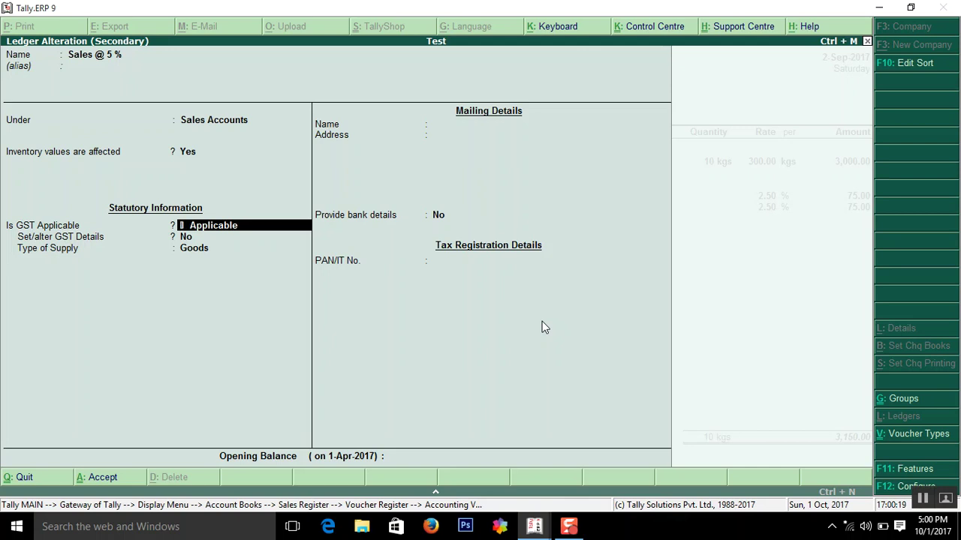
key(Return)
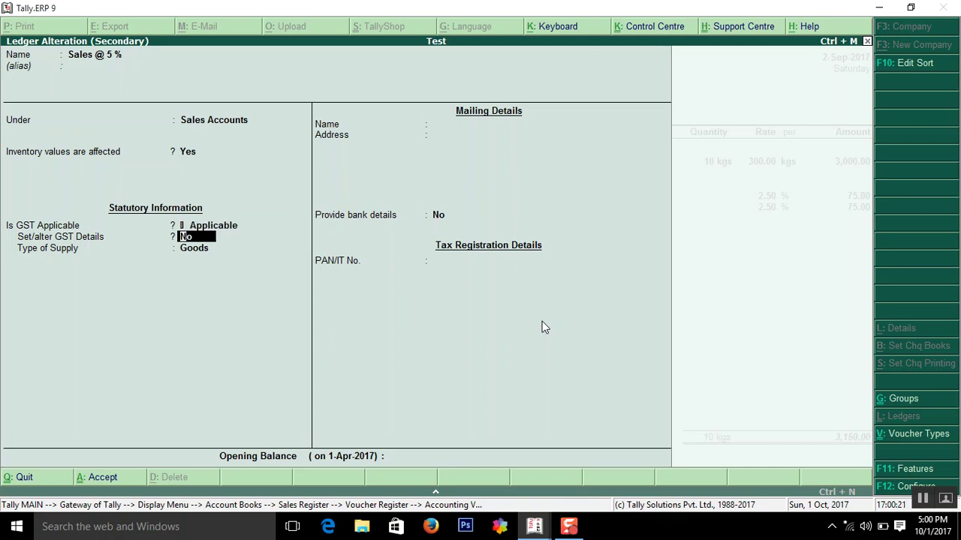
Set Set/alter GST Details to Yes for the sales ledger and go through its Tax Rate History entry for Coffee.
text(y)
key(Return)
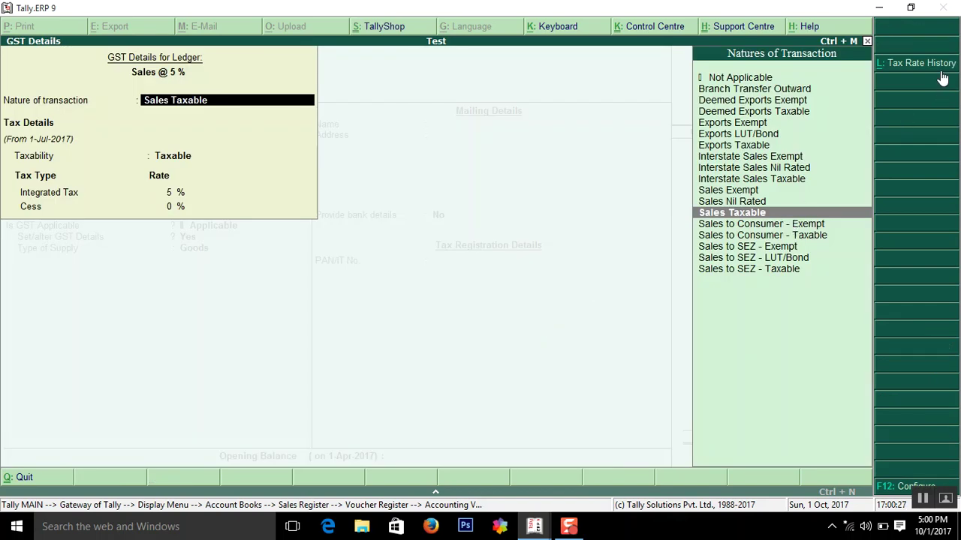
click(920, 64)
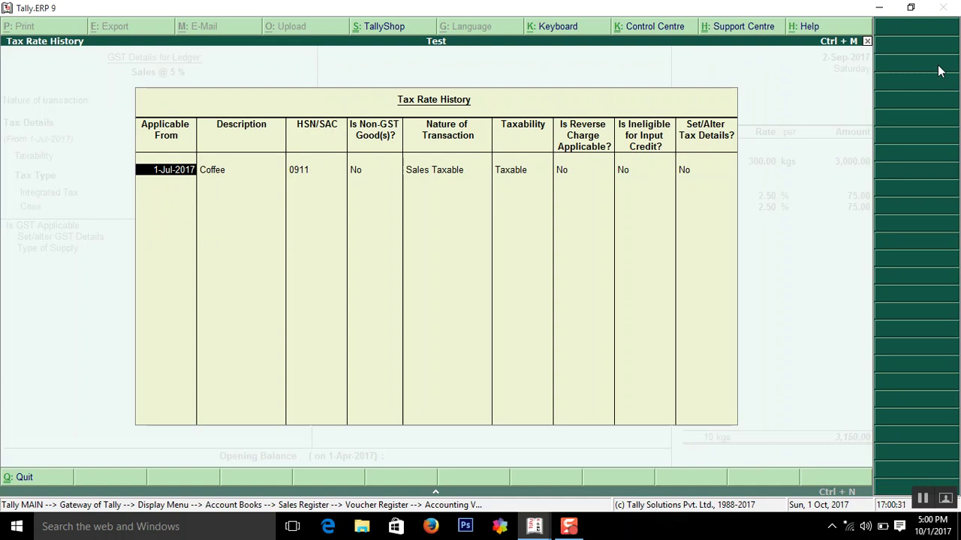
key(Return)
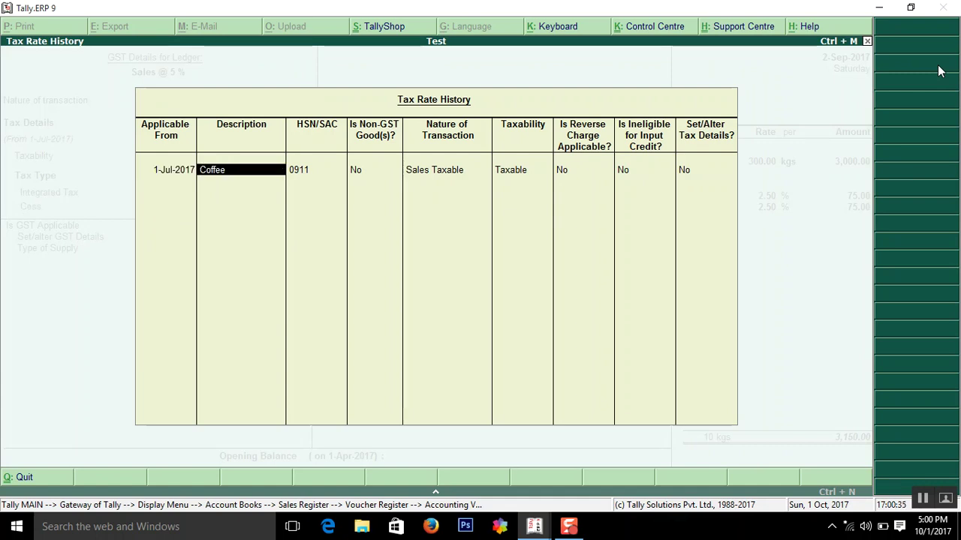
key(Return)
key(Return)
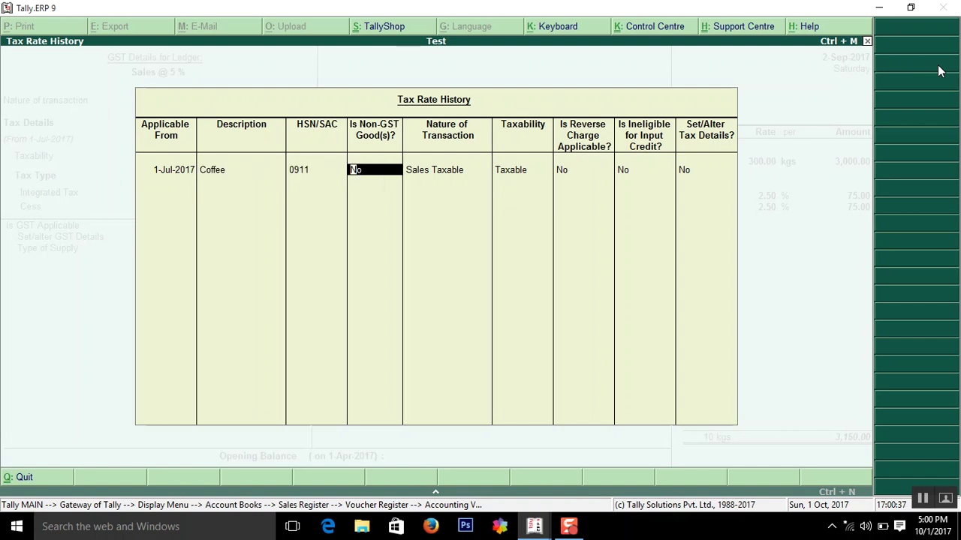
key(Return)
key(Return)
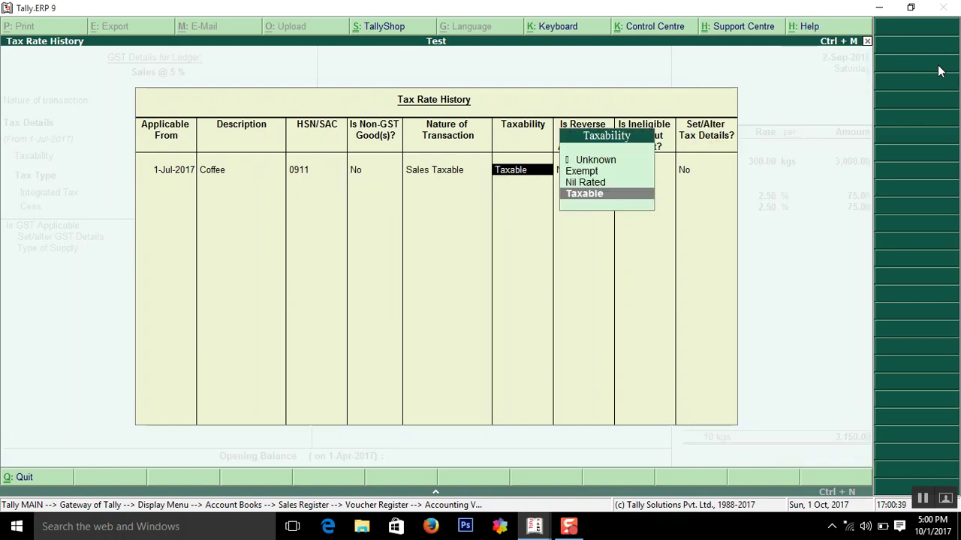
key(Return)
Set Set/Alter Tax Details to Yes and check the sales ledger's integrated, central, state and cess rates.
text(y)
key(Return)
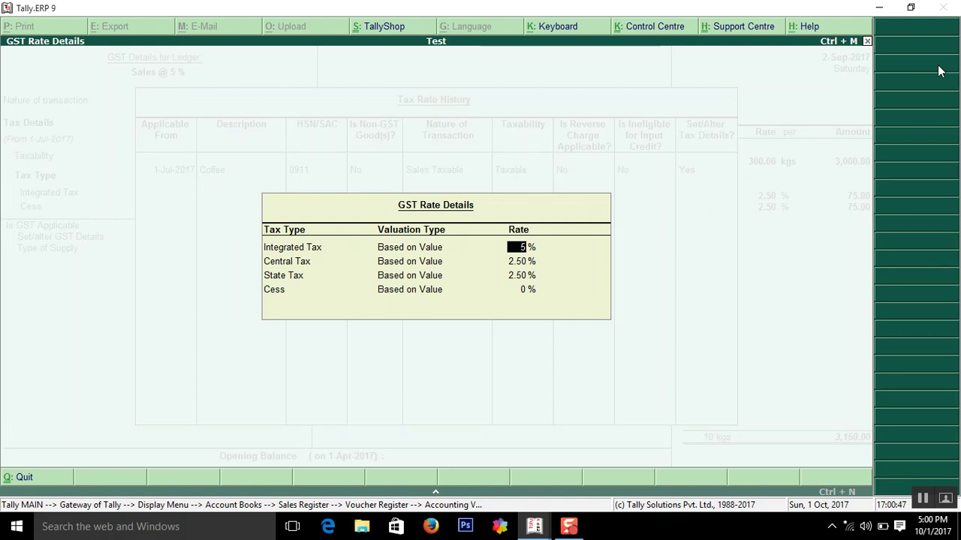
key(Return)
key(Return)
key(Return)
key(Return)
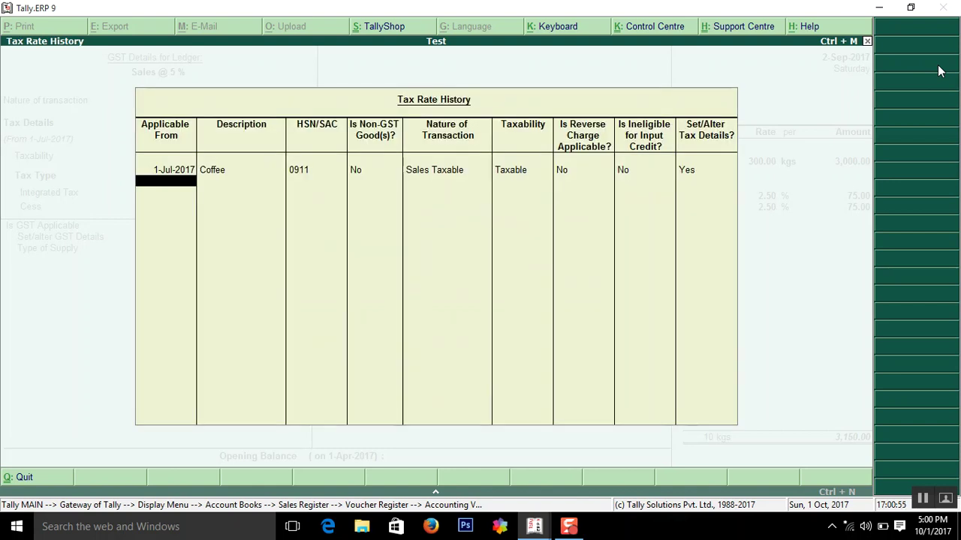
key(Return)
key(Return)
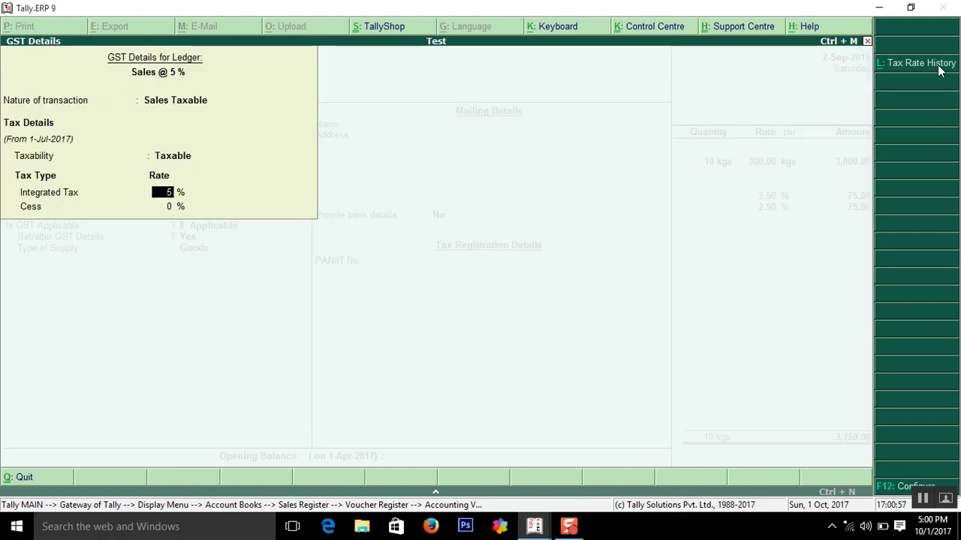
Keep the remaining GST details and accept the Sales @ 5 % ledger, returning to the voucher's Coffee line.
key(Return)
key(Return)
key(Return)
key(Return)
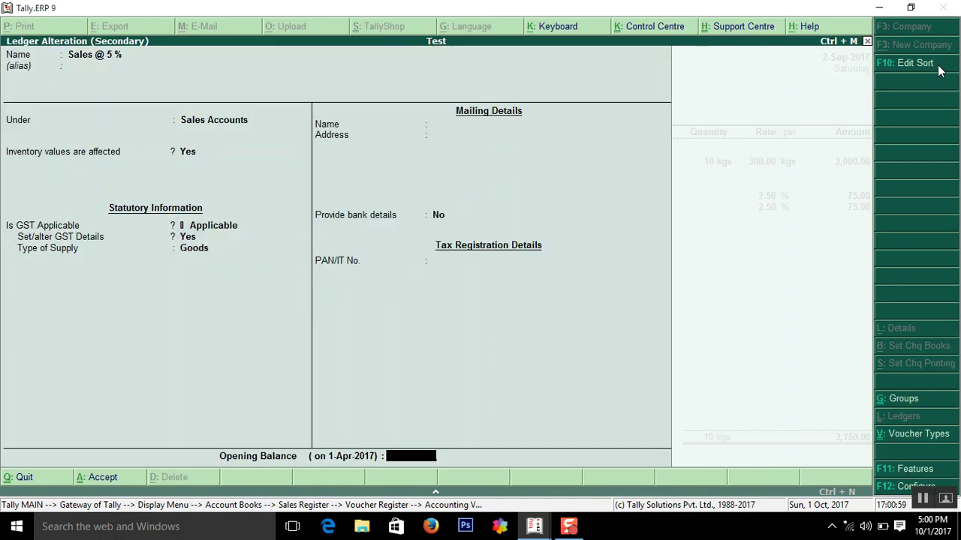
key(Return)
key(Return)
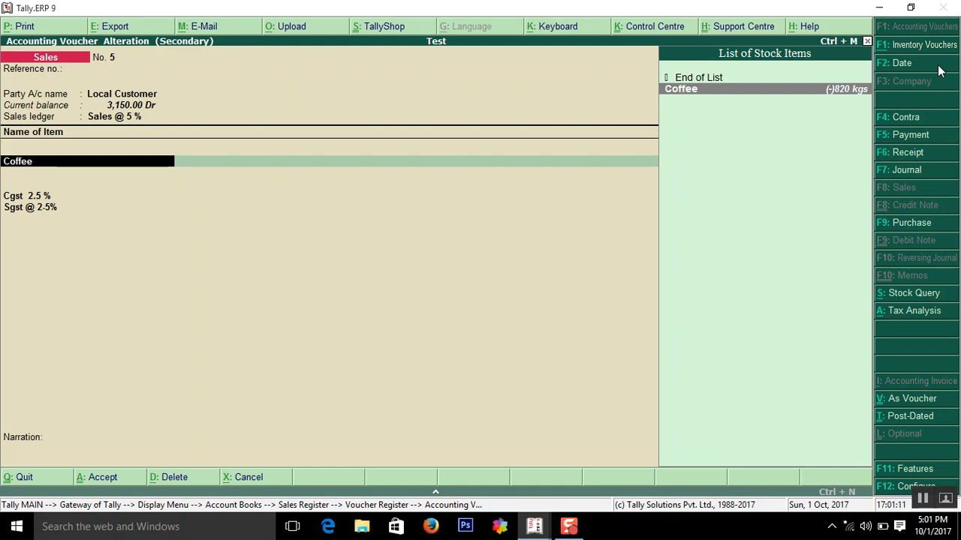
Open the Coffee stock item from the voucher and go through its name, group and GST applicability.
key(ctrl+Return)
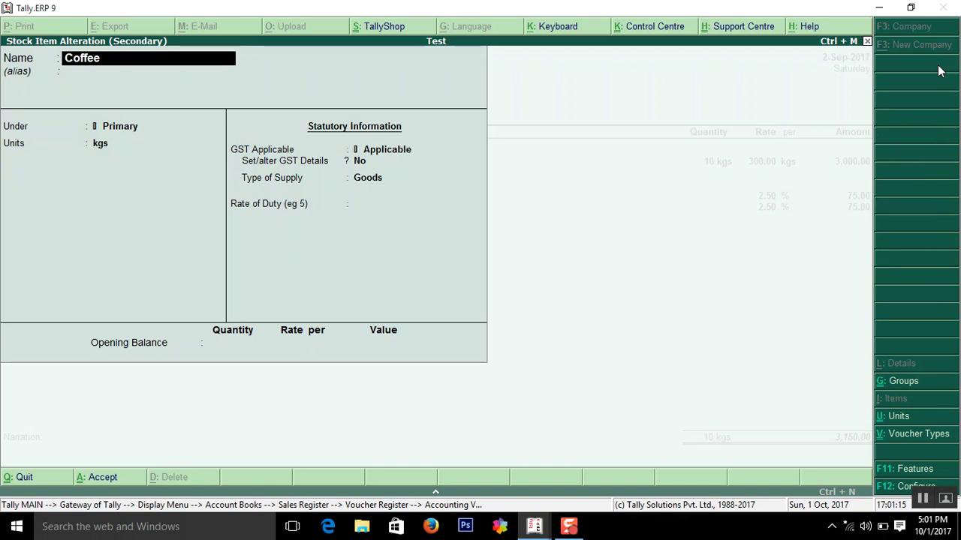
key(Return)
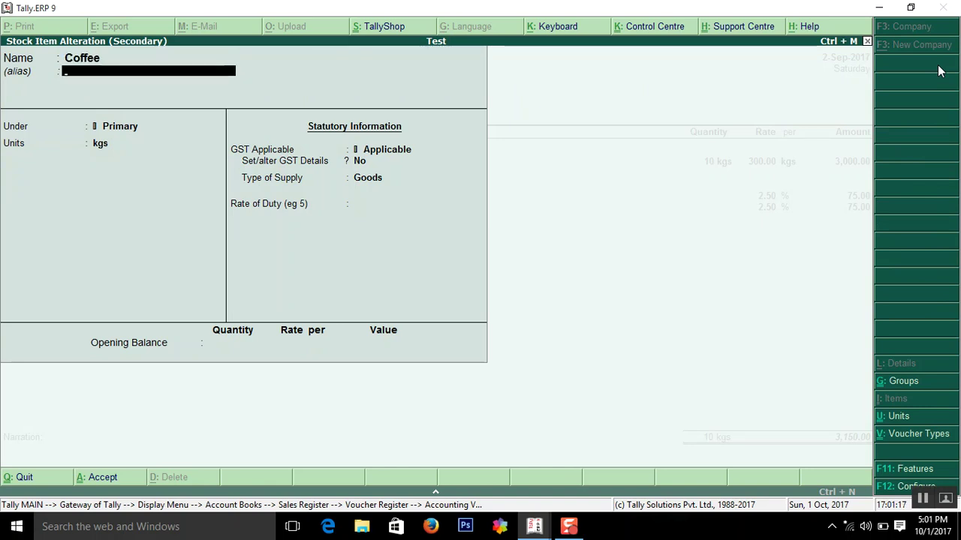
key(Up)
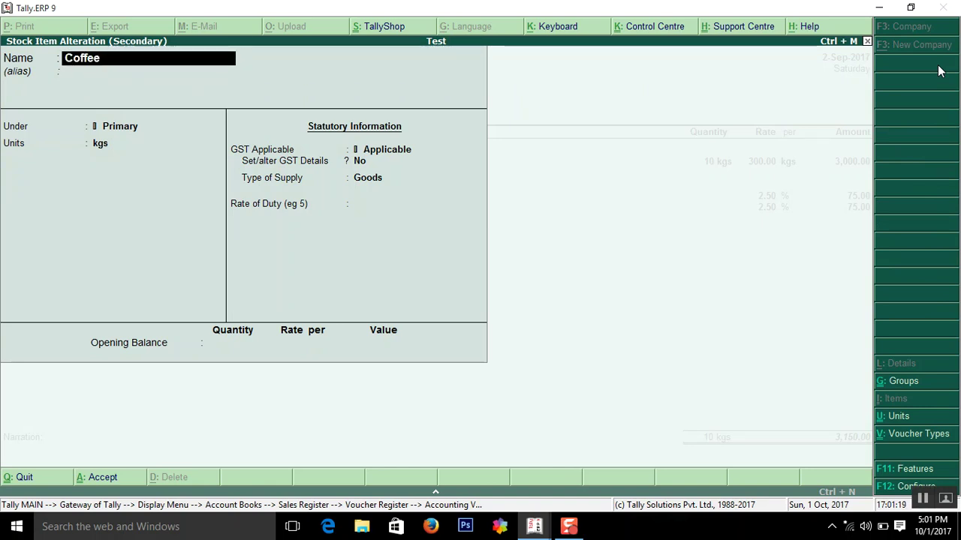
key(Return)
key(Return)
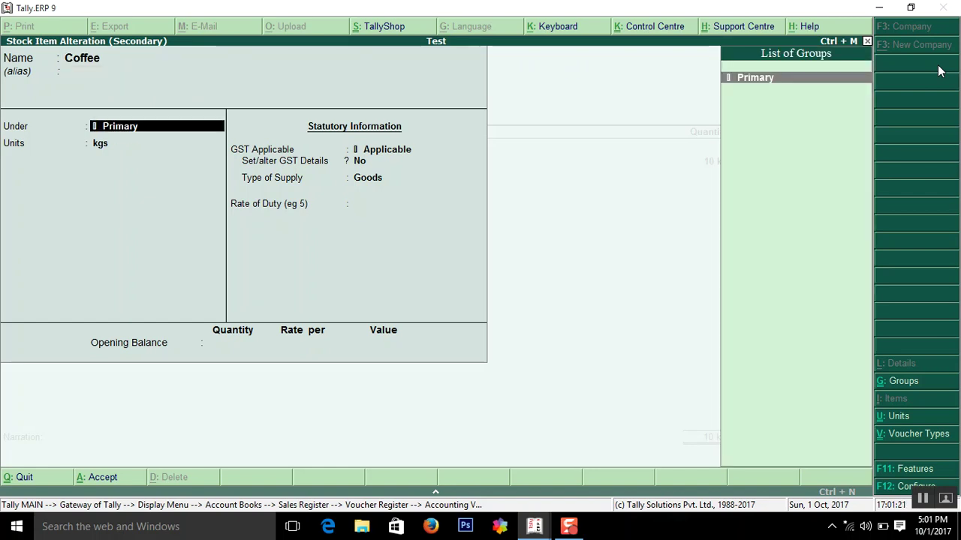
key(Return)
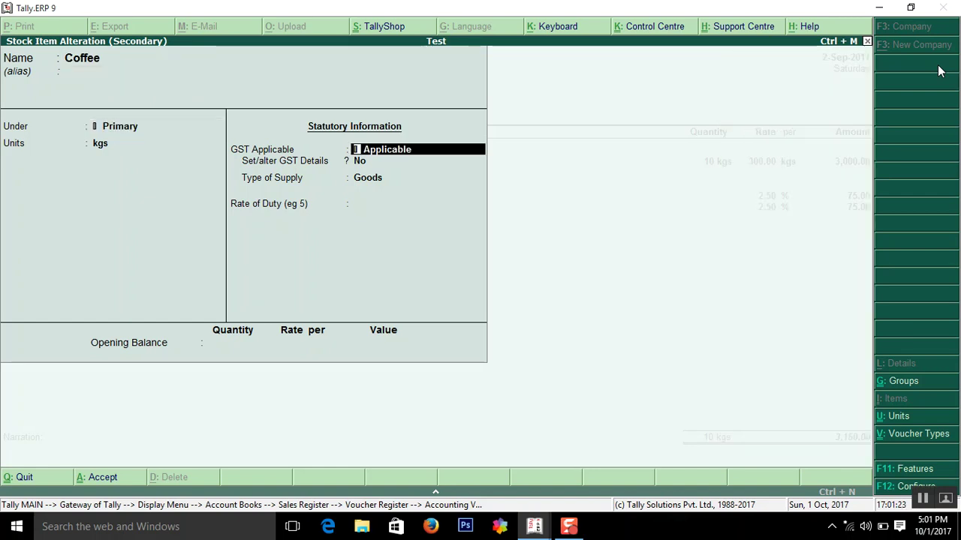
key(Return)
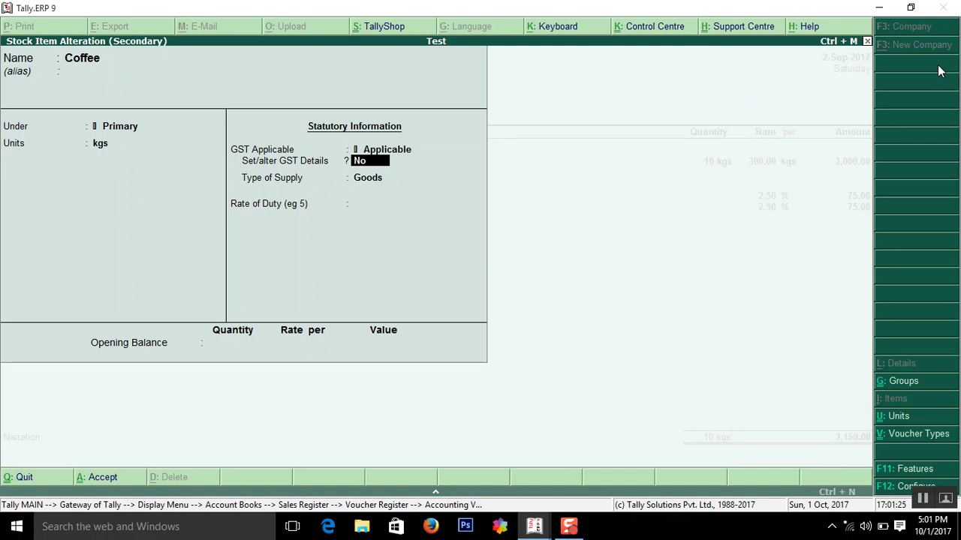
Set Set/alter GST Details to Yes for Coffee and go through the stock item's Tax Rate History entry.
key(Up)
key(Return)
key(y)
key(Return)
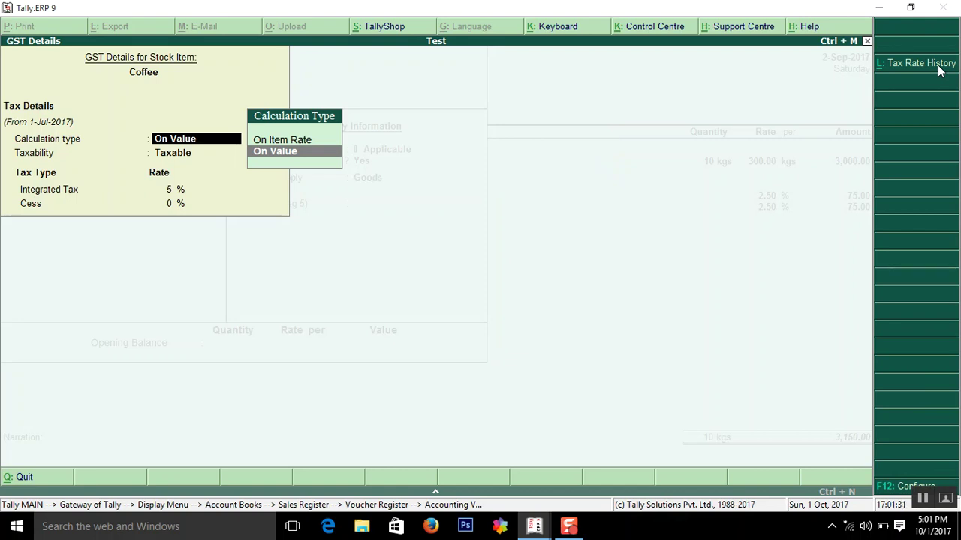
click(938, 68)
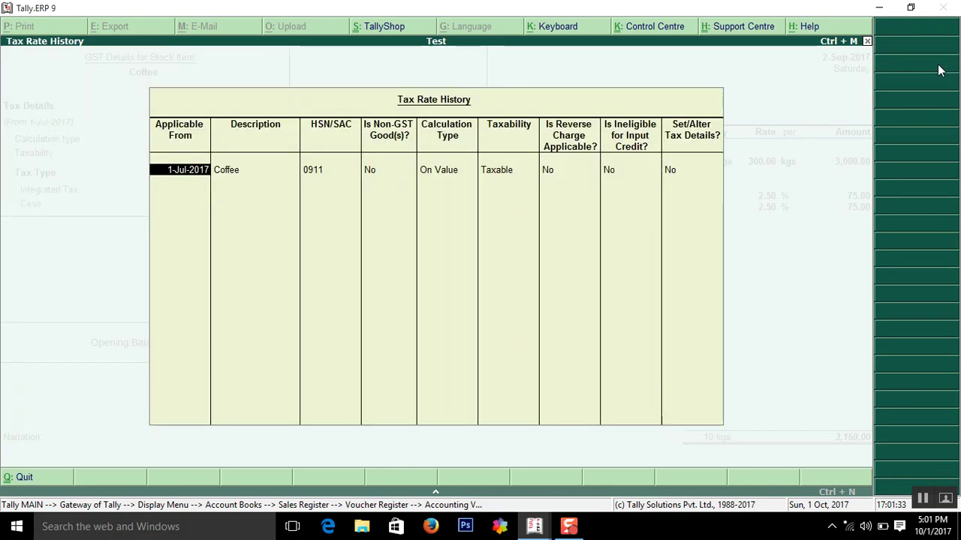
key(Return)
key(Return)
key(Return)
key(Return)
key(Return)
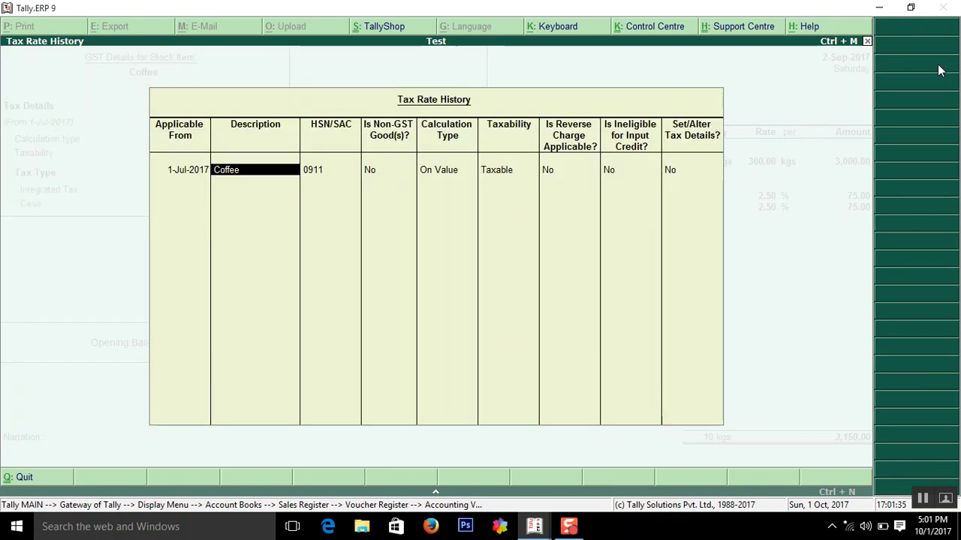
key(Return)
key(Return)
key(Return)
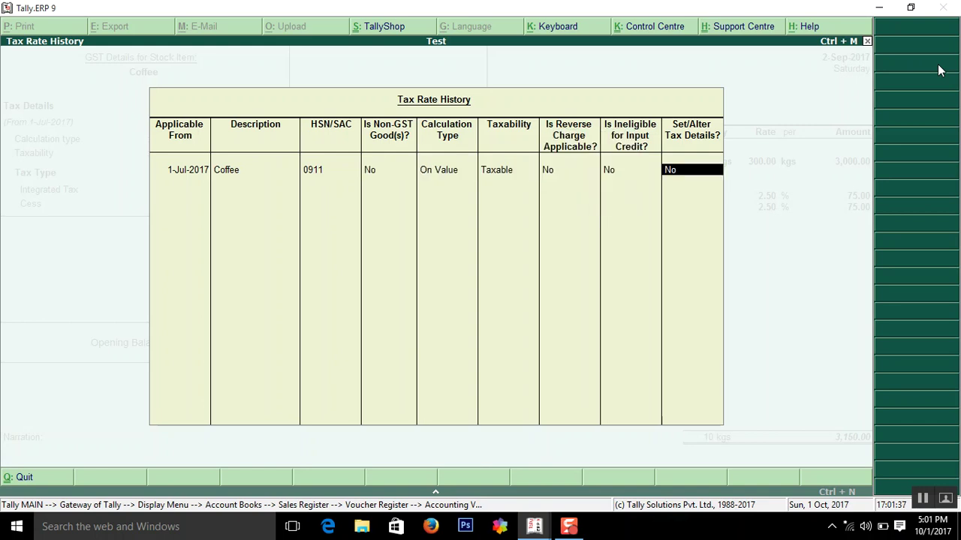
Set Set/Alter Tax Details to Yes and check the GST rate details of the Coffee stock item.
text(y)
key(Return)
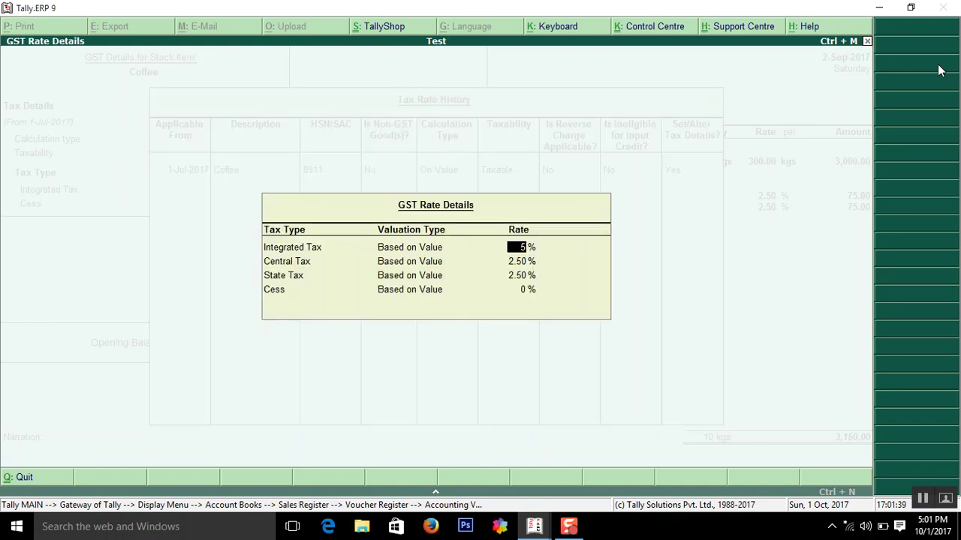
key(Return)
key(Return)
key(Return)
key(Return)
key(Return)
key(Return)
key(Return)
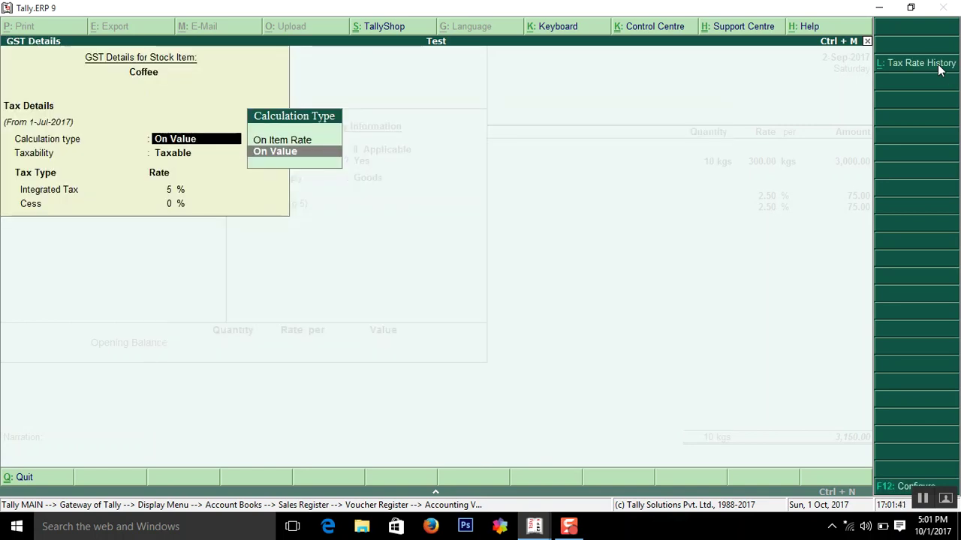
Keep calculation type On Value and the other GST details of Coffee, and accept the stock item.
key(Return)
key(Return)
key(Return)
key(Return)
key(Return)
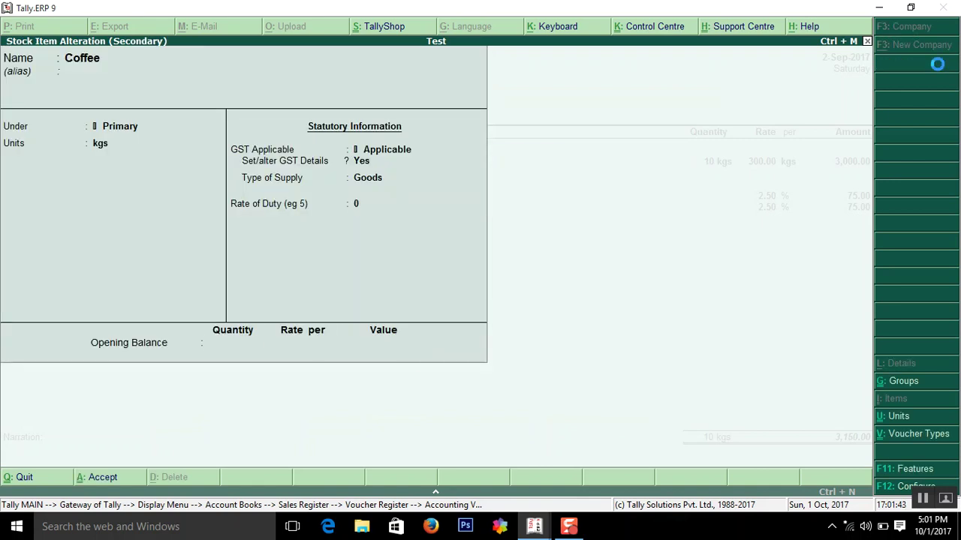
key(ctrl+a)
Open the Cgst 2.5 % ledger from the voucher's tax line and go through its name, alias and group.
key(Return)
key(Return)
key(Return)
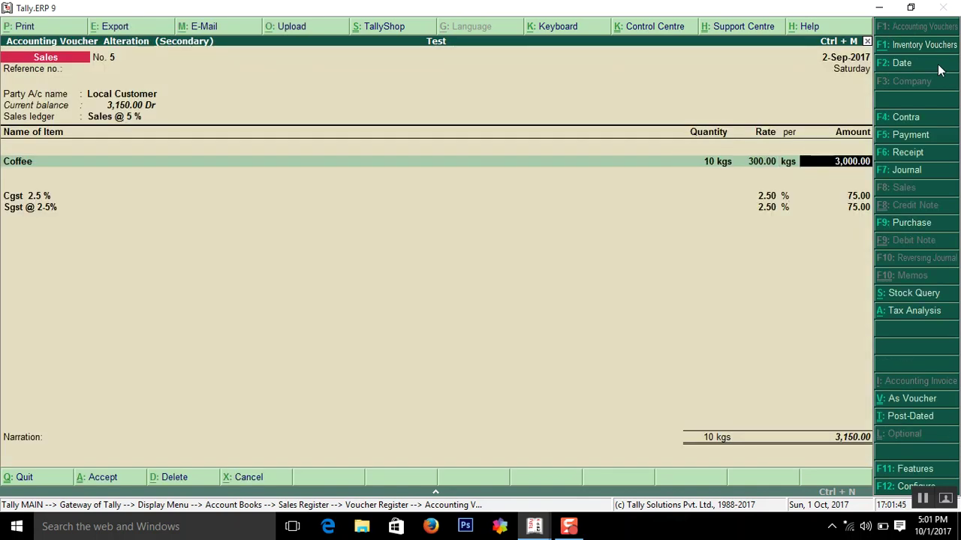
key(Return)
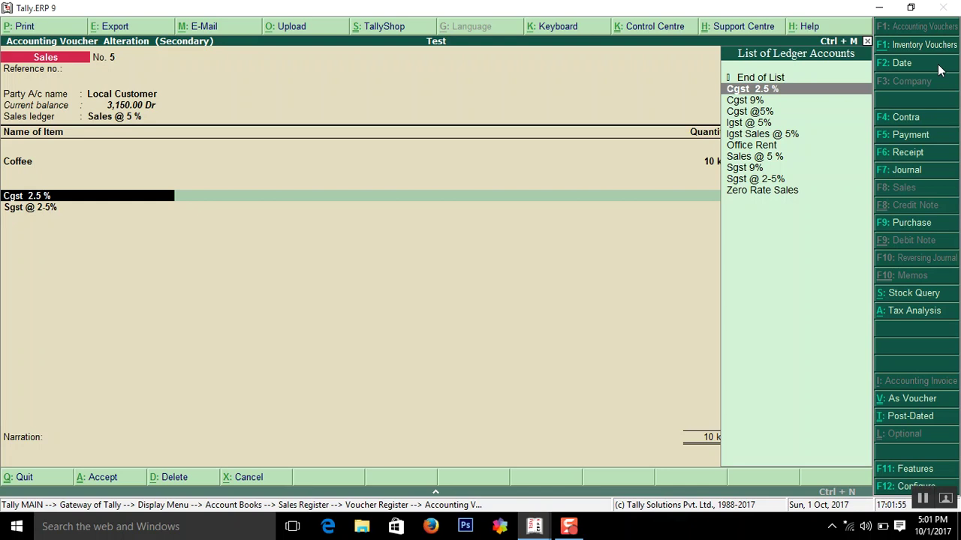
key(ctrl+Return)
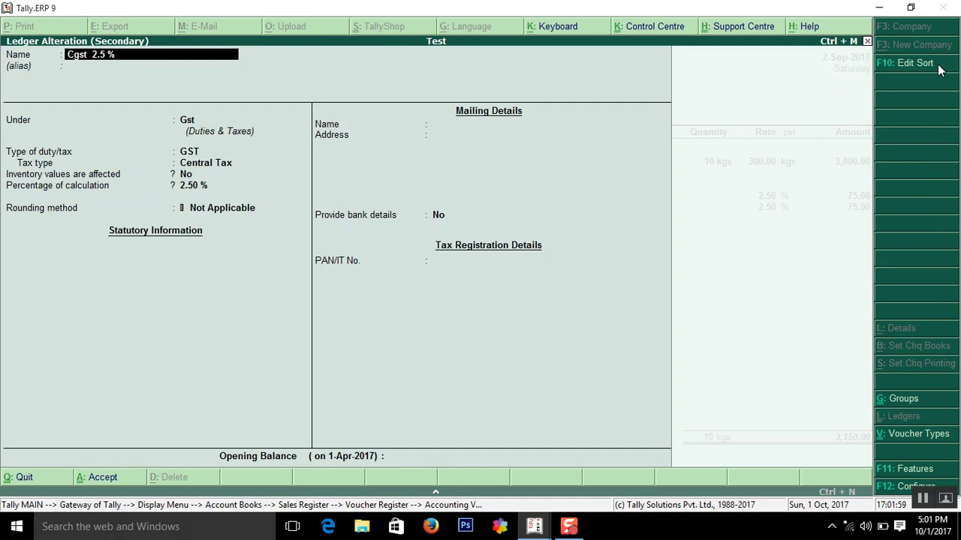
key(Return)
key(Return)
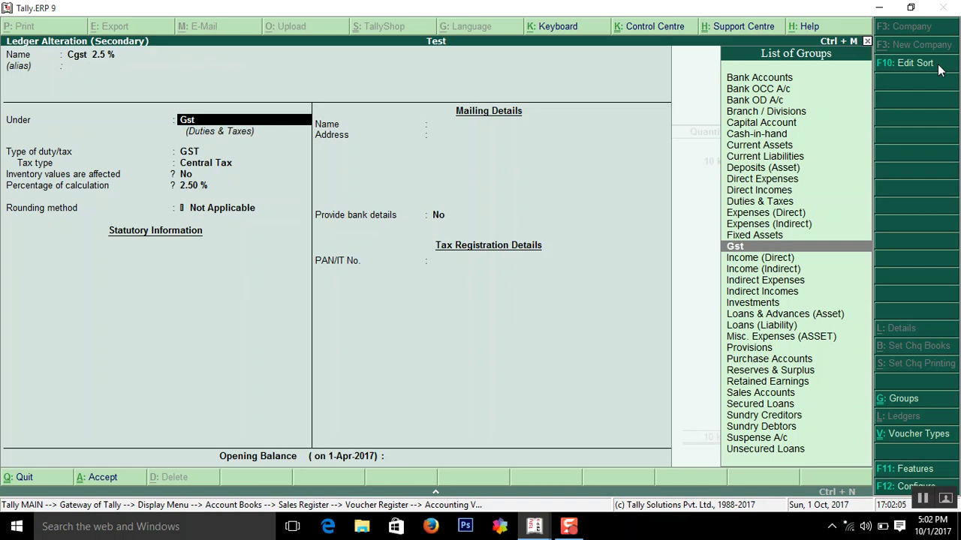
Check the Cgst 2.5 % ledger's duty type, tax type, calculation percentage and rounding method, and accept the ledger.
key(Return)
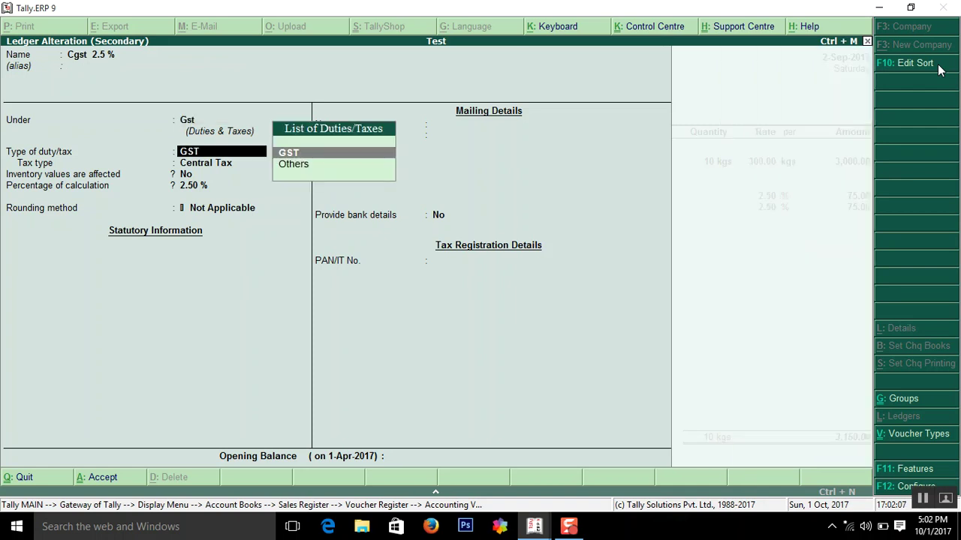
key(Return)
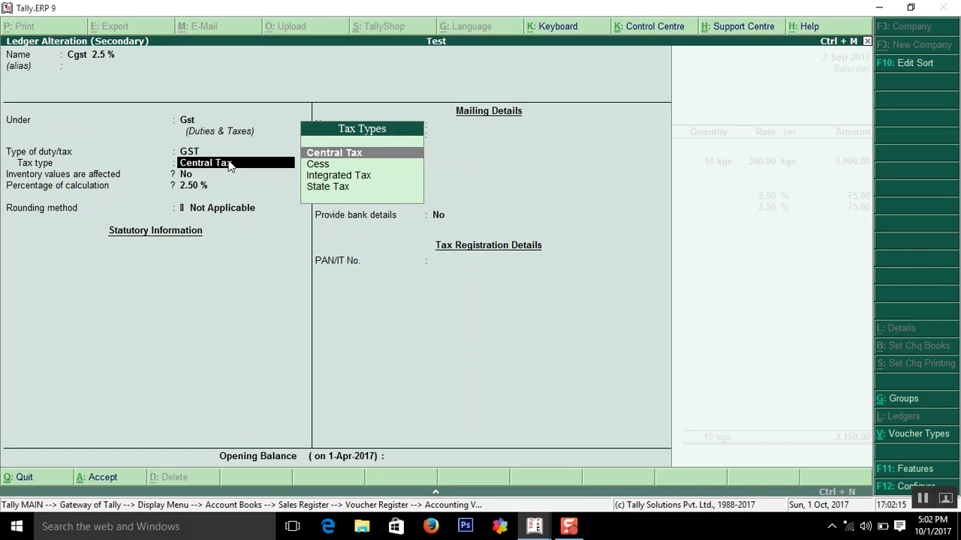
key(Return)
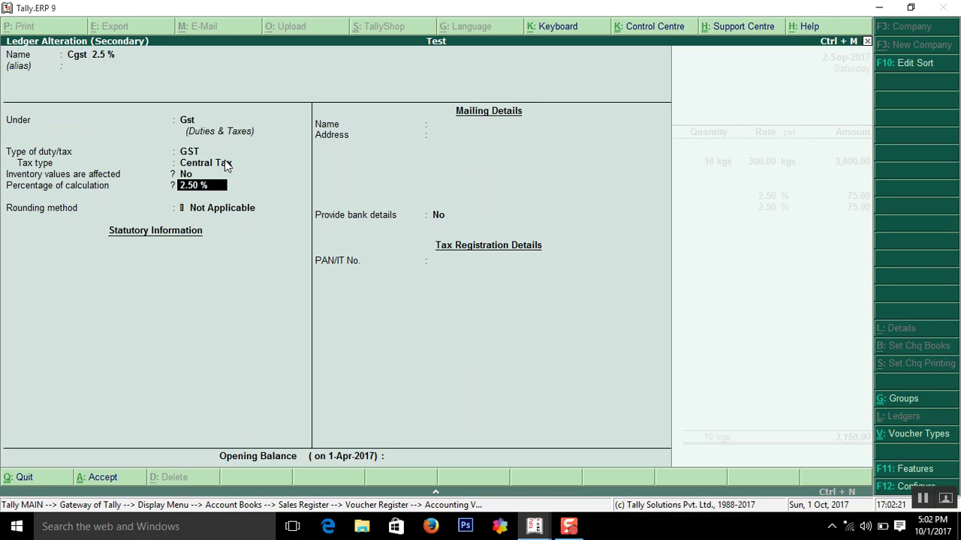
key(Return)
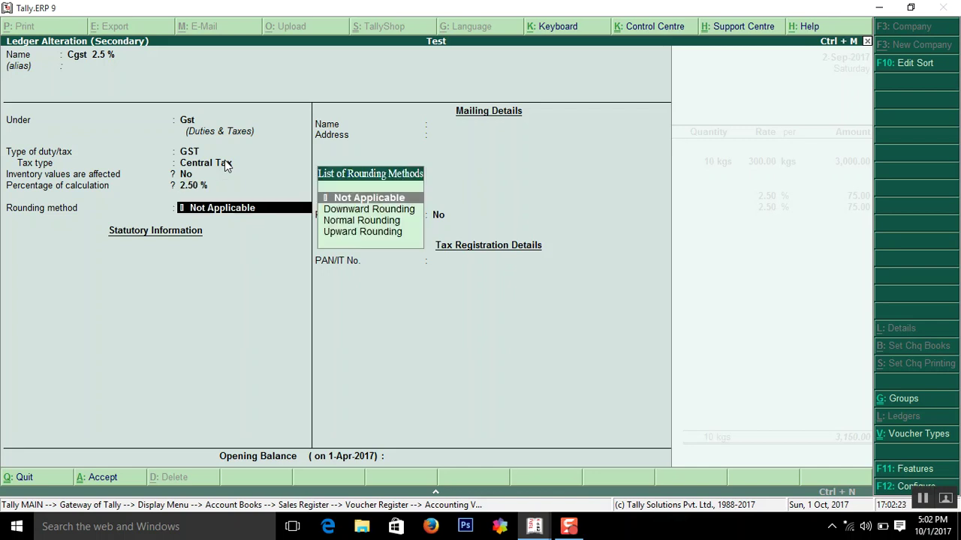
key(Return)
key(Return)
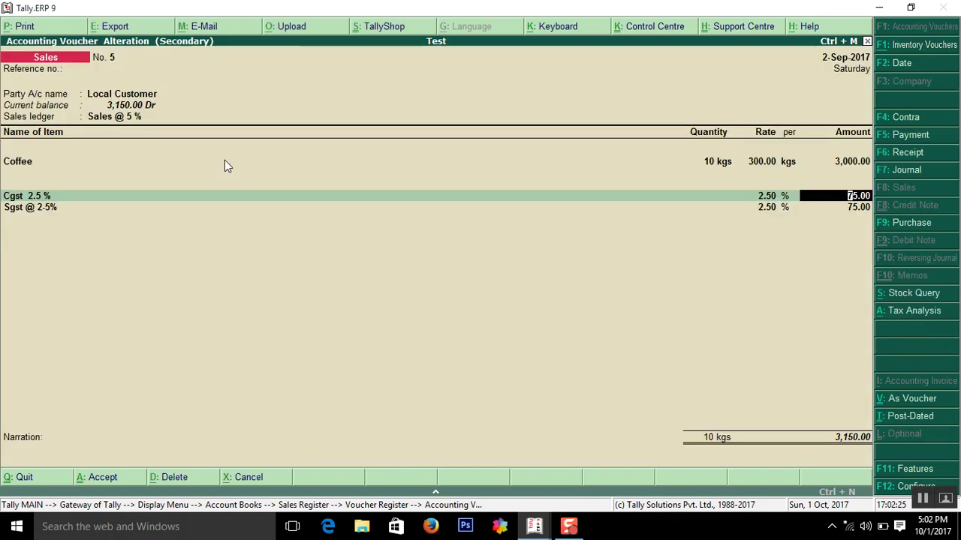
Open the Sgst @ 2-5% ledger from the voucher and go through its name, alias and group.
key(Return)
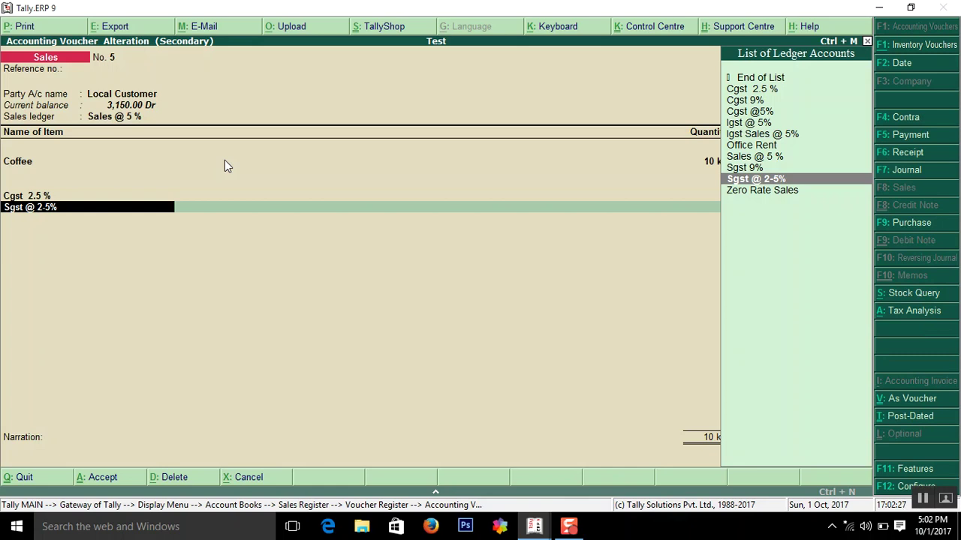
key(ctrl+Return)
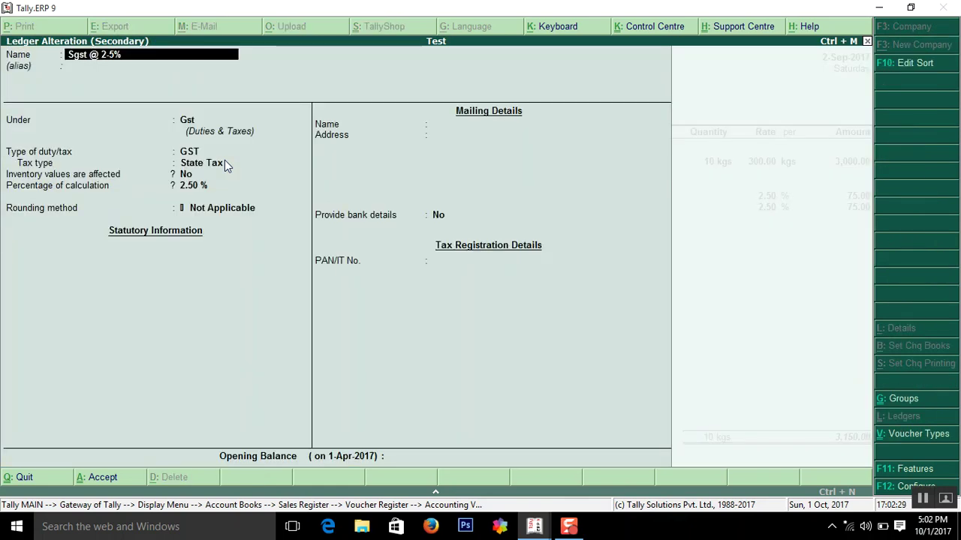
key(Return)
key(Return)
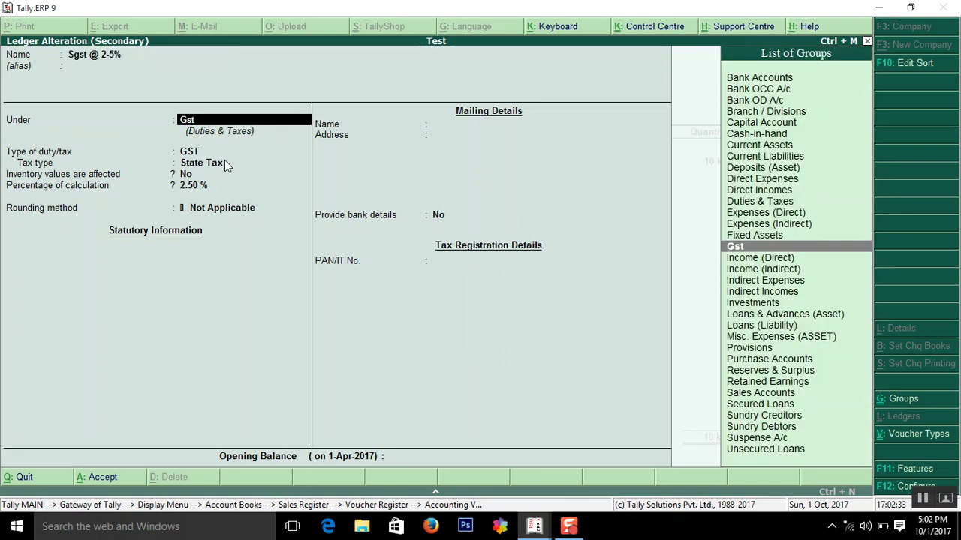
key(BackSpace)
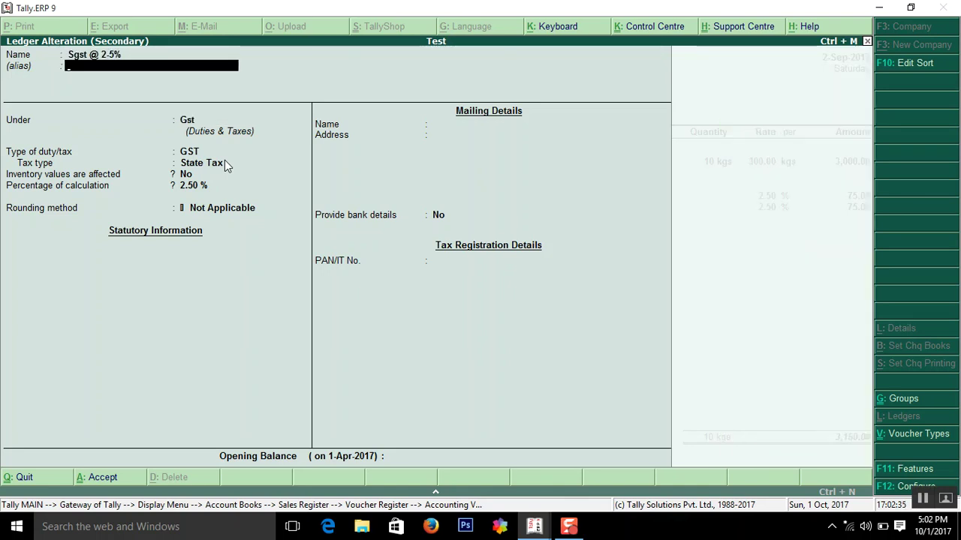
key(BackSpace)
key(Return)
key(Return)
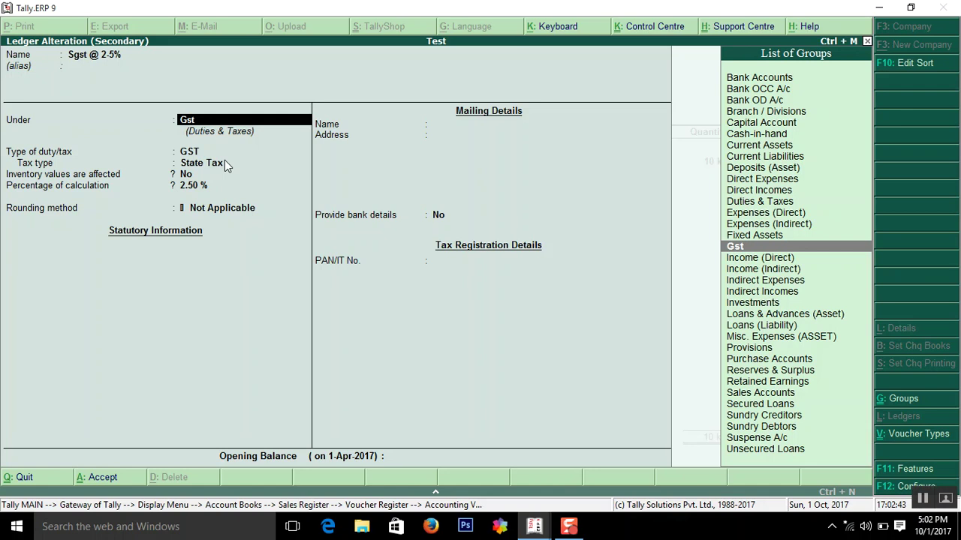
Check the Sgst @ 2-5% ledger's duty type, tax type, calculation percentage and rounding method, and accept the ledger.
key(Return)
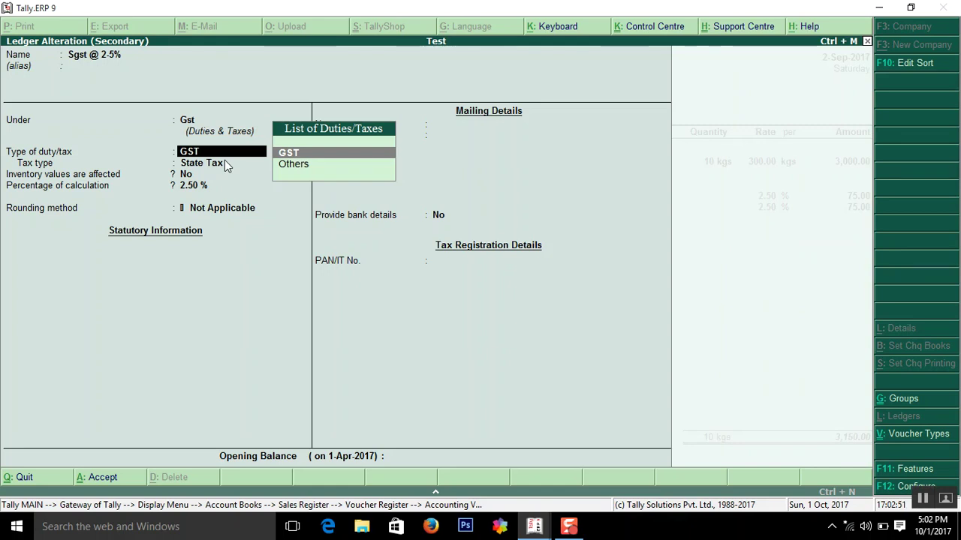
key(Return)
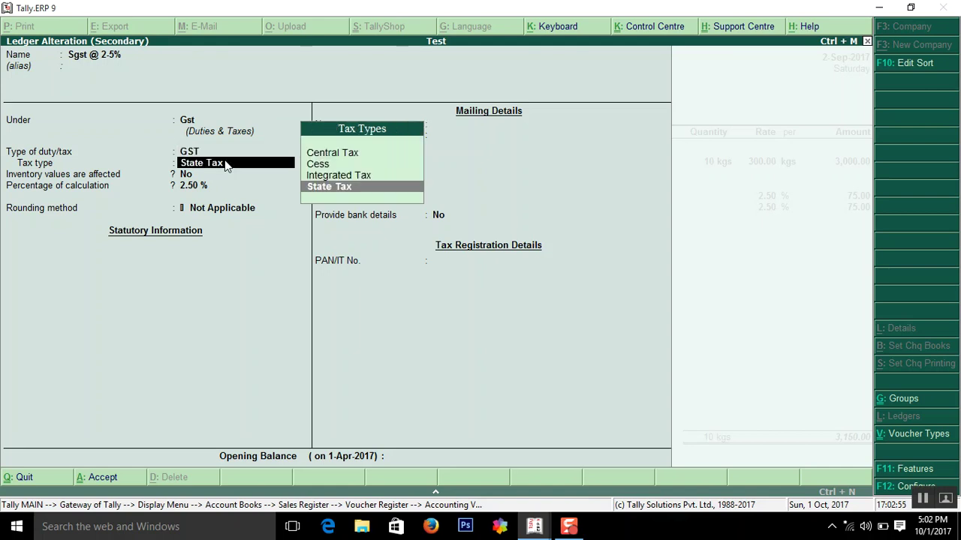
key(Return)
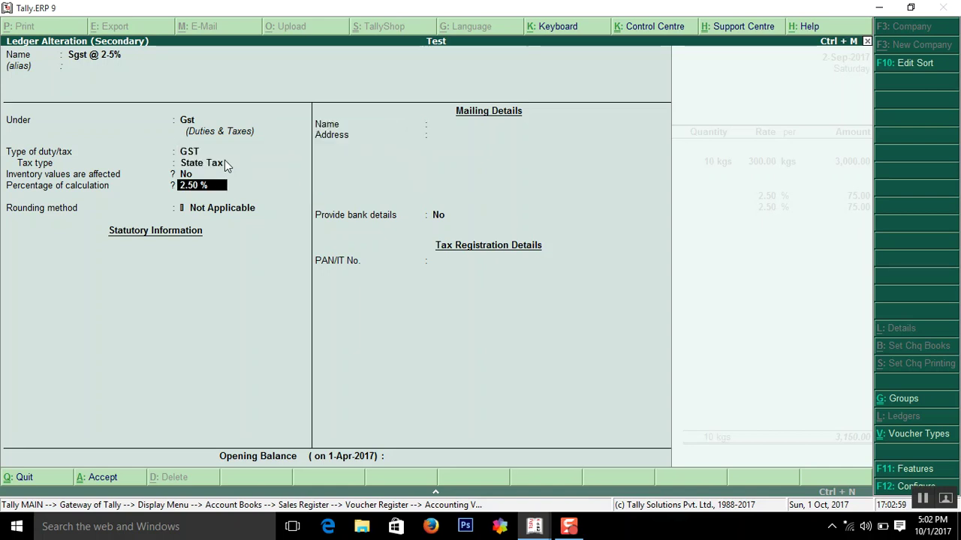
key(Return)
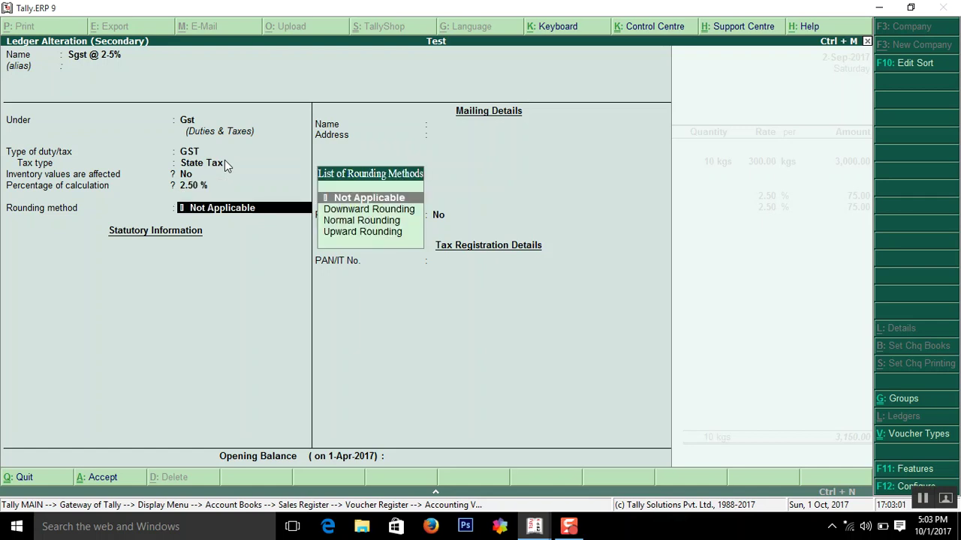
key(BackSpace)
key(Return)
key(Return)
key(Return)
key(Return)
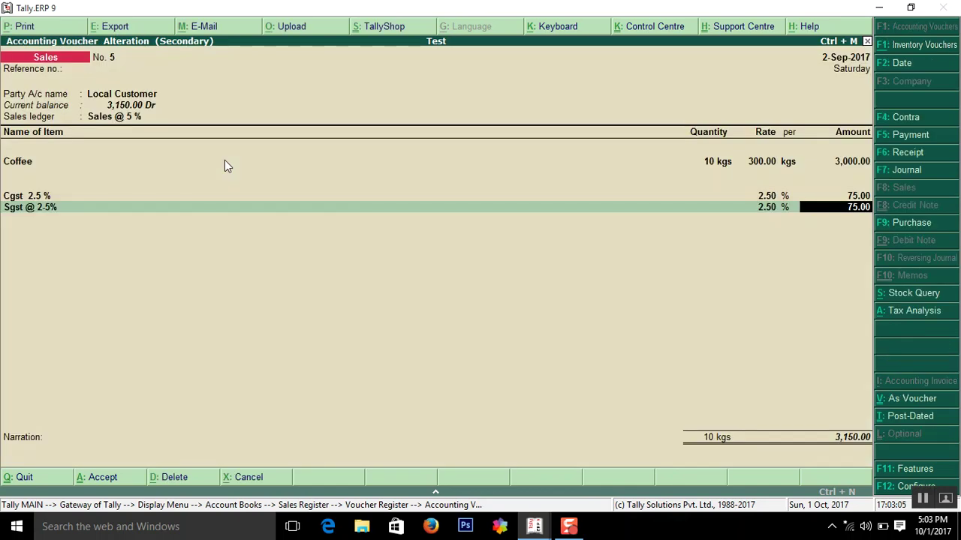
Leave the narration of the Local Customer sales voucher blank and accept the voucher.
key(Return)
key(Return)
key(Return)
key(Return)
key(Return)
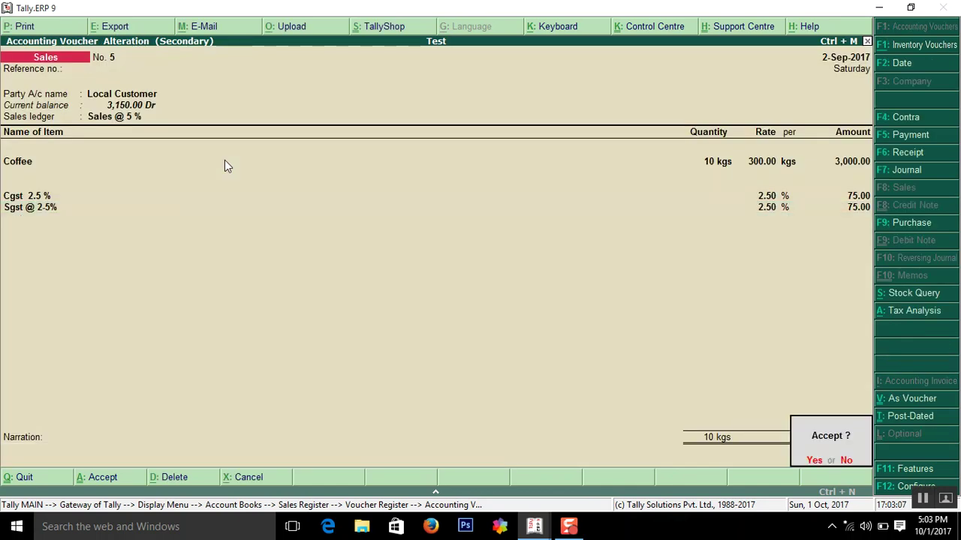
key(Return)
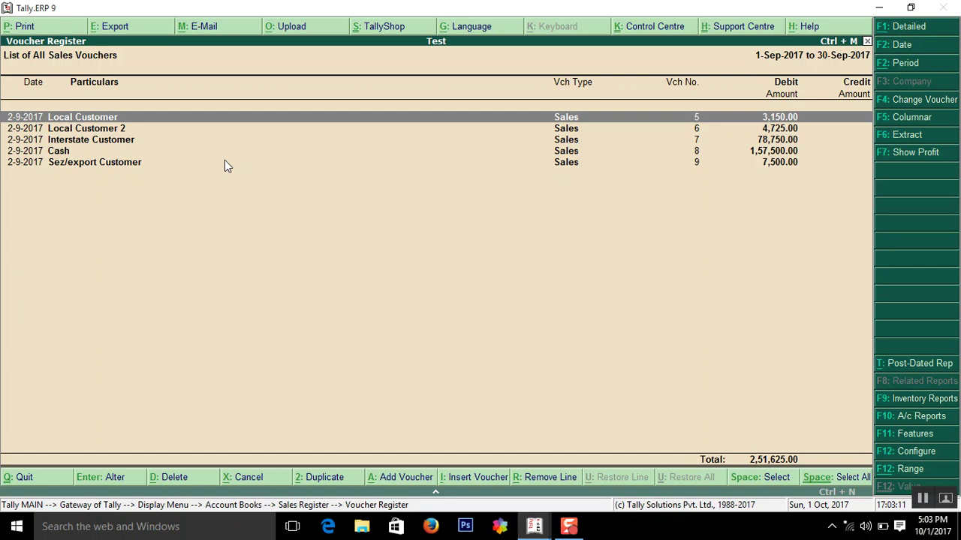
Open the Interstate Customer sales voucher from the September voucher register.
key(Down)
key(Up)
key(Down)
key(Down)
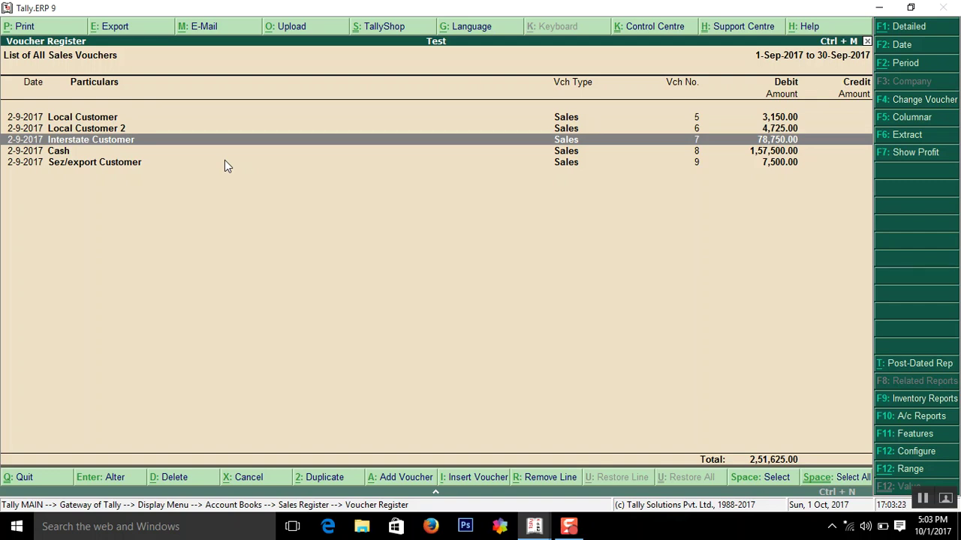
key(Down)
key(Up)
key(Return)
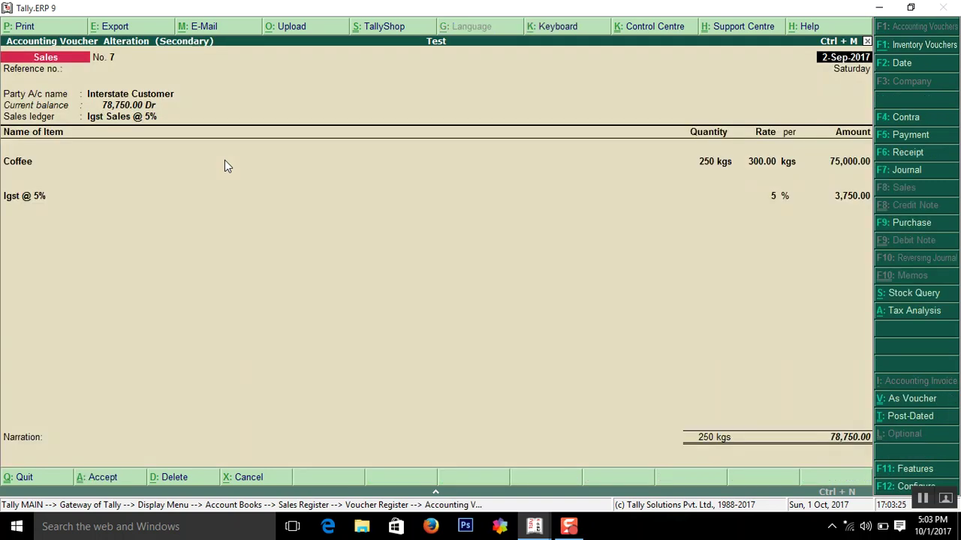
Go through the interstate voucher's date, reference number and party account fields.
key(Return)
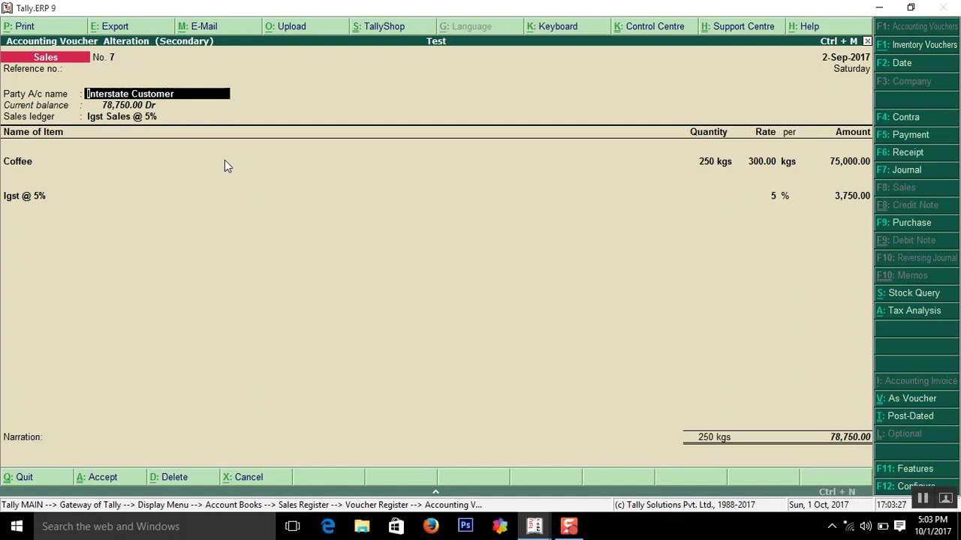
key(BackSpace)
key(BackSpace)
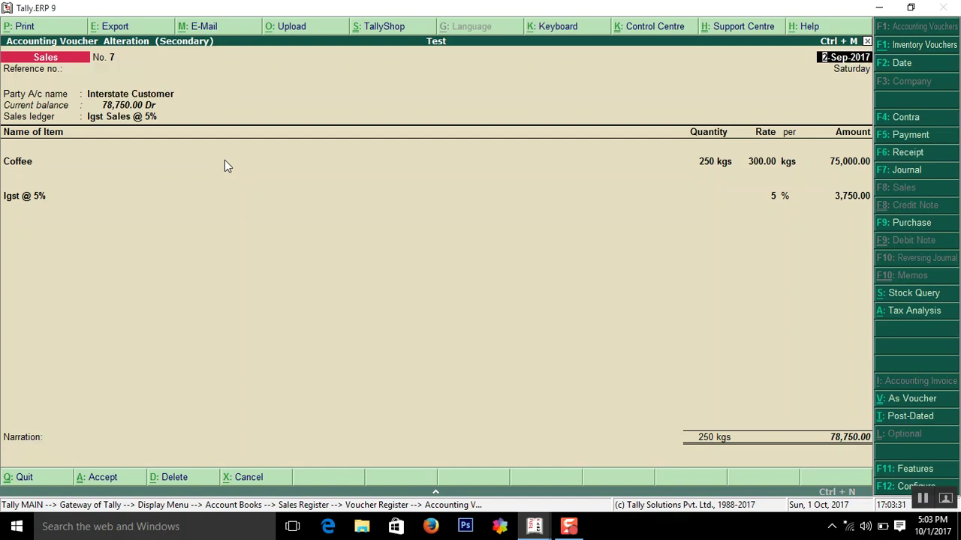
key(Return)
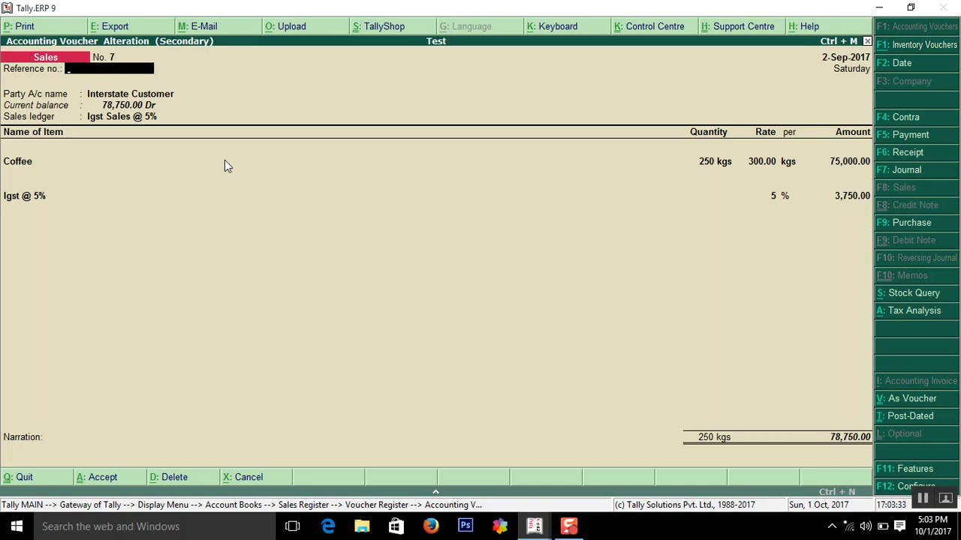
key(Return)
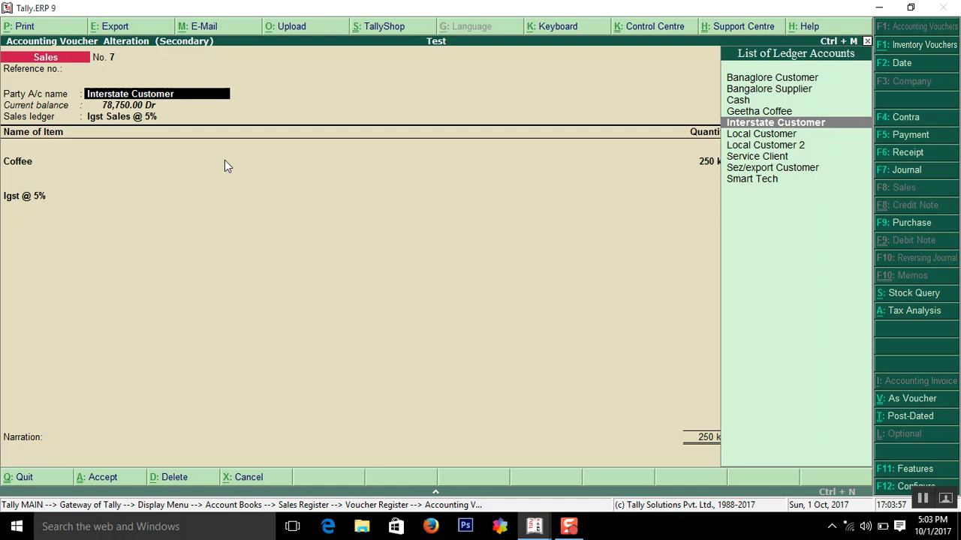
Open Interstate Customer's party details, leaving the despatch and order details blank.
key(Return)
key(Return)
key(Return)
key(Return)
key(Return)
key(Return)
key(Return)
key(Return)
key(Return)
key(Return)
key(Return)
key(Return)
key(Return)
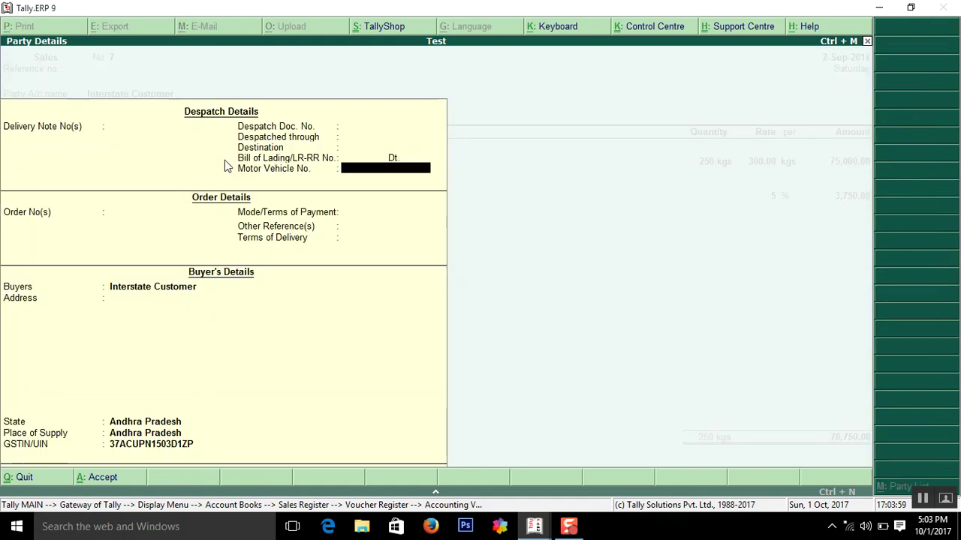
Check the buyer's state, place of supply and GSTIN/UIN for Interstate Customer, and accept the party details.
key(Return)
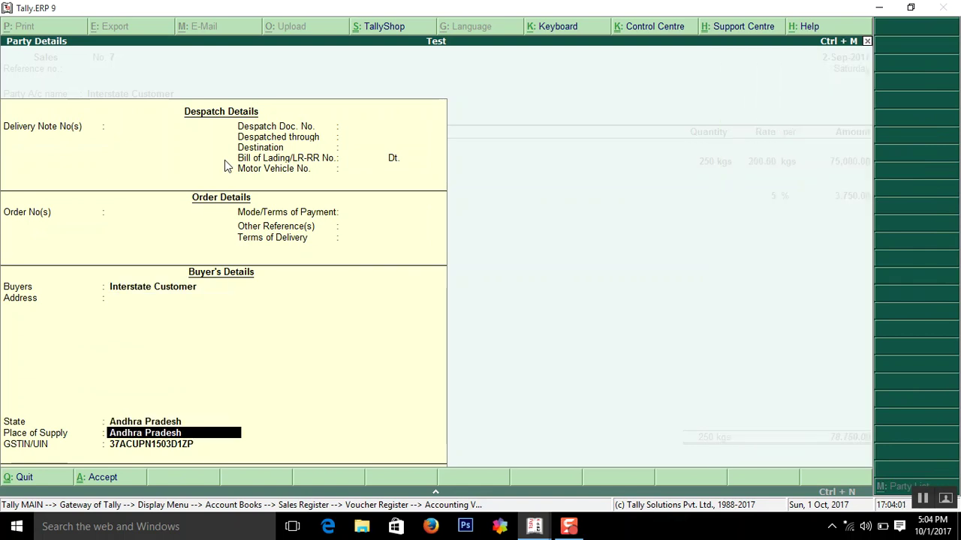
key(BackSpace)
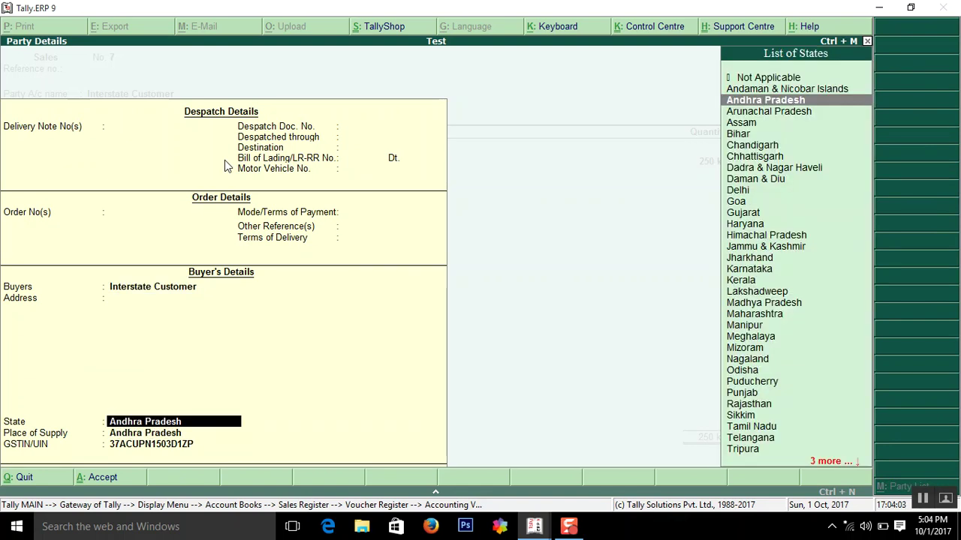
key(Return)
key(Return)
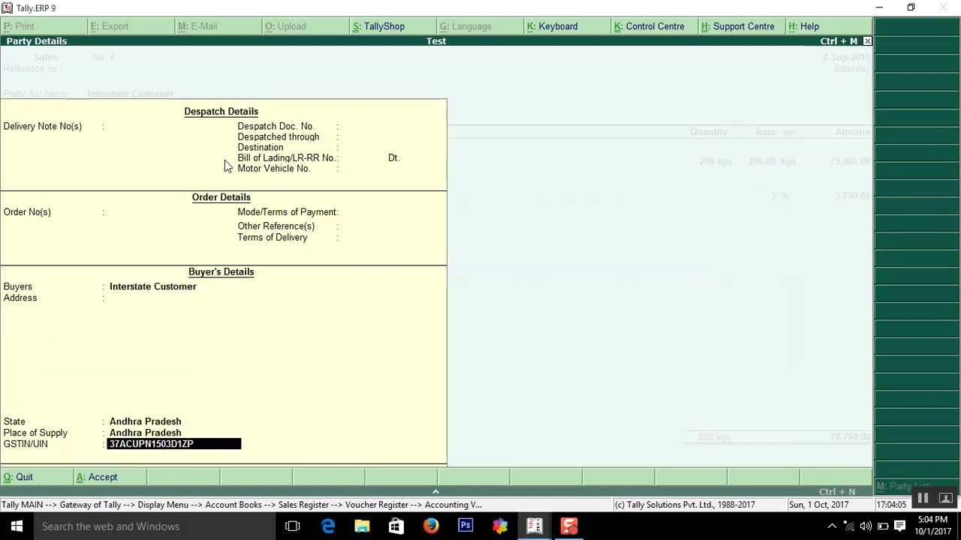
key(Return)
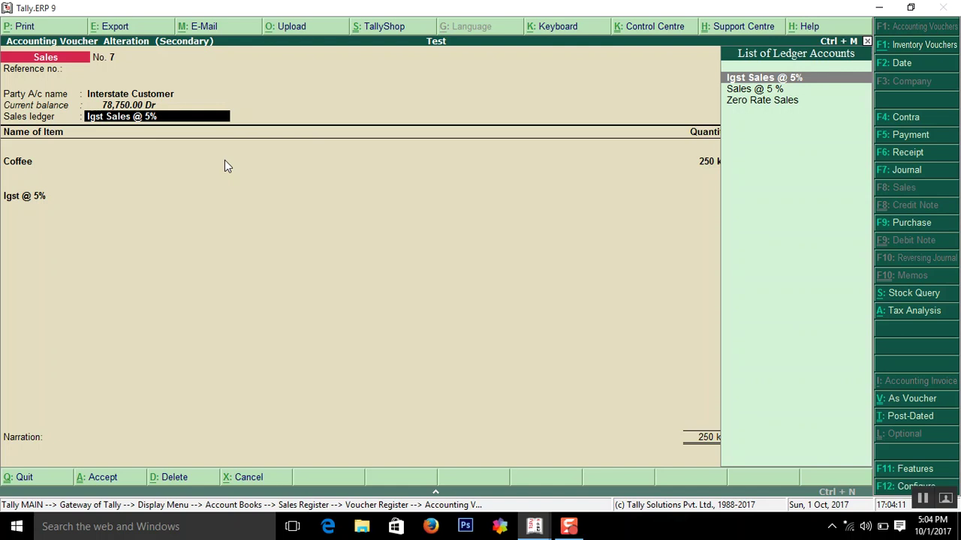
Open the Igst Sales @ 5% ledger from the voucher and check its group, inventory and GST applicability settings.
key(ctrl+Return)
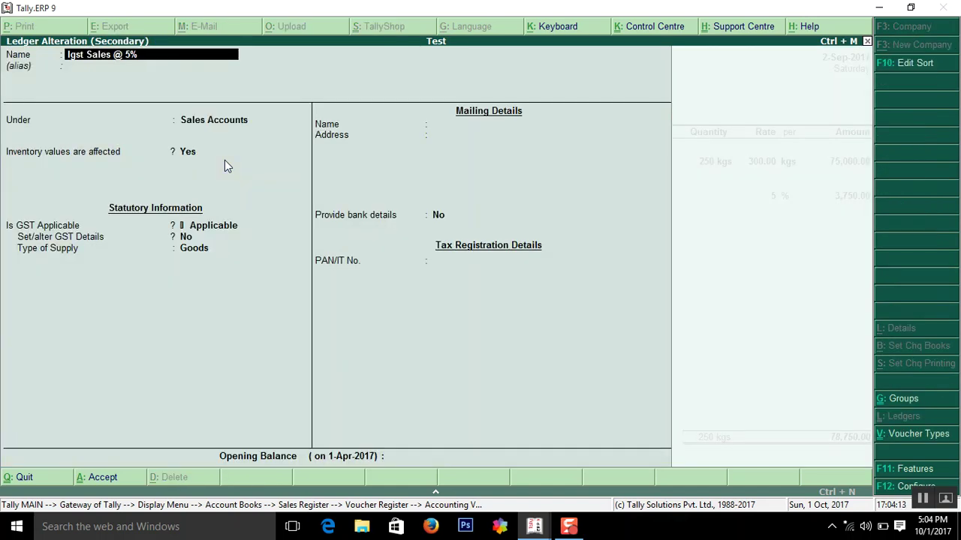
key(Return)
key(Return)
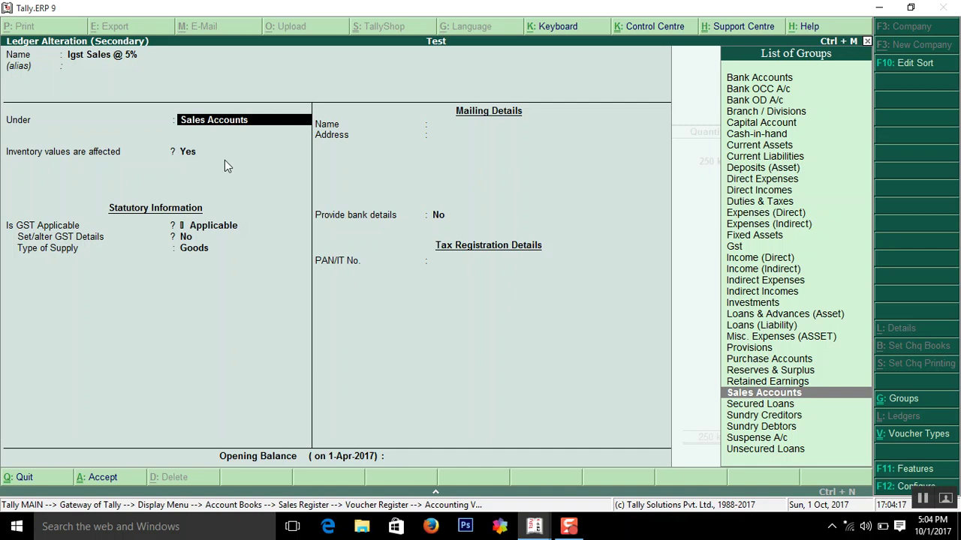
key(Return)
key(Return)
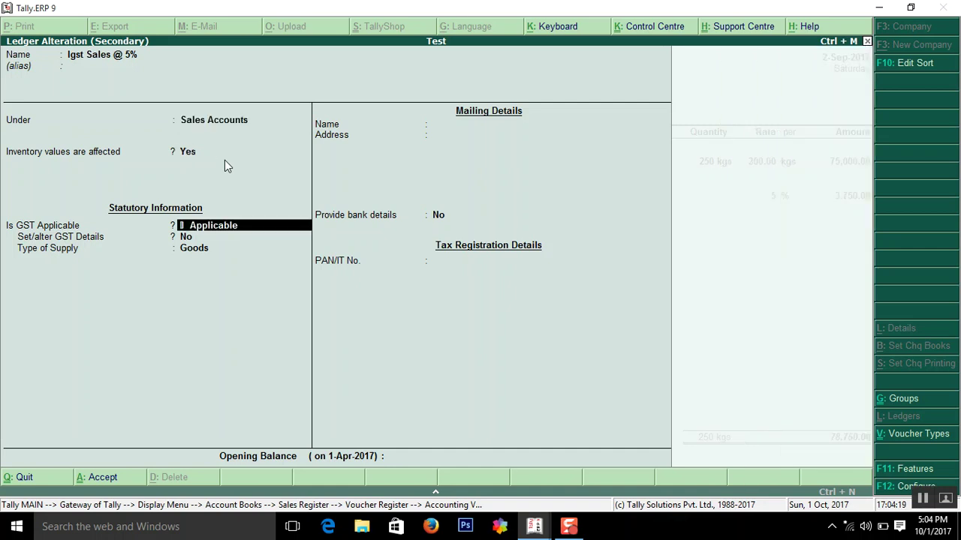
key(Return)
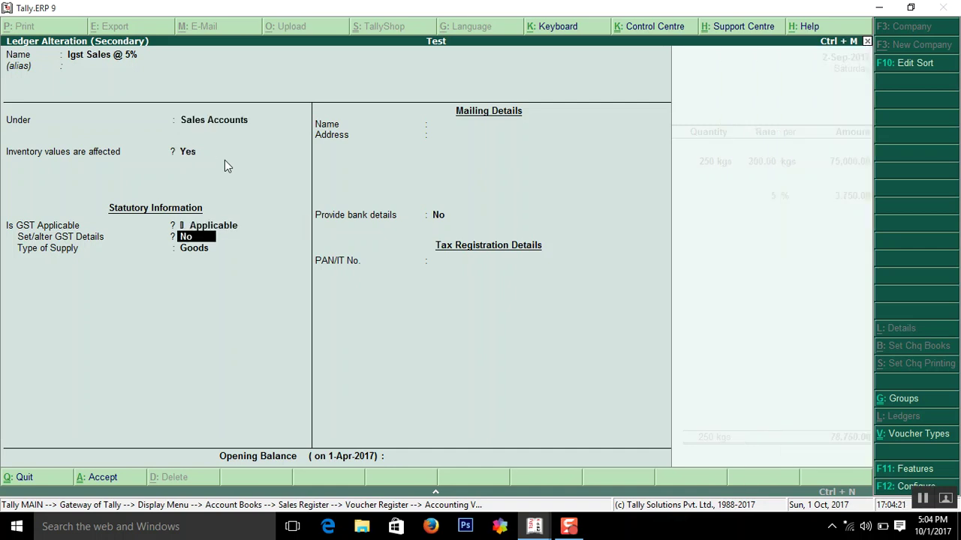
Open the sales ledger's GST details and check its nature of transaction, taxability and integrated tax rate.
key(y)
key(Return)
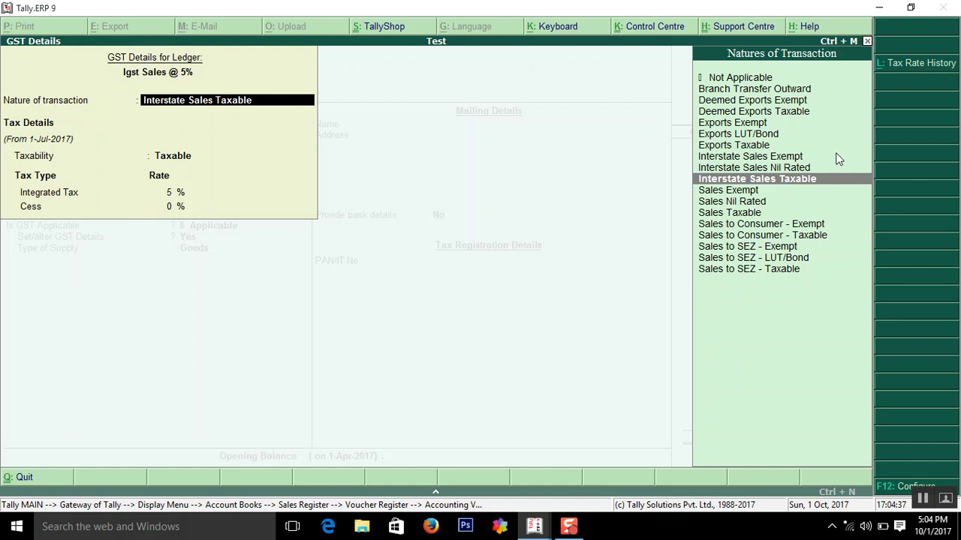
key(Return)
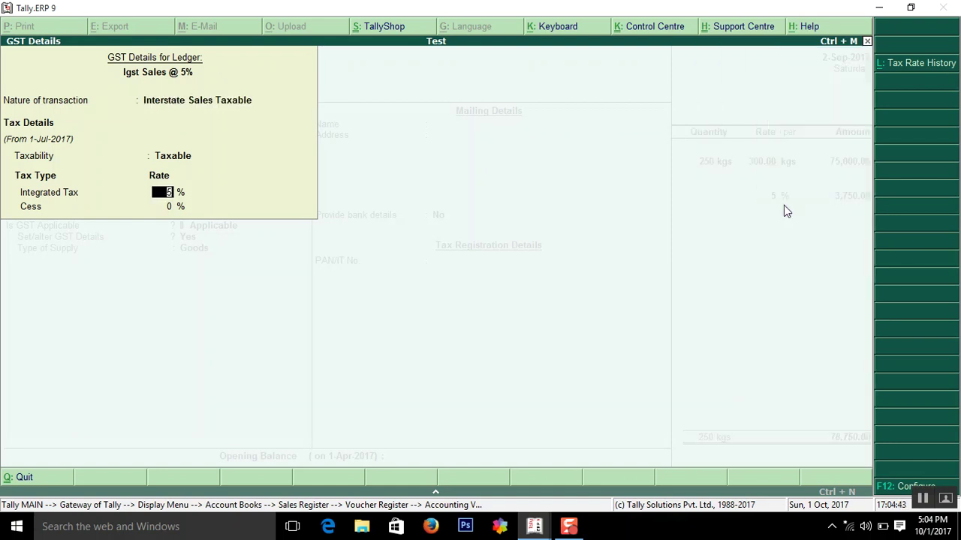
Open the sales ledger's tax rate history and go through its description, HSN/SAC, nature of transaction, taxability, reverse charge and input credit entries.
click(910, 68)
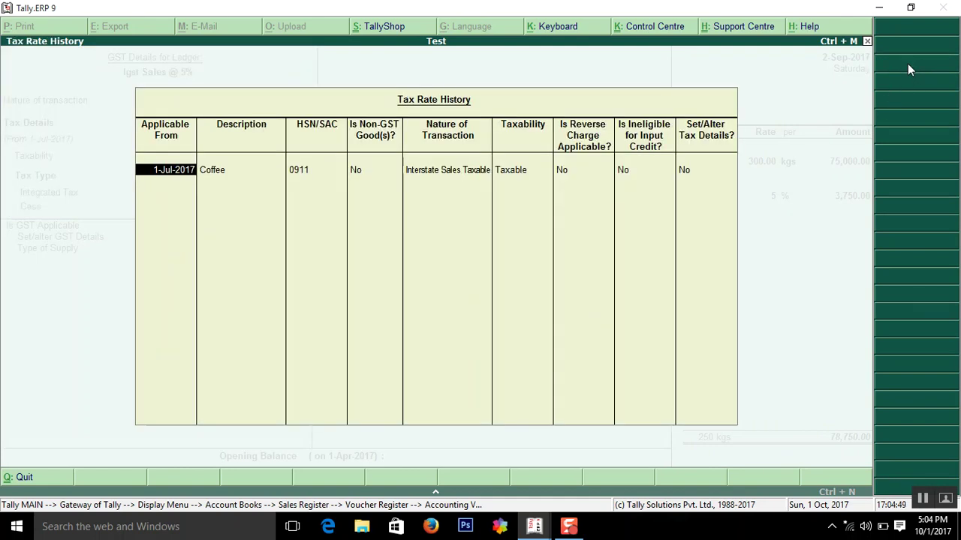
key(Return)
key(Return)
key(Return)
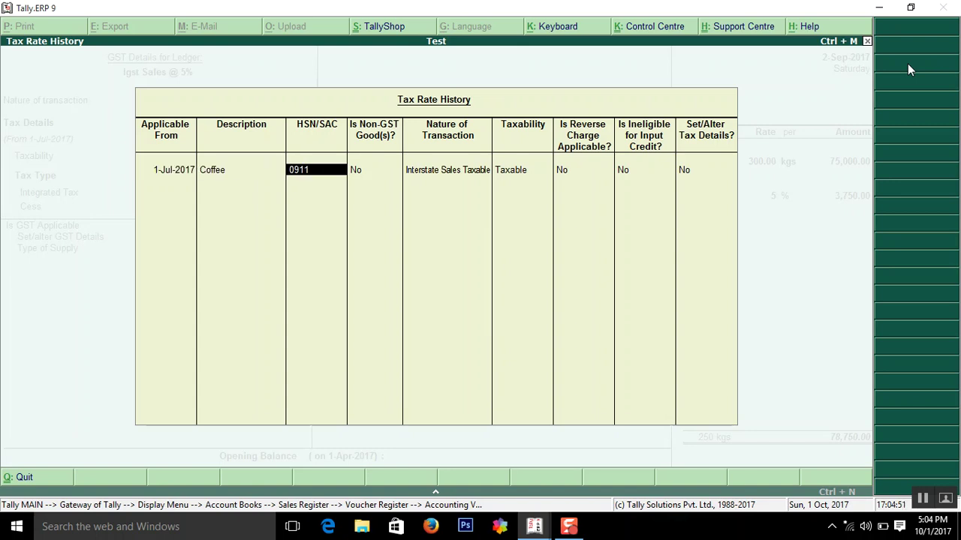
key(Return)
key(Return)
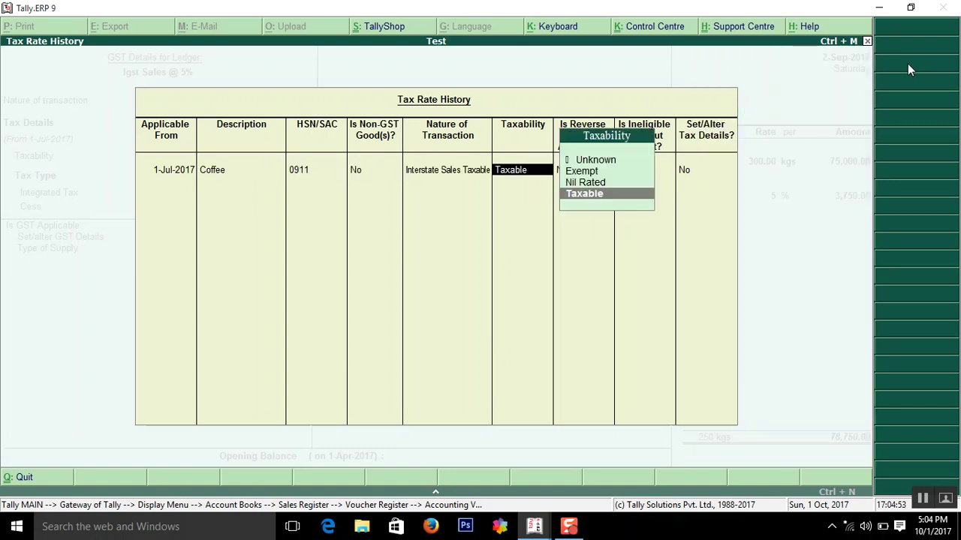
key(Return)
key(Return)
key(Return)
Show the GST rate details for the sales ledger's tax history entry and check the integrated, central, state and cess rates.
key(y)
key(Return)
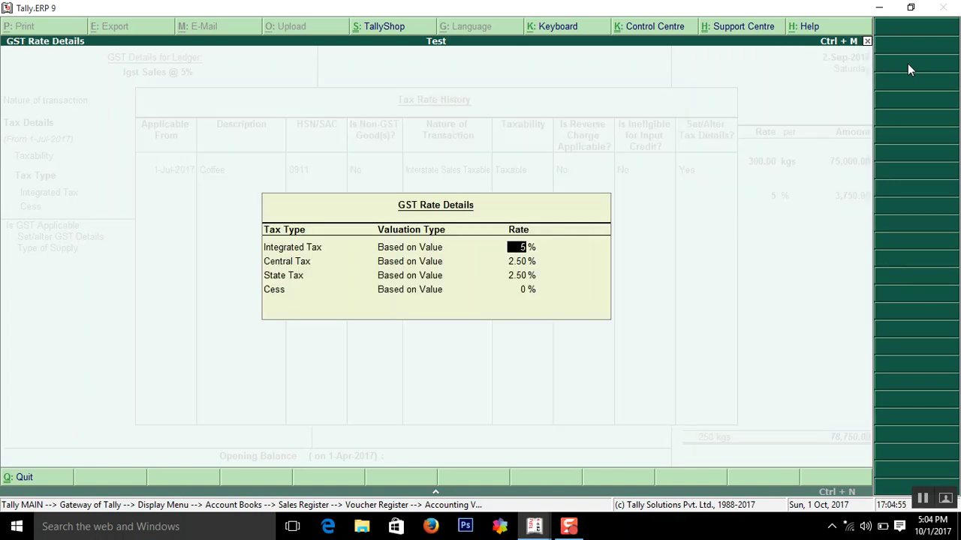
key(Return)
key(Return)
key(Return)
key(Return)
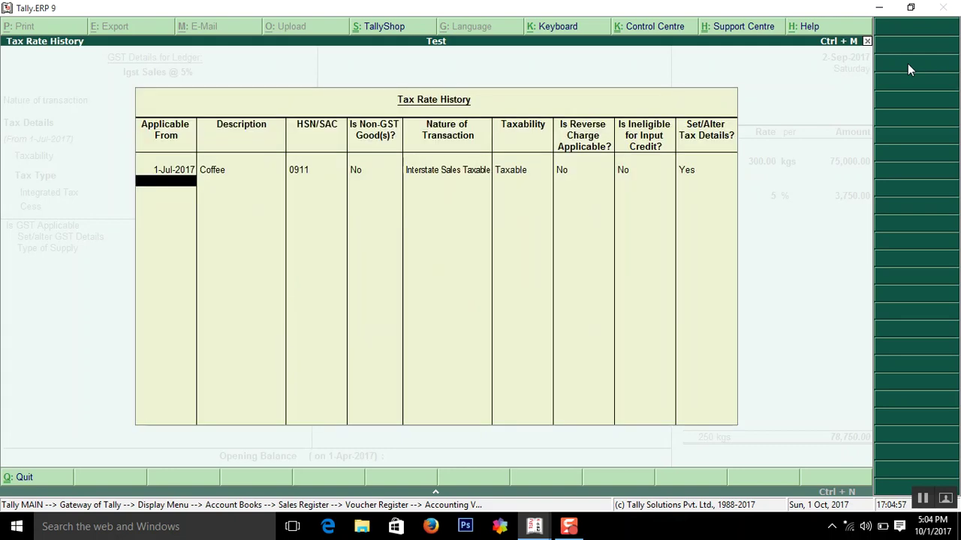
Accept the tax rate history and GST details, and save the Igst Sales @ 5% ledger.
key(Return)
key(Return)
key(Return)
key(Return)
key(Return)
key(Return)
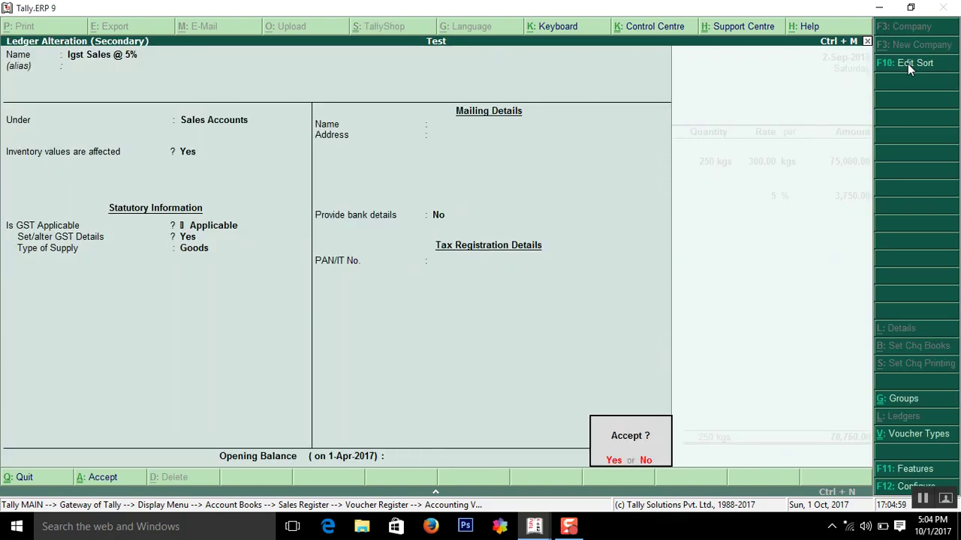
key(Return)
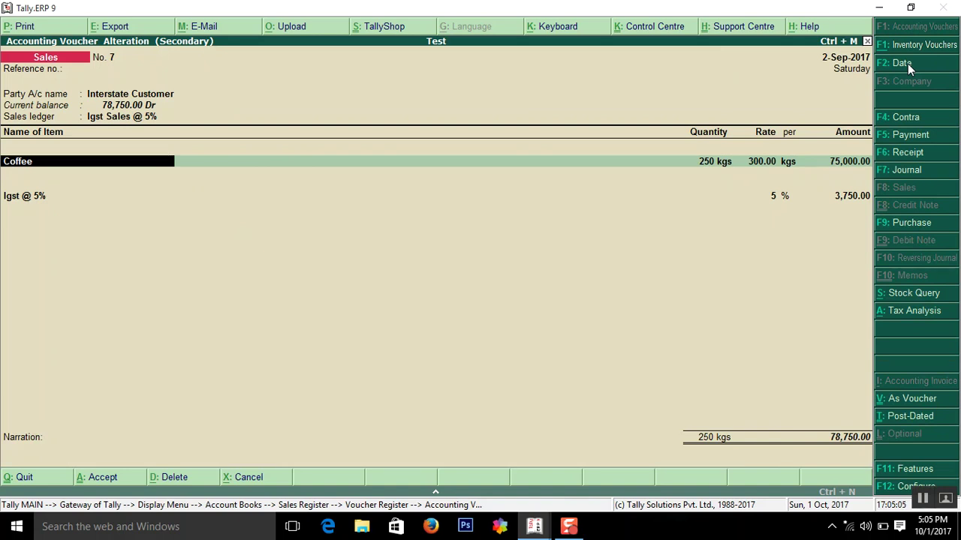
Open the Coffee stock item from the voucher and check its group, units and GST applicability.
key(ctrl+Return)
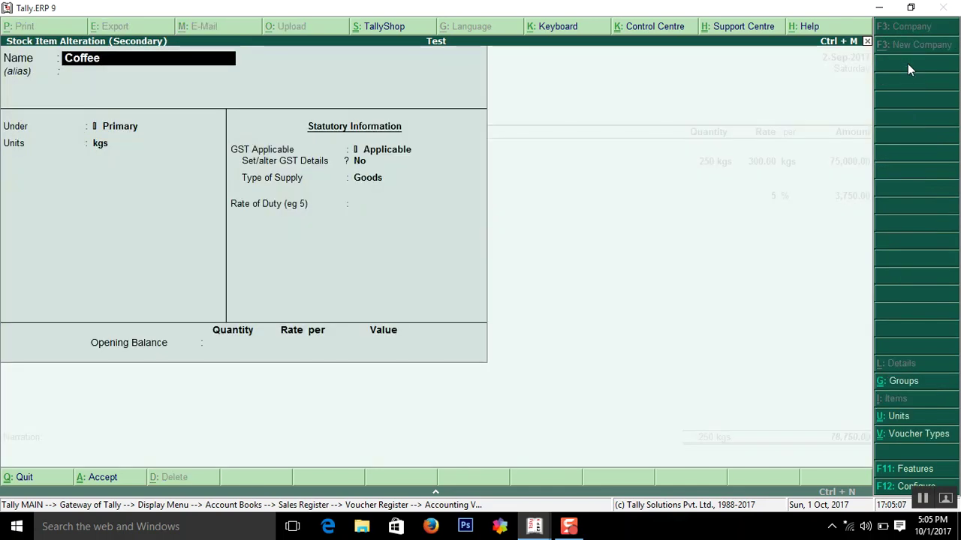
key(Return)
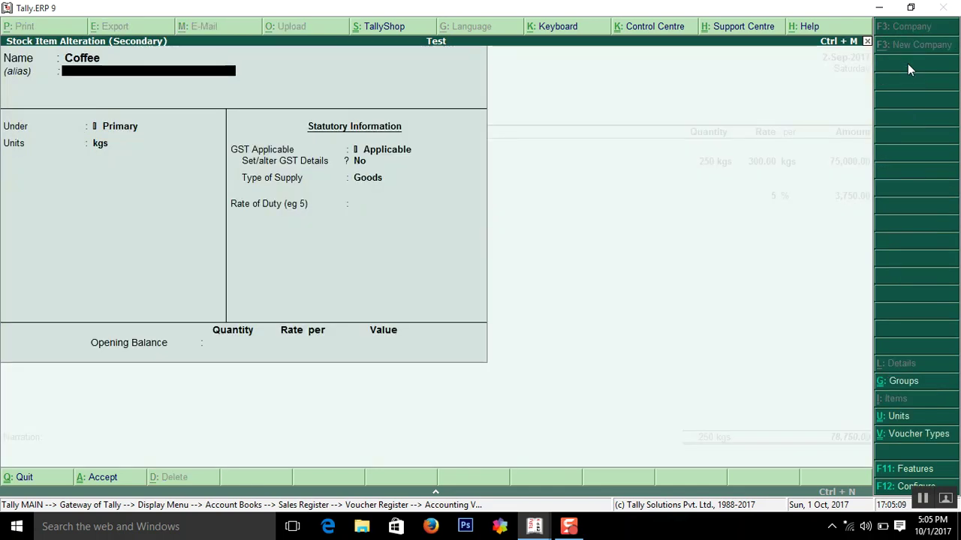
key(Return)
key(Return)
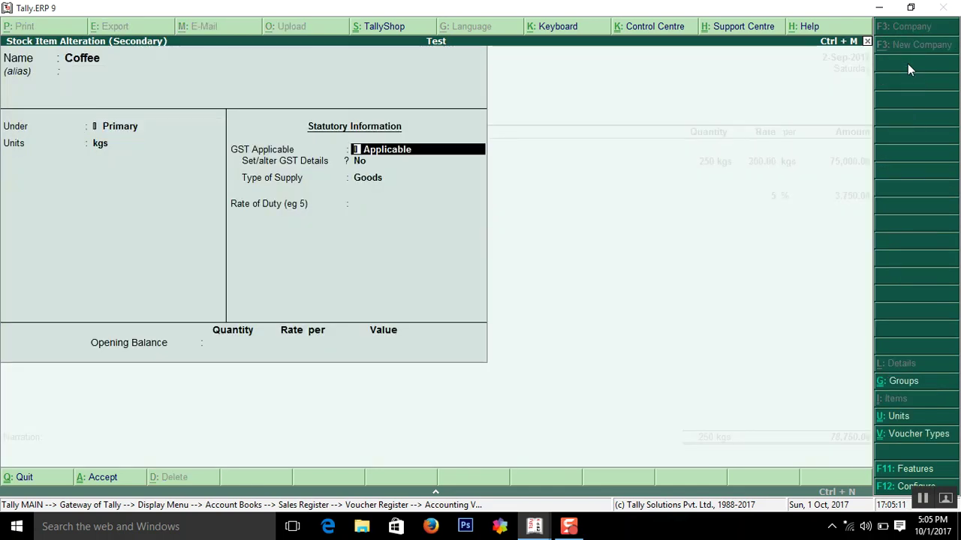
key(Return)
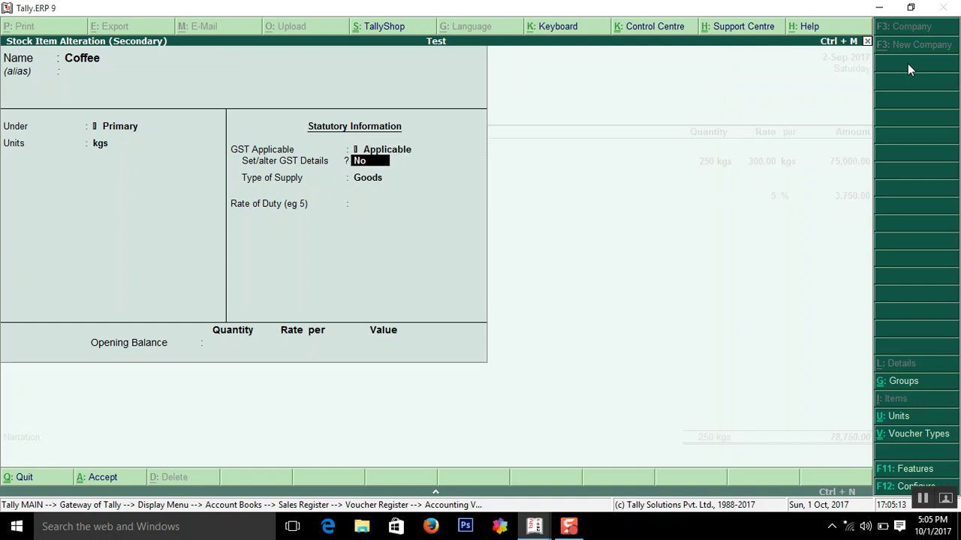
Open the tax rate history in Coffee's GST details and go through its HSN/SAC, calculation type, taxability and reverse charge entries.
key(y)
key(Return)
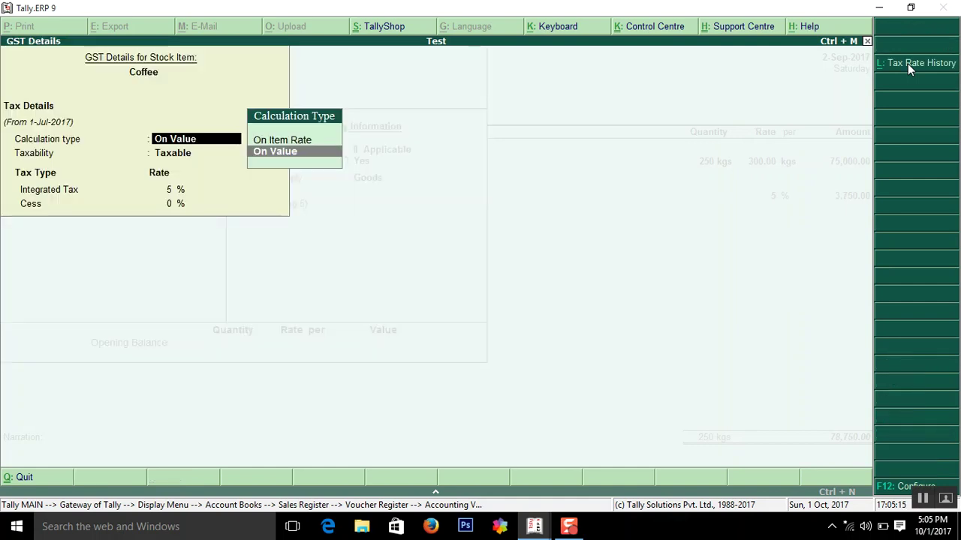
click(907, 64)
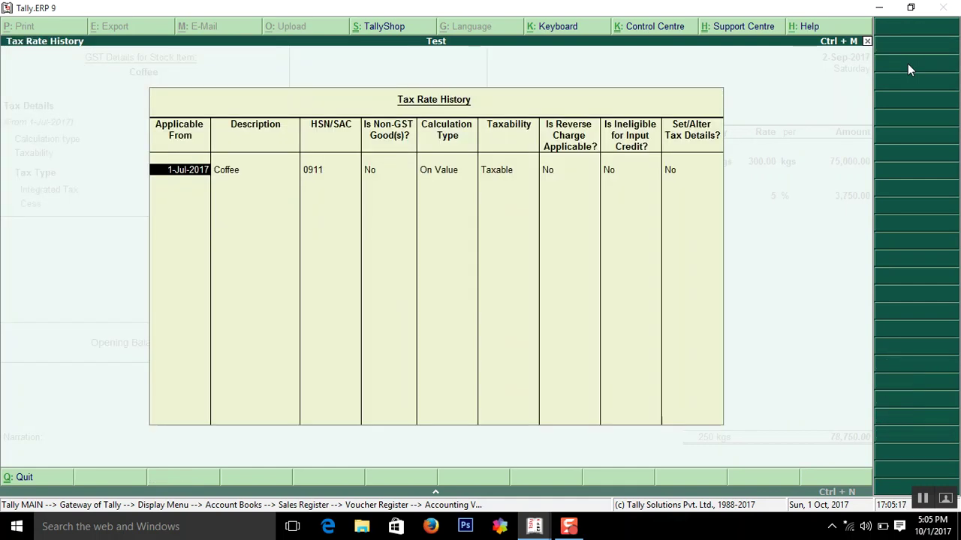
key(Return)
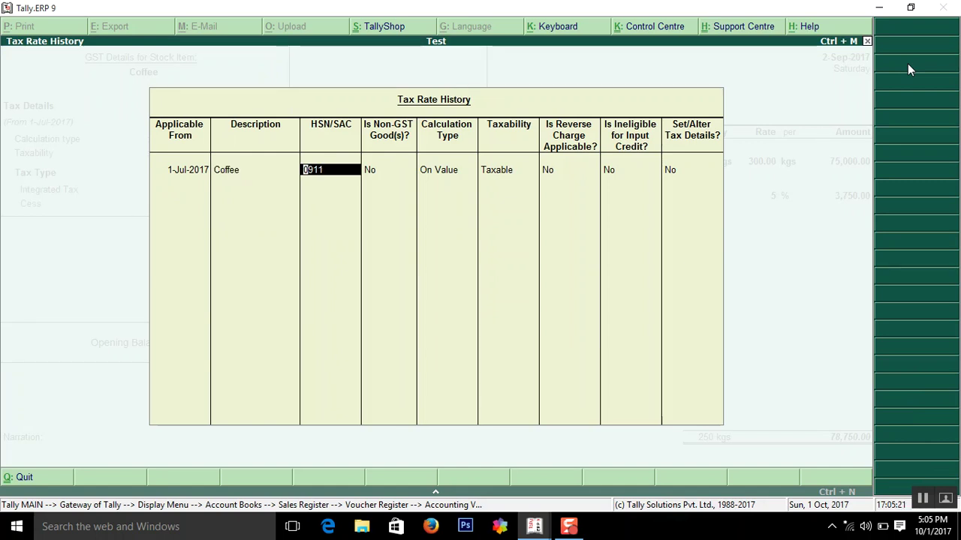
key(Return)
key(Return)
key(Return)
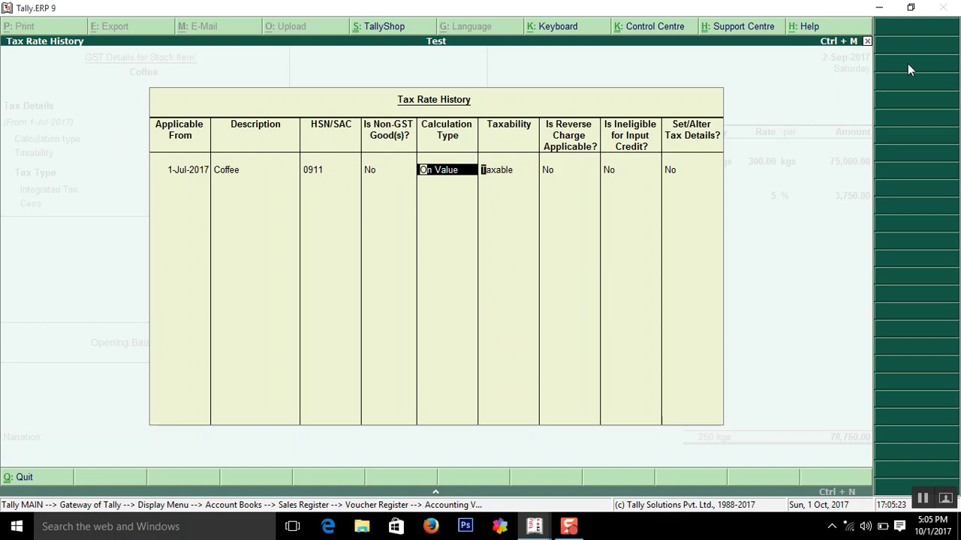
key(Return)
key(Return)
key(Return)
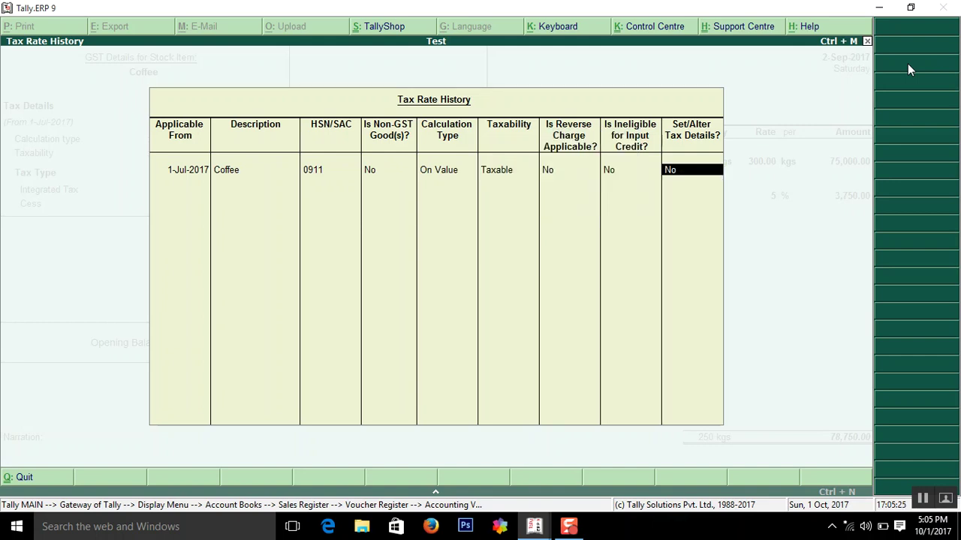
Show the GST rate details for Coffee, check the integrated, central and state tax rates, and close the tax rate history.
text(y)
key(Return)
key(Return)
key(Return)
key(Return)
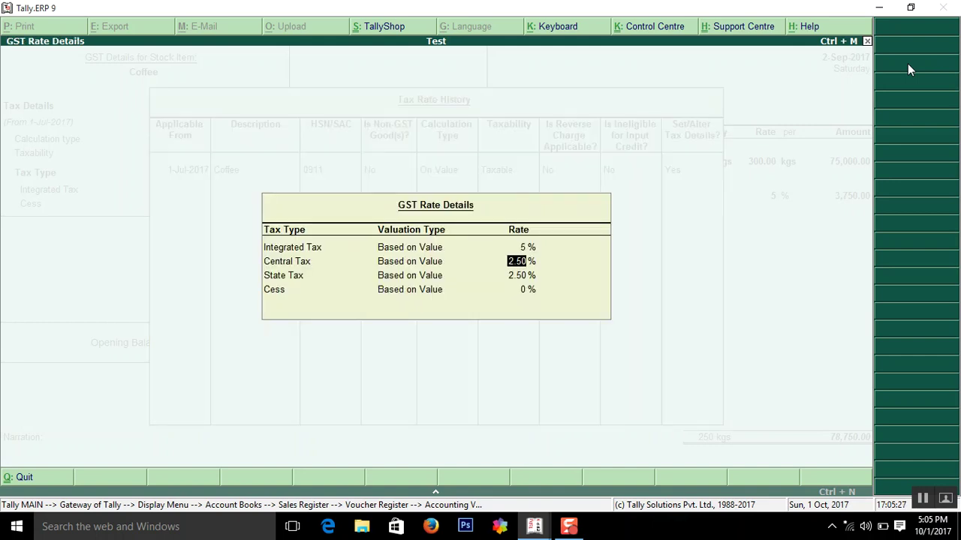
key(Return)
key(Return)
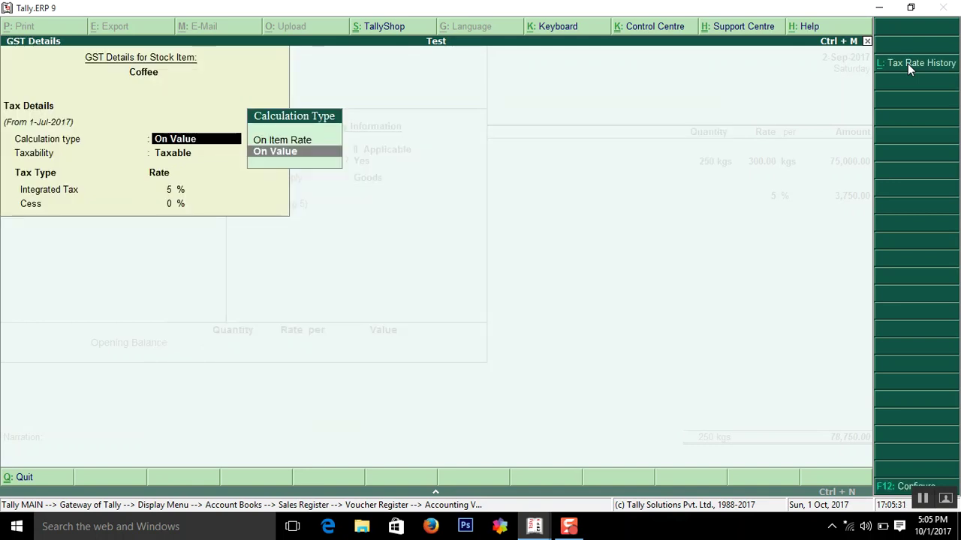
Accept Coffee's GST details, keep Goods as the type of supply, and save the stock item.
key(Return)
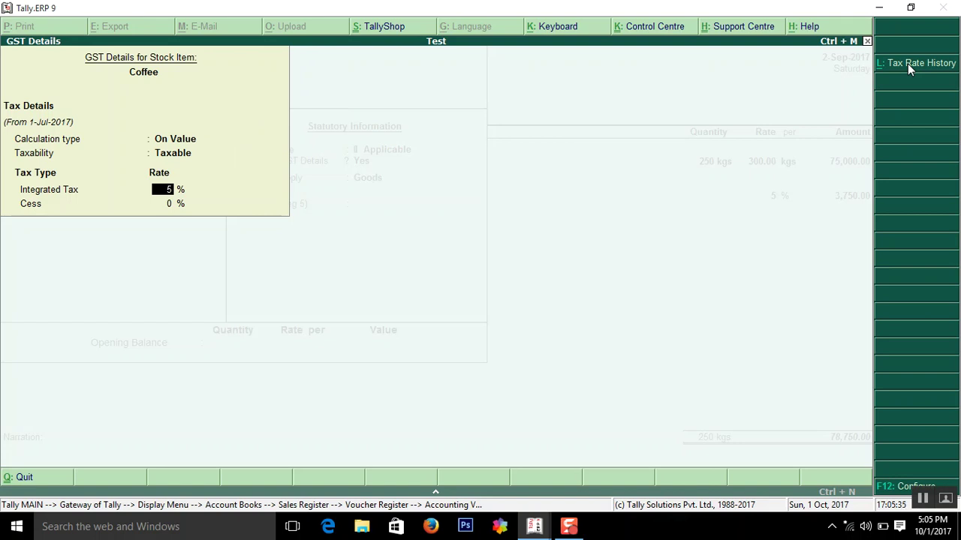
key(Return)
key(Return)
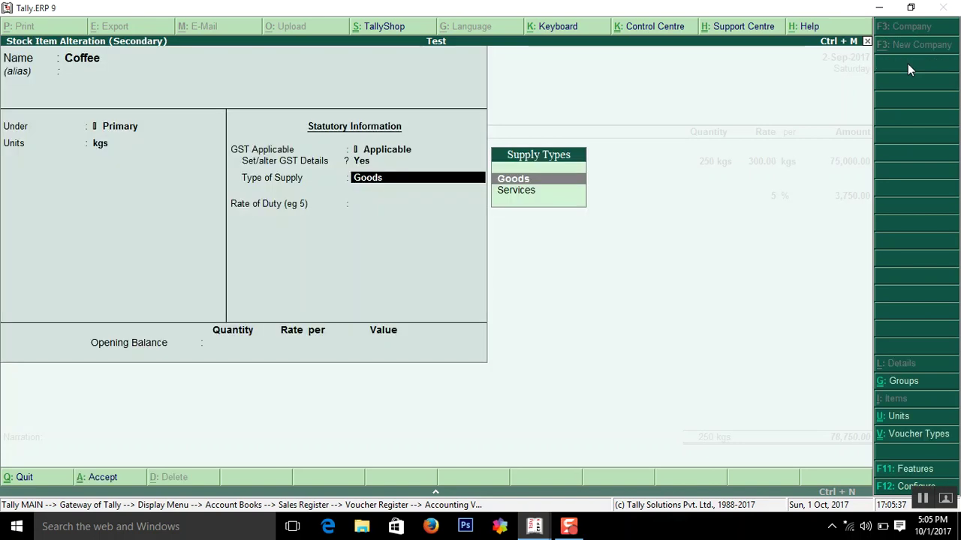
key(Return)
key(Return)
key(Return)
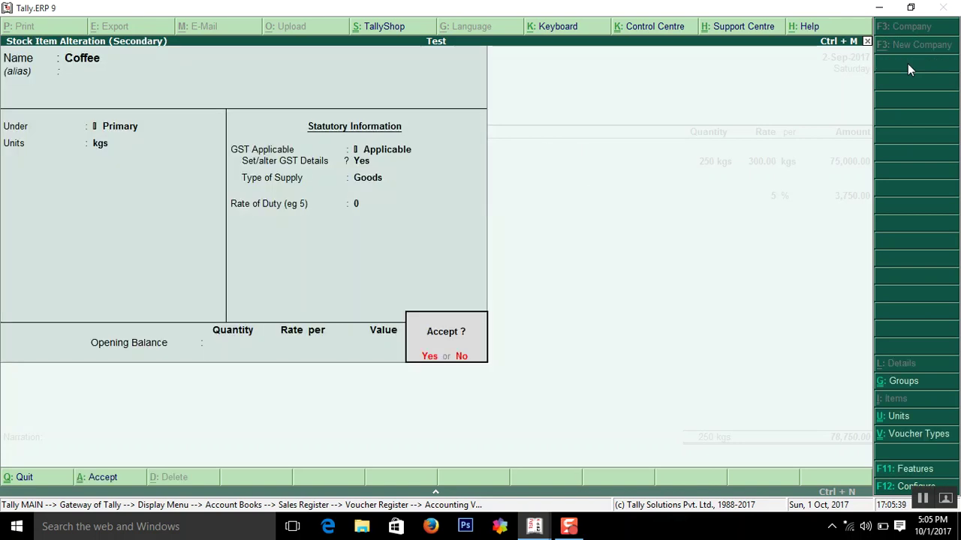
key(Return)
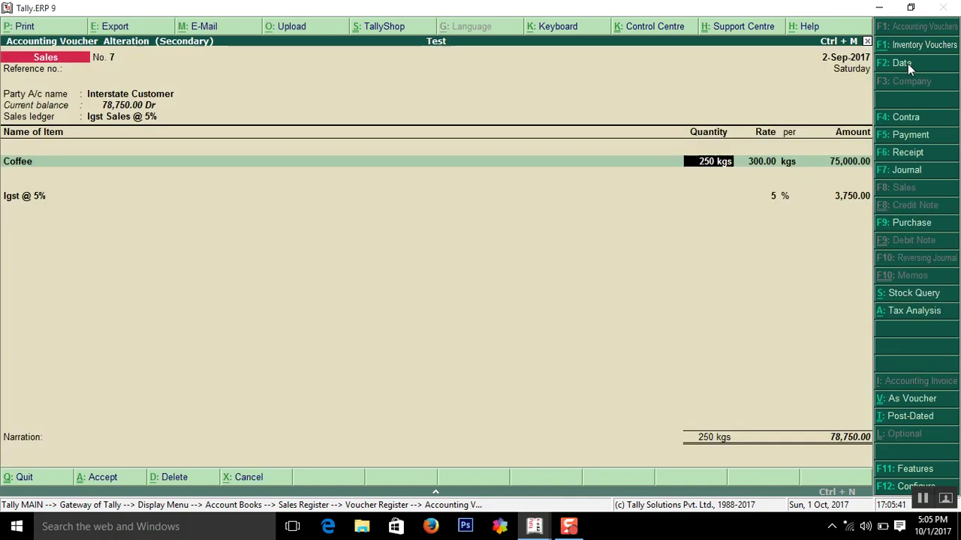
Go through the Coffee line's quantity, rate and amount, and move on to the Igst @ 5% tax line.
key(Return)
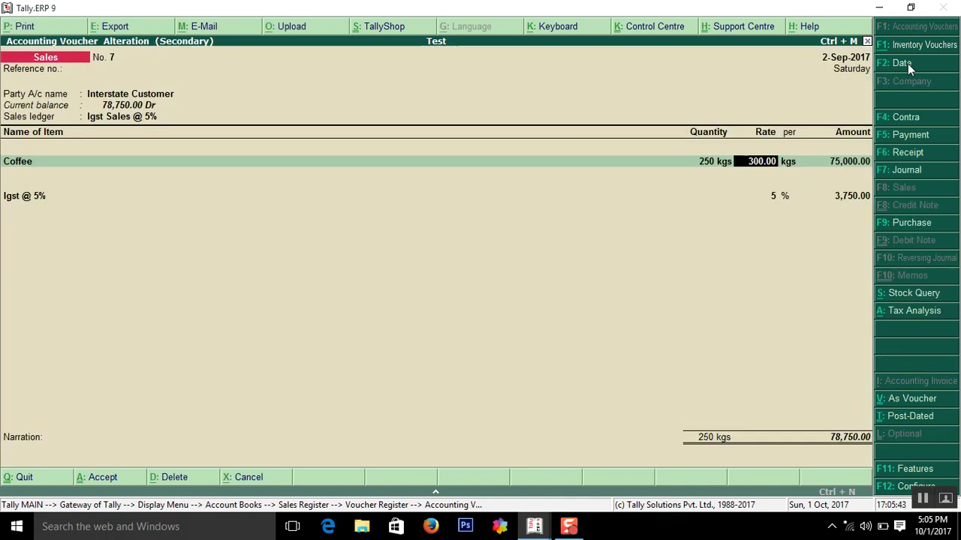
key(Return)
key(Return)
key(Return)
key(Return)
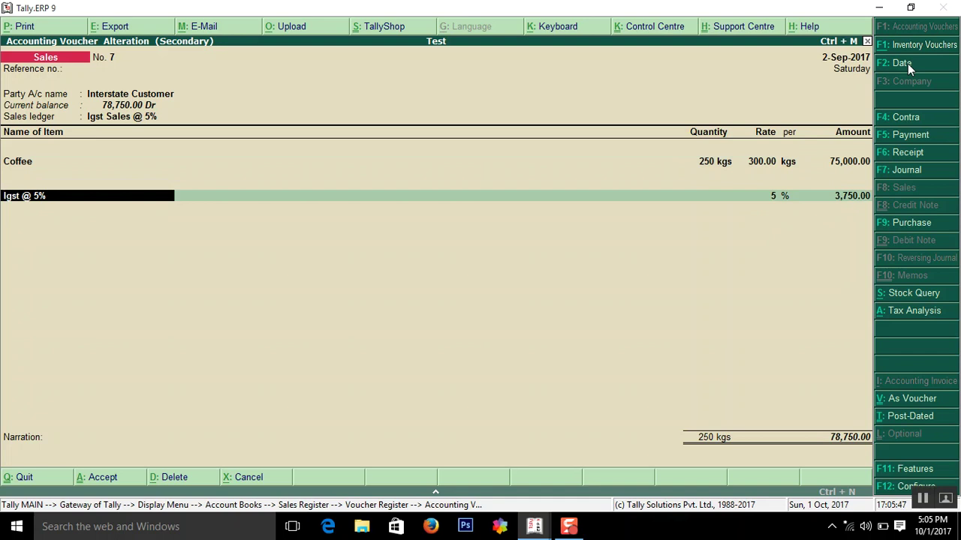
Open the Igst @ 5% tax ledger from voucher 7 and check its group, duty type, tax type and percentage of calculation.
key(ctrl+Return)
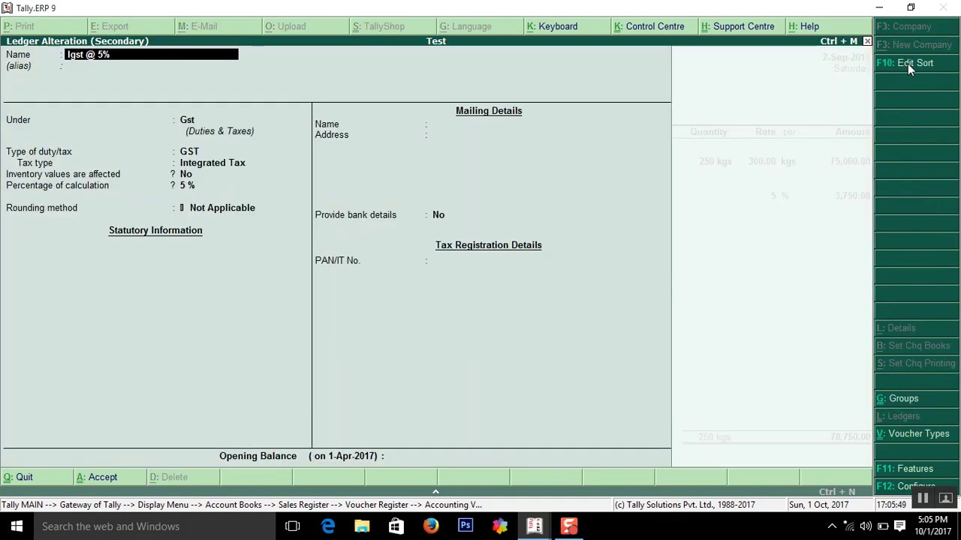
key(Return)
key(Return)
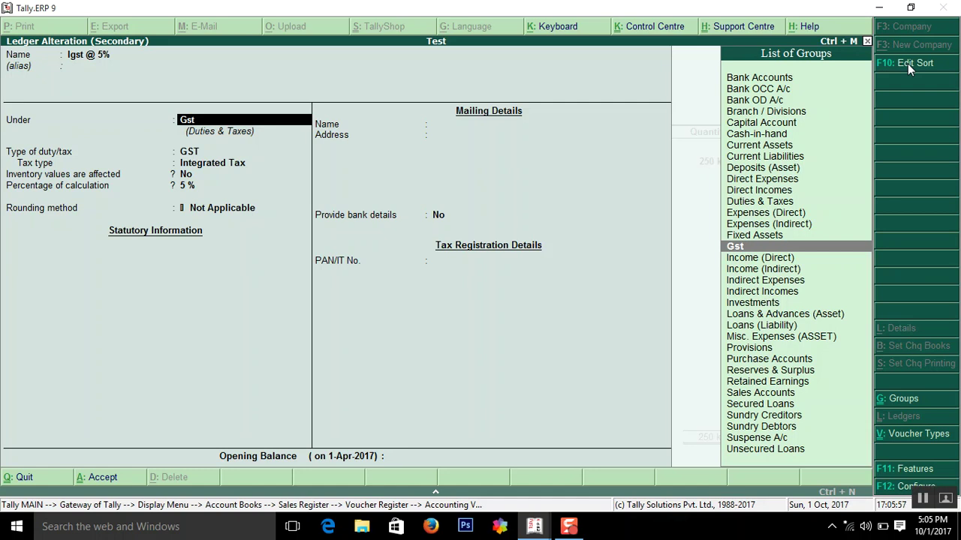
key(Return)
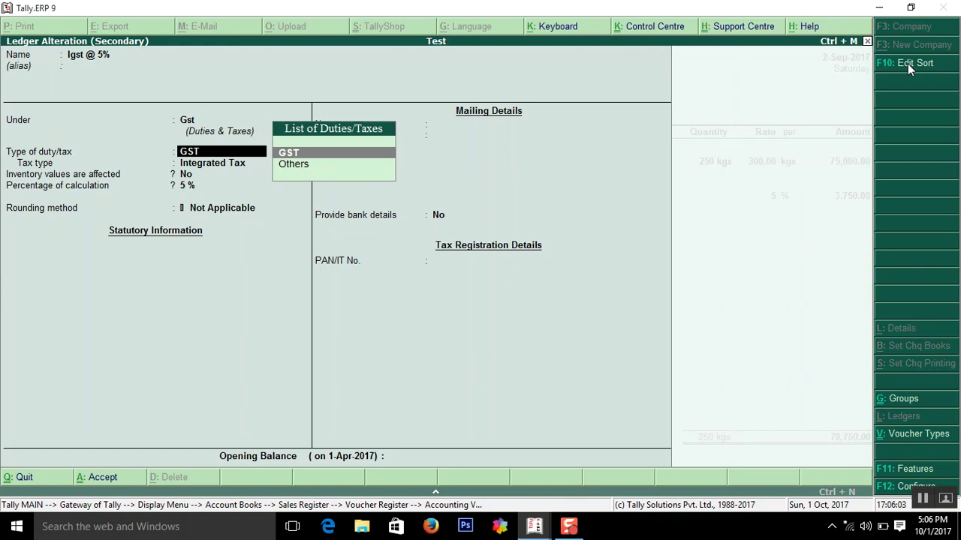
key(Return)
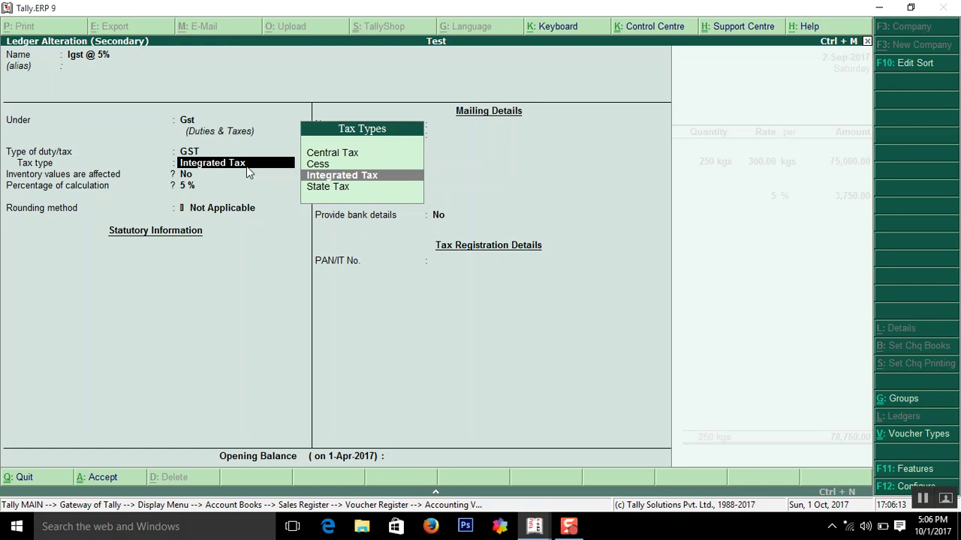
key(Return)
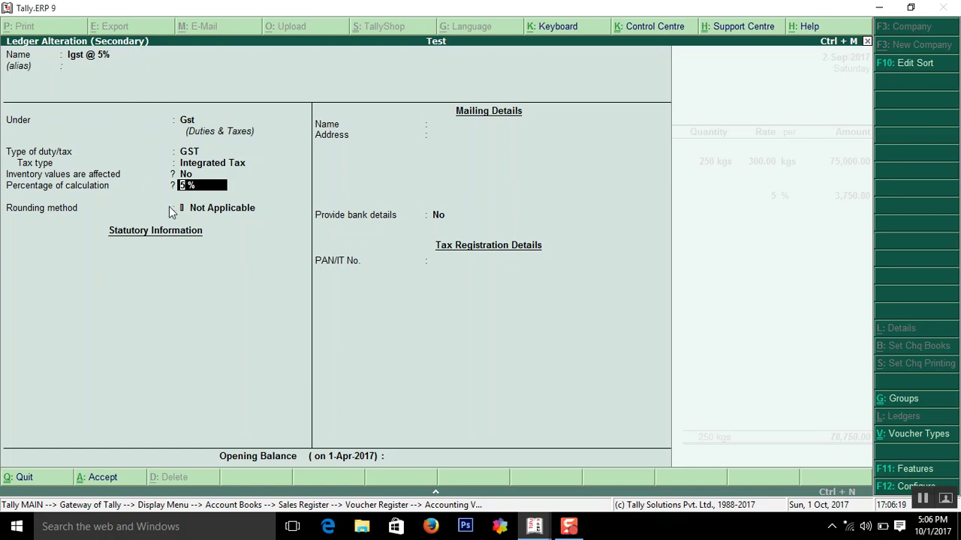
key(Return)
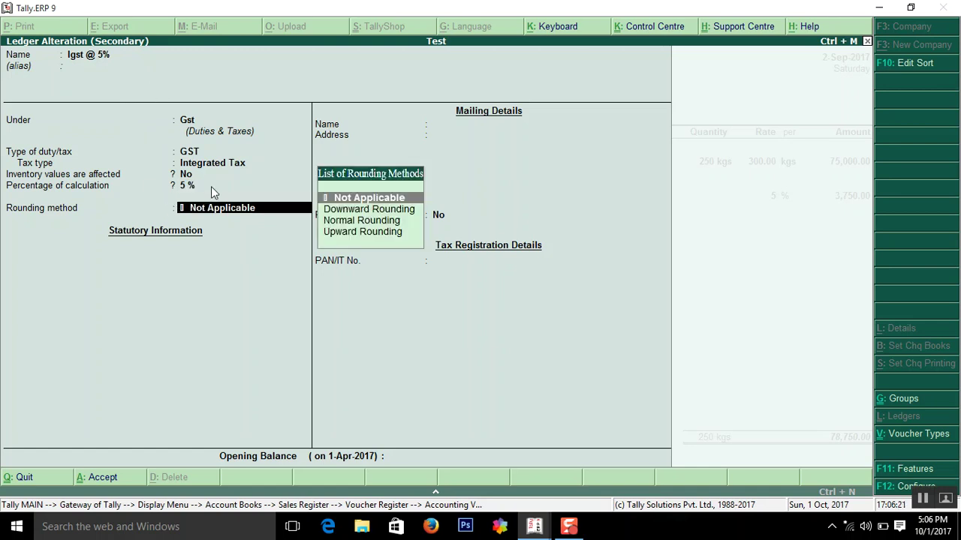
Keep the rounding method Not Applicable, save the Igst @ 5% ledger, and accept sales voucher 7.
key(Return)
key(Return)
key(Return)
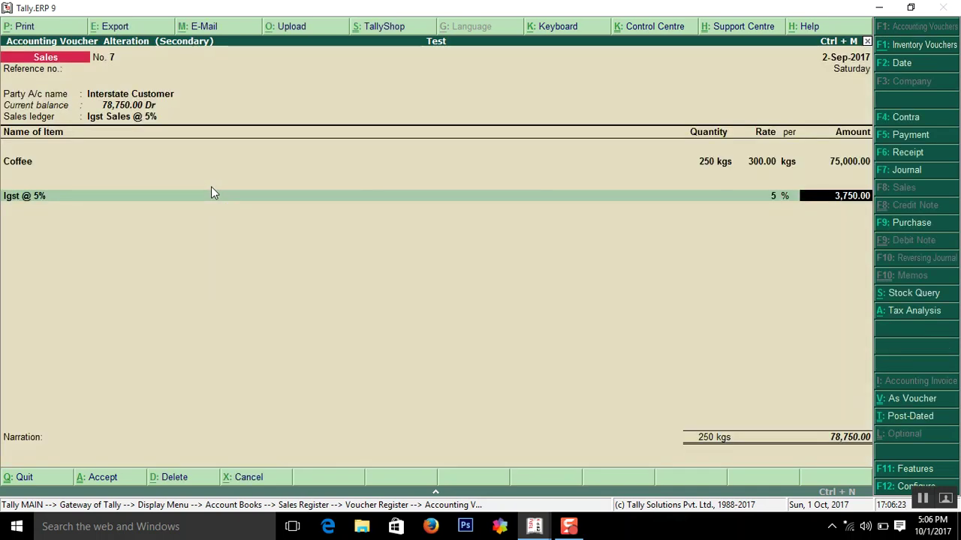
key(Return)
key(Return)
key(Return)
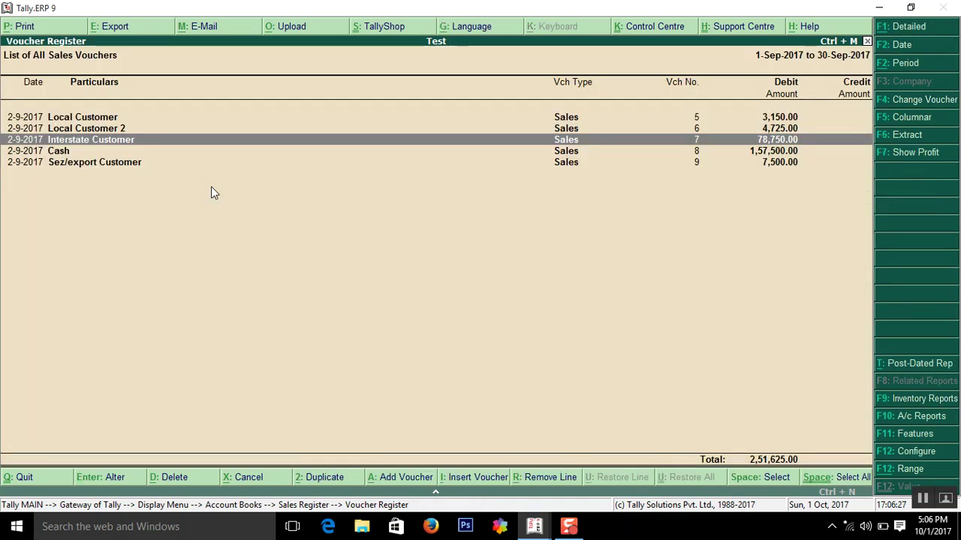
Open the Cash sales voucher no. 8 from the voucher register and go to its party account.
key(Down)
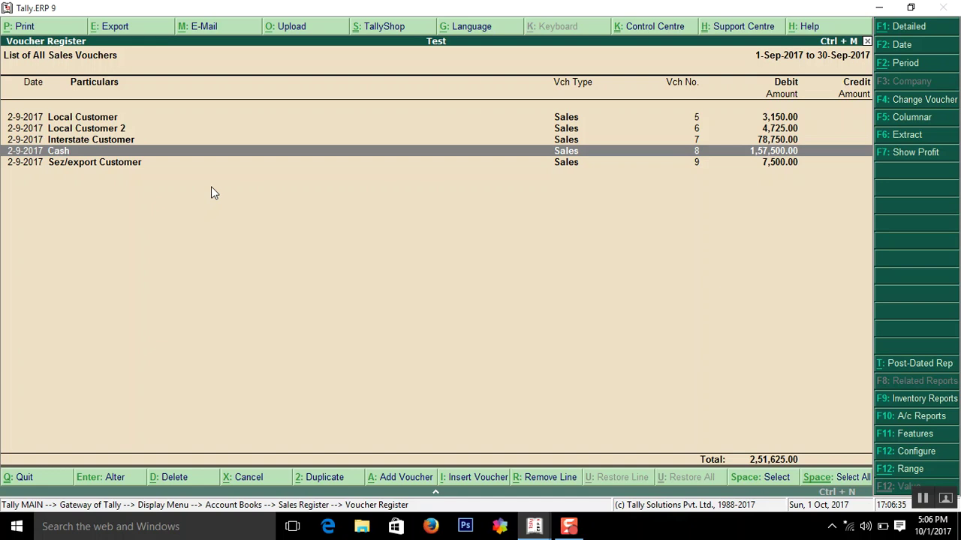
key(Return)
key(Return)
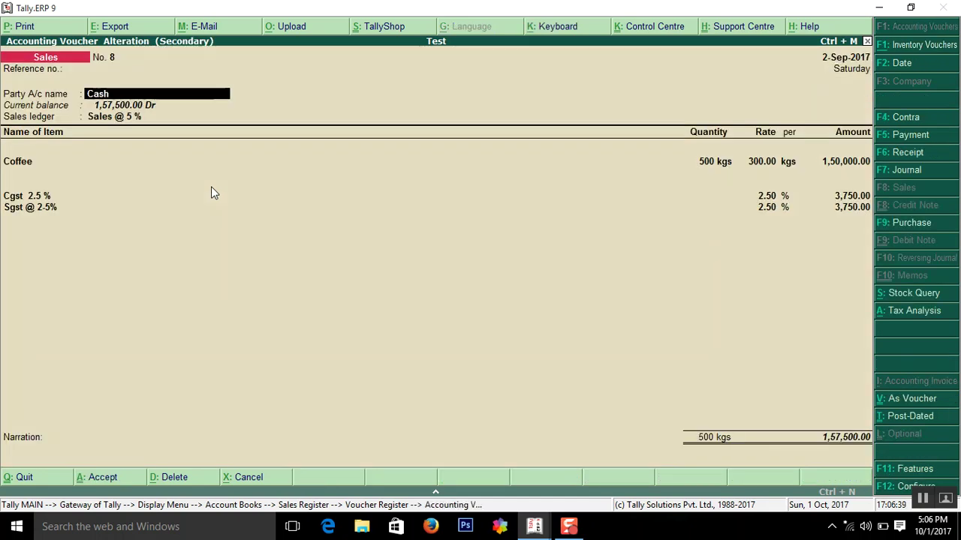
Go through the Cash voucher's party details, checking the buyer's state, place of supply and GST registration type, and accept them.
key(Return)
key(Return)
key(Return)
key(Return)
key(Return)
key(Return)
key(Return)
key(Return)
key(Return)
key(Return)
key(Return)
key(Return)
key(Return)
key(Return)
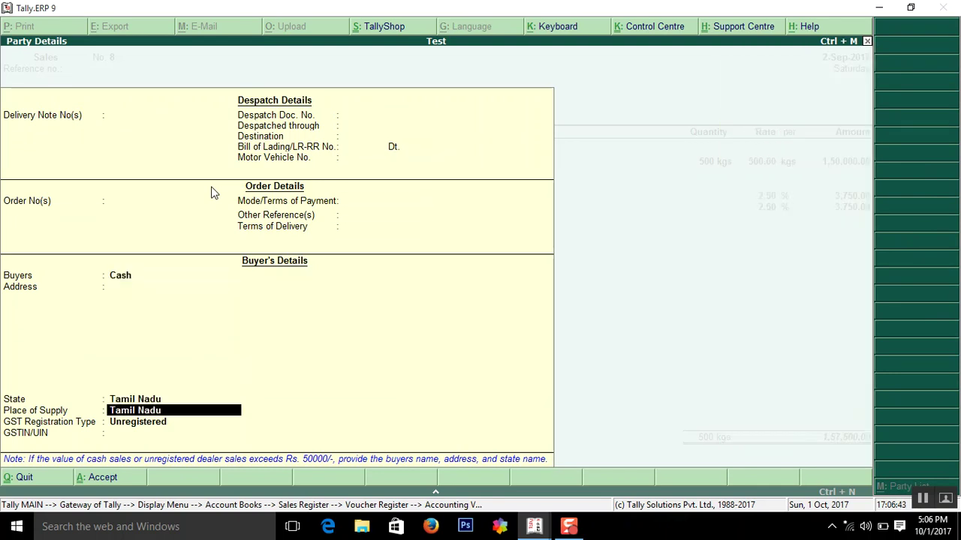
key(Return)
key(Return)
key(Return)
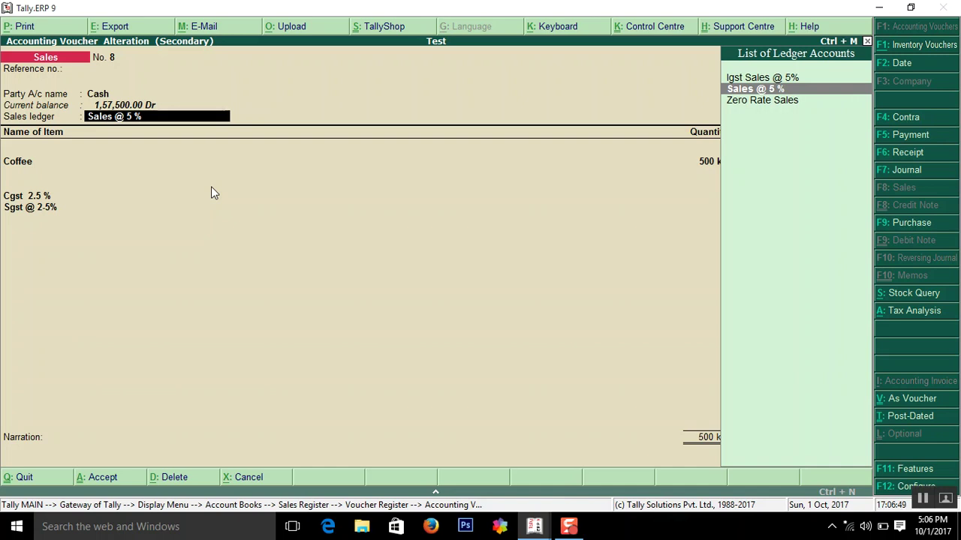
Keep Sales @ 5 % as the sales ledger and go through the Coffee line's quantity, rate and amount in voucher 8.
key(Return)
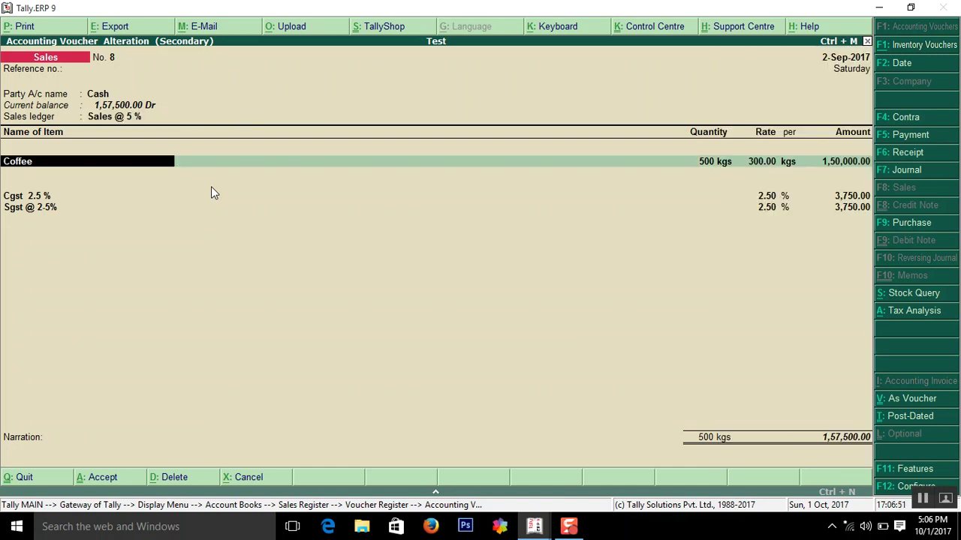
key(Return)
key(Return)
key(Return)
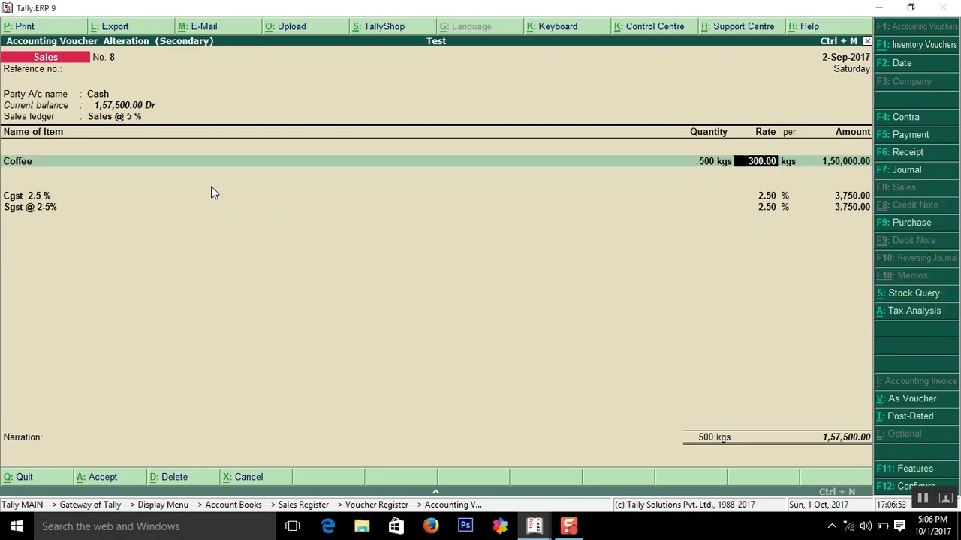
key(Return)
key(Return)
key(Return)
Go through the Cgst 2.5 % and Sgst @ 2-5% tax lines and accept sales voucher 8.
key(Return)
key(Return)
key(Return)
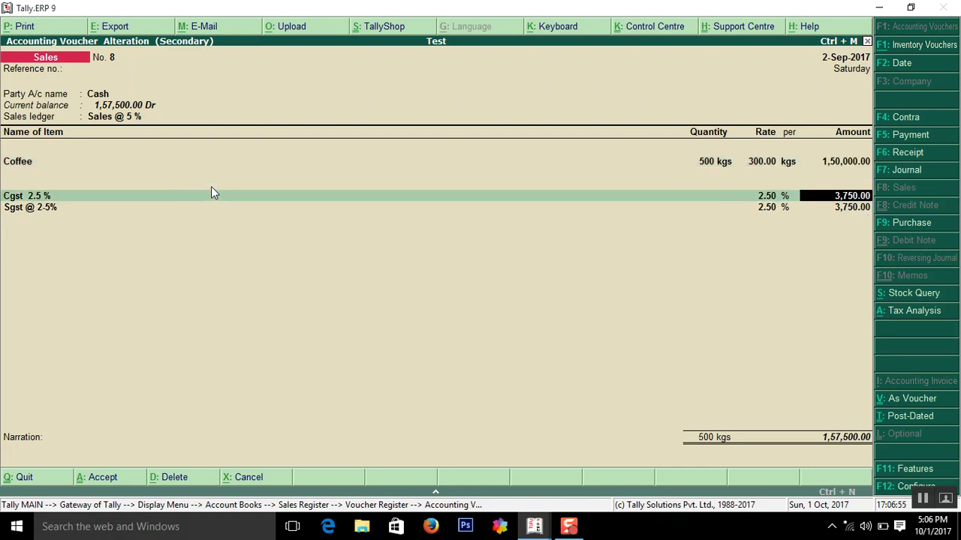
key(Return)
key(Return)
key(Return)
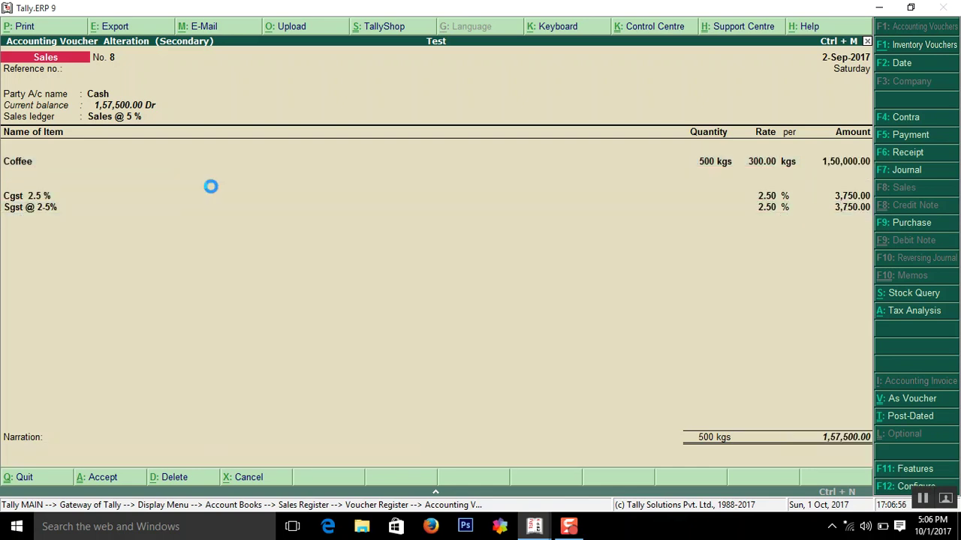
Open the Sez/export Customer sales voucher no. 9 from the register and go to its party account.
key(Down)
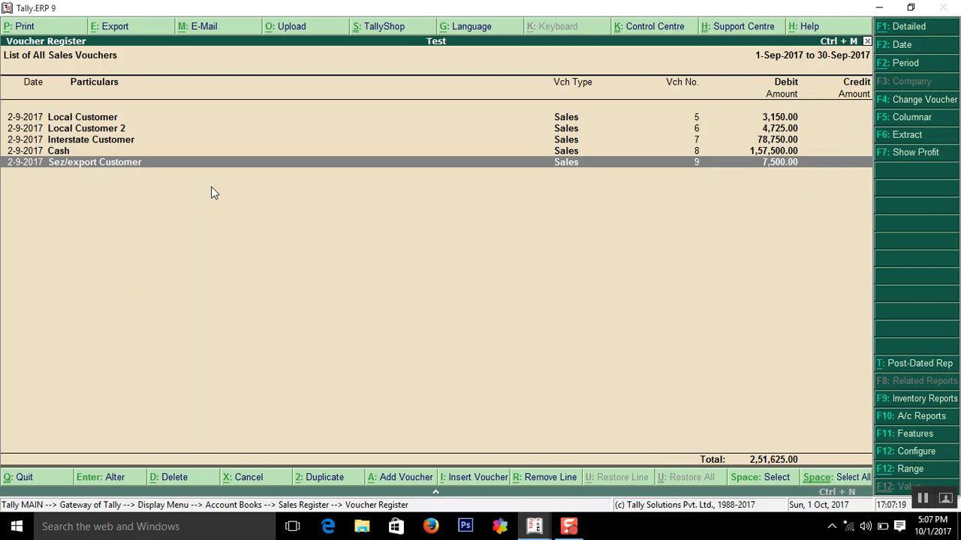
key(Return)
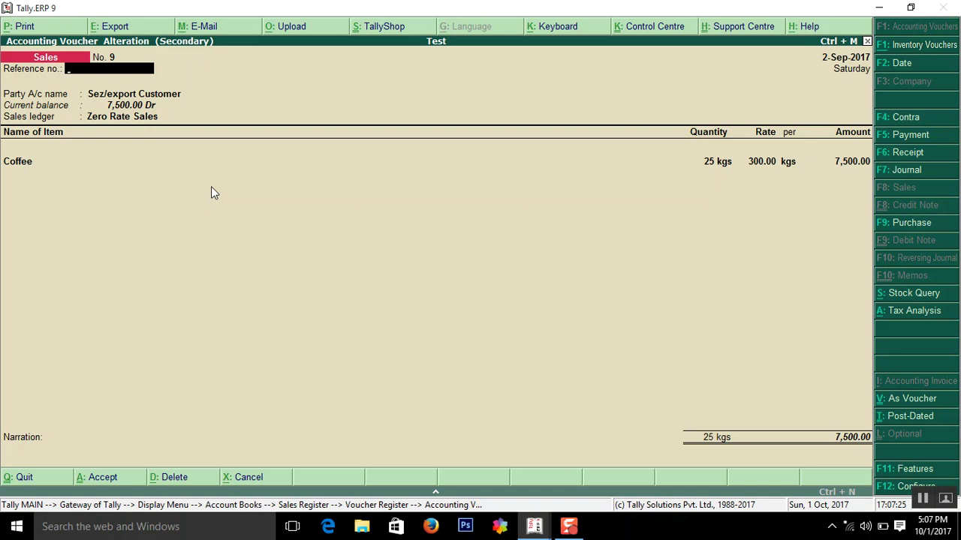
key(Return)
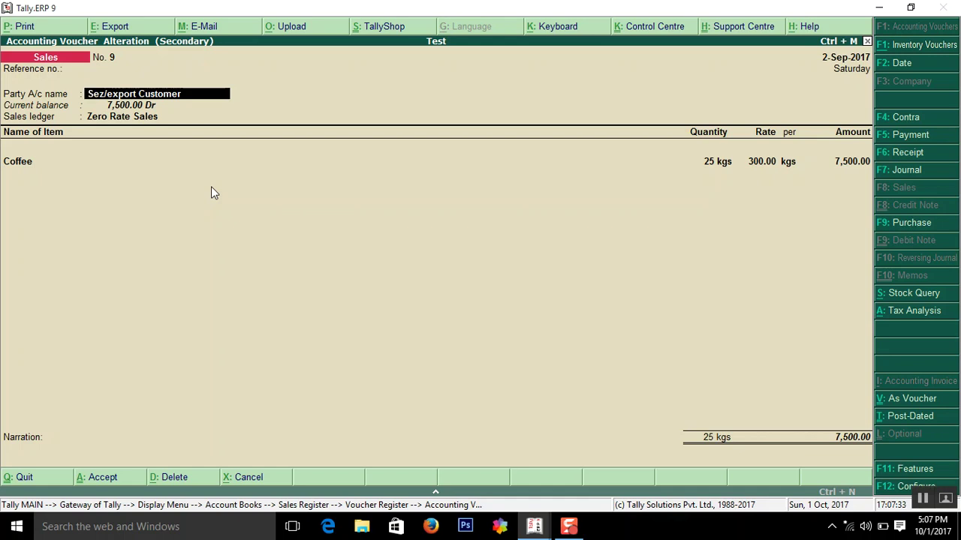
Open the Sez/export Customer ledger and go through its group, bill-by-bill and credit settings as far as the mailing state.
key(ctrl+Return)
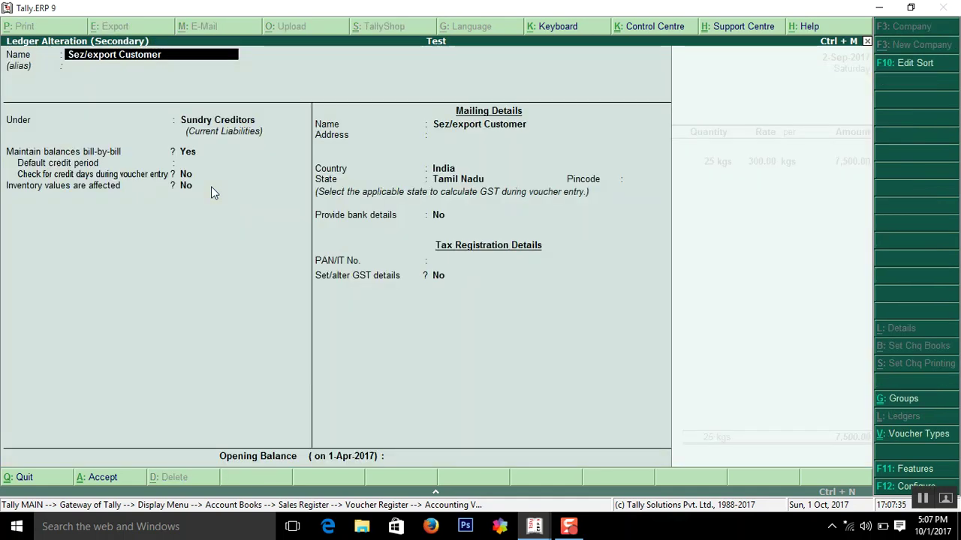
key(Return)
key(Return)
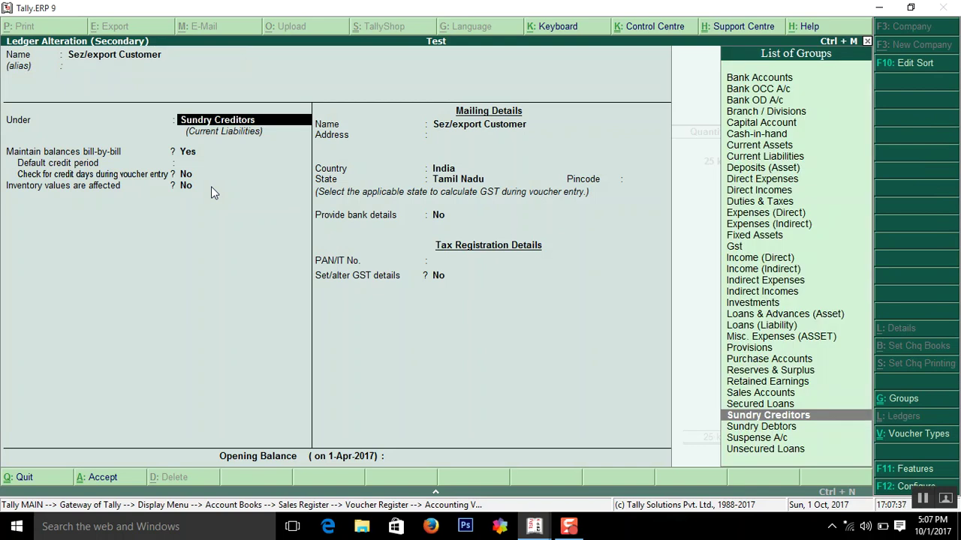
key(Return)
key(Return)
key(Return)
key(Return)
key(Return)
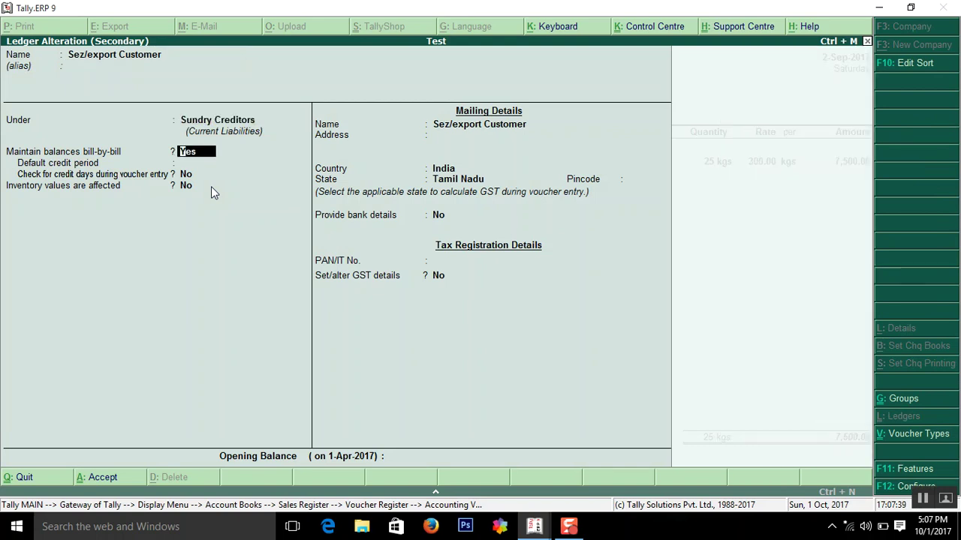
key(Return)
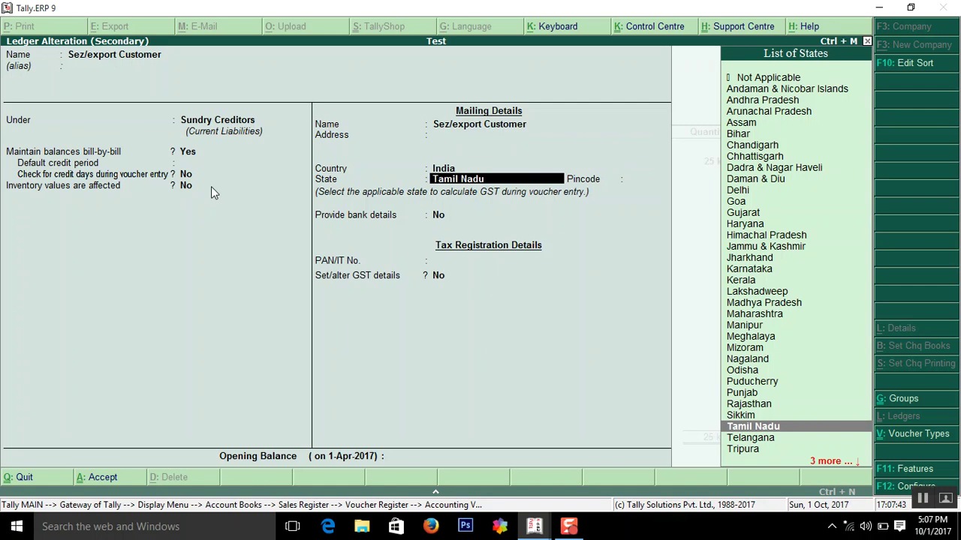
Recheck the country and state in the Sez/export Customer ledger's mailing details, keeping India and Tamil Nadu.
key(BackSpace)
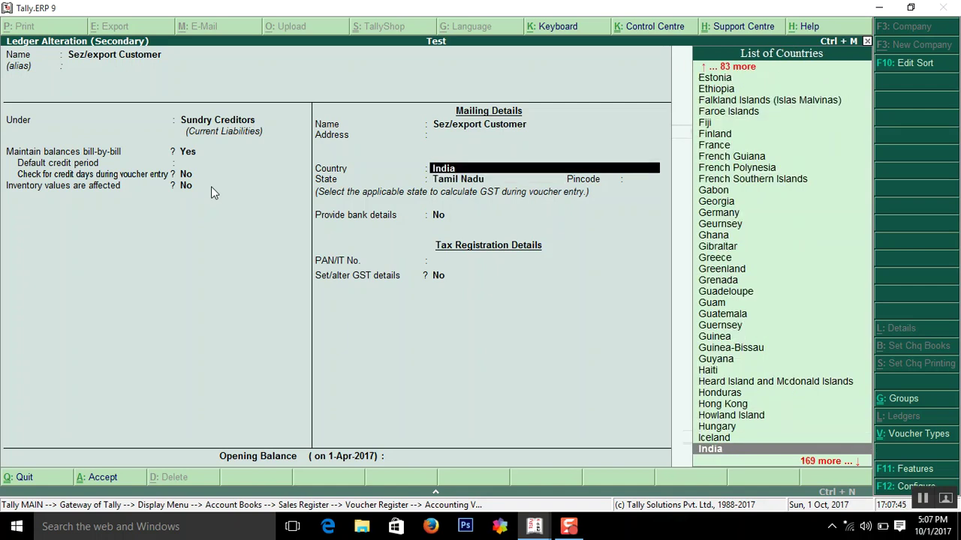
key(Return)
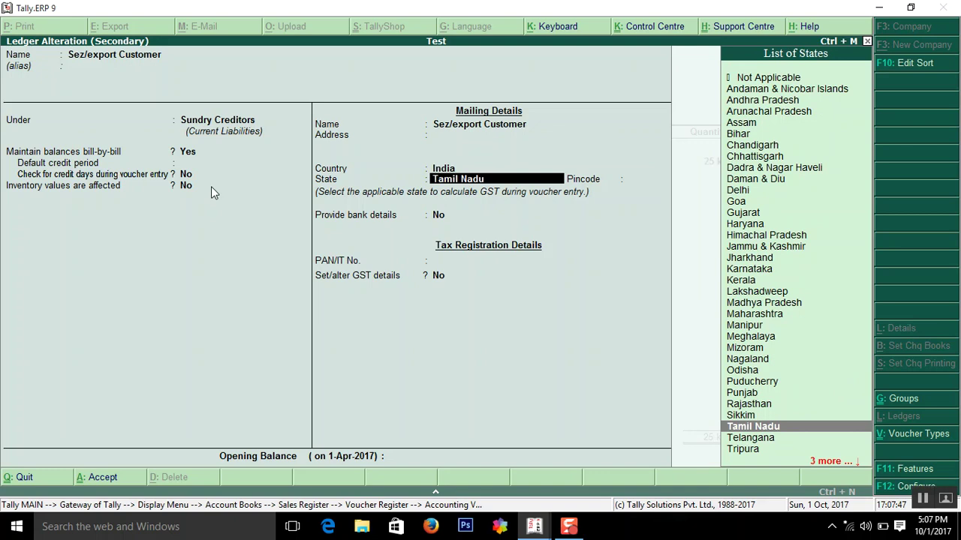
key(Return)
key(BackSpace)
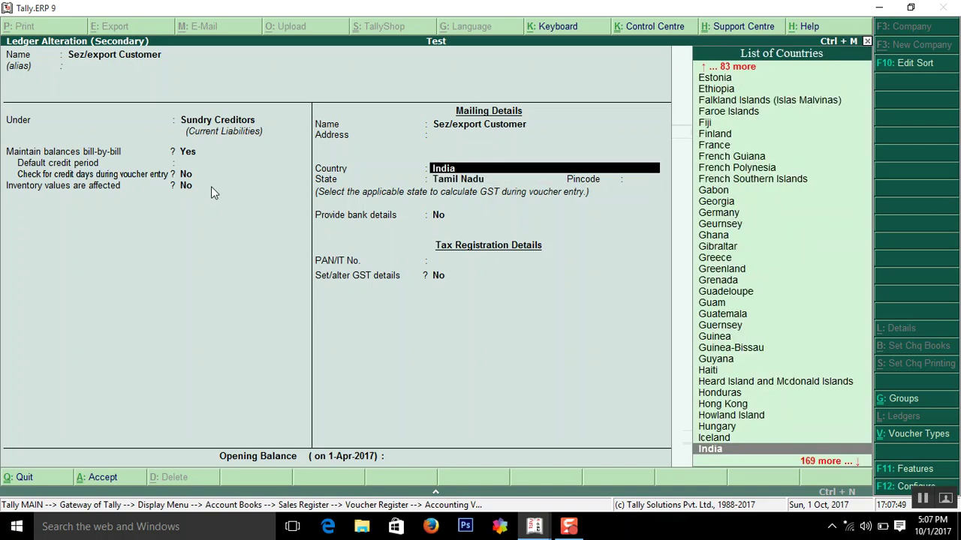
key(Return)
key(Return)
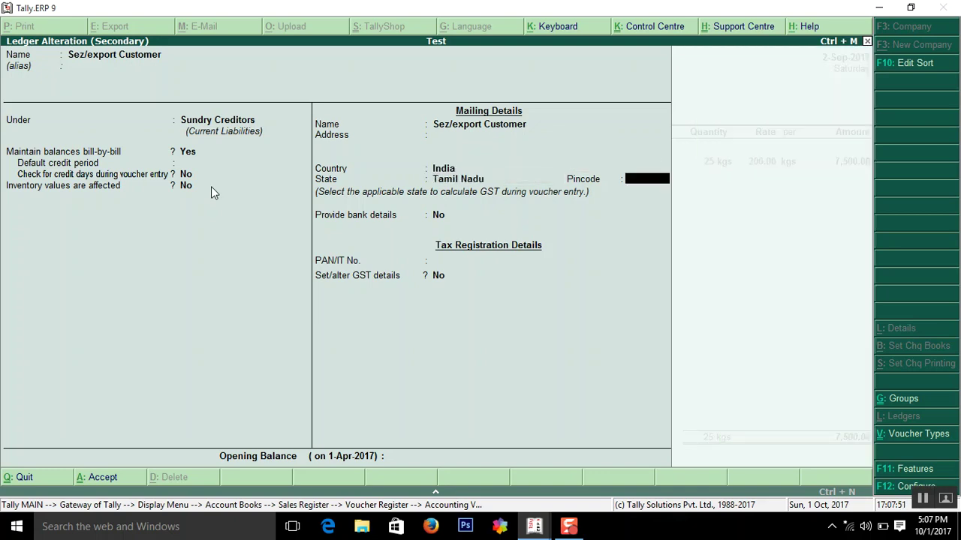
Set the Set/alter GST details option to Yes in the Sez/export Customer ledger to show its GST details.
key(Return)
key(Return)
key(Return)
key(Return)
text(y)
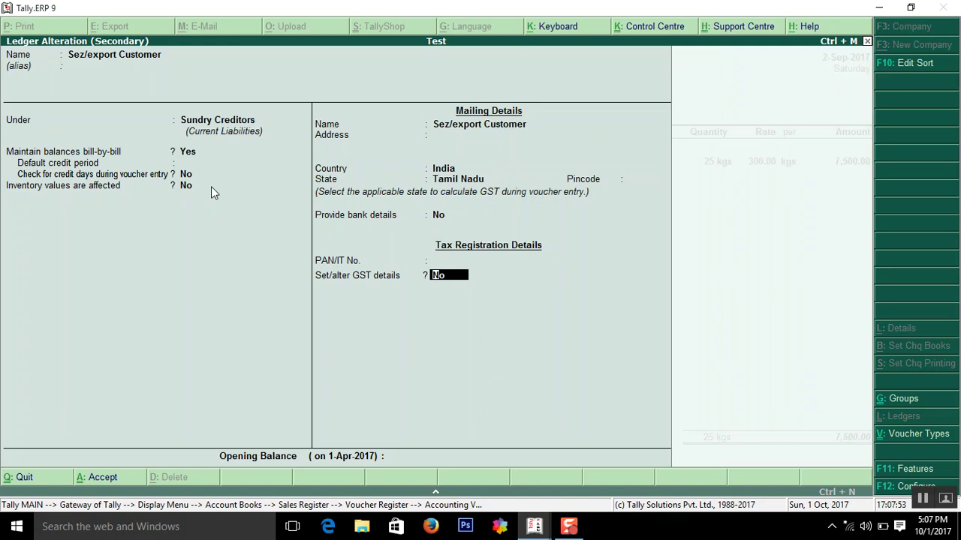
key(Return)
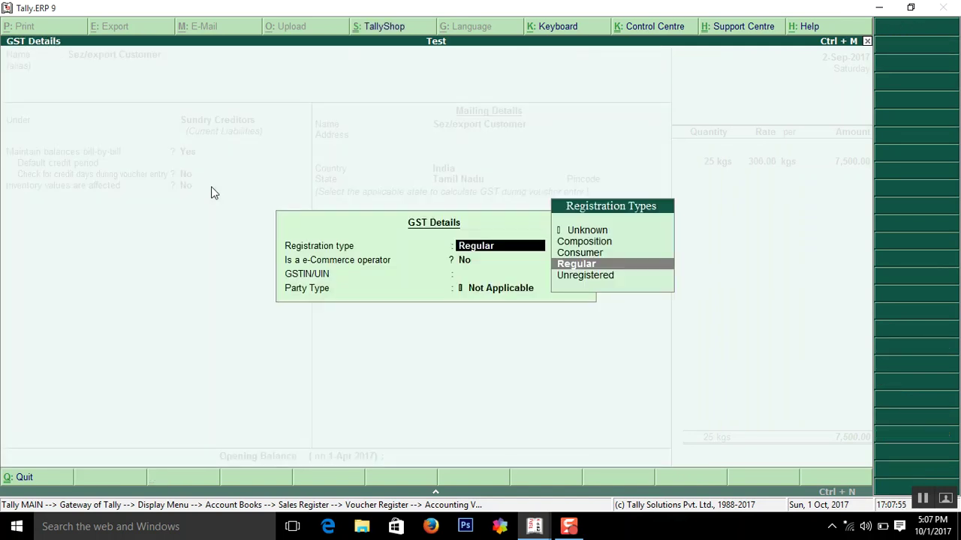
Keep the Regular registration type and No for e-Commerce operator, leave the GSTIN/UIN blank, and save the customer ledger.
key(Return)
key(Return)
key(Return)
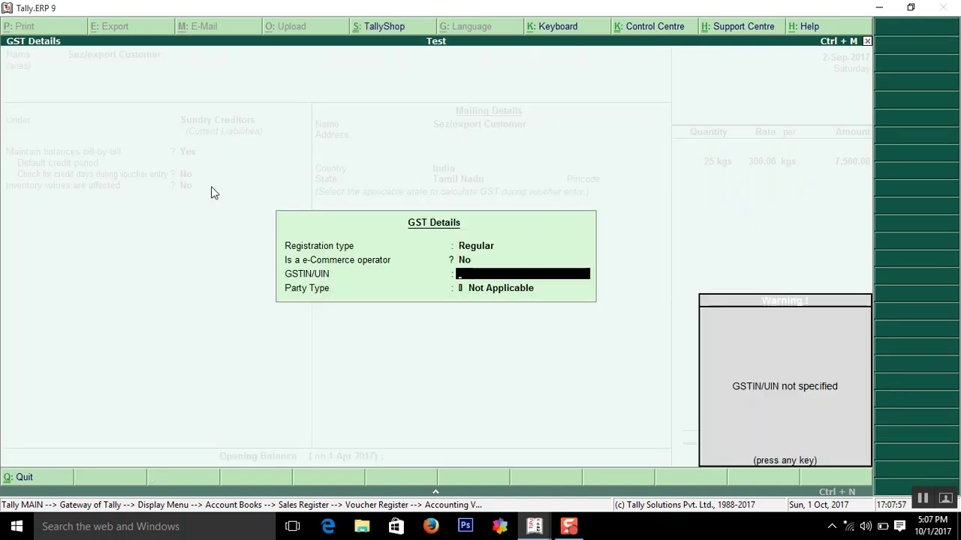
key(Return)
key(Return)
key(Return)
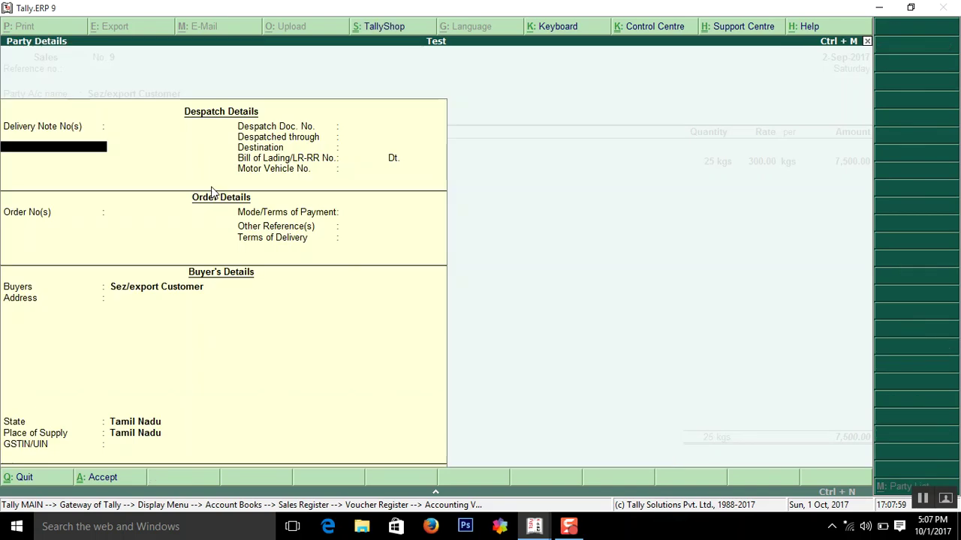
Accept the party details of the Sez/export Customer voucher and move on to the sales ledger.
key(Return)
key(Return)
key(Return)
key(Return)
key(Return)
key(ctrl+a)
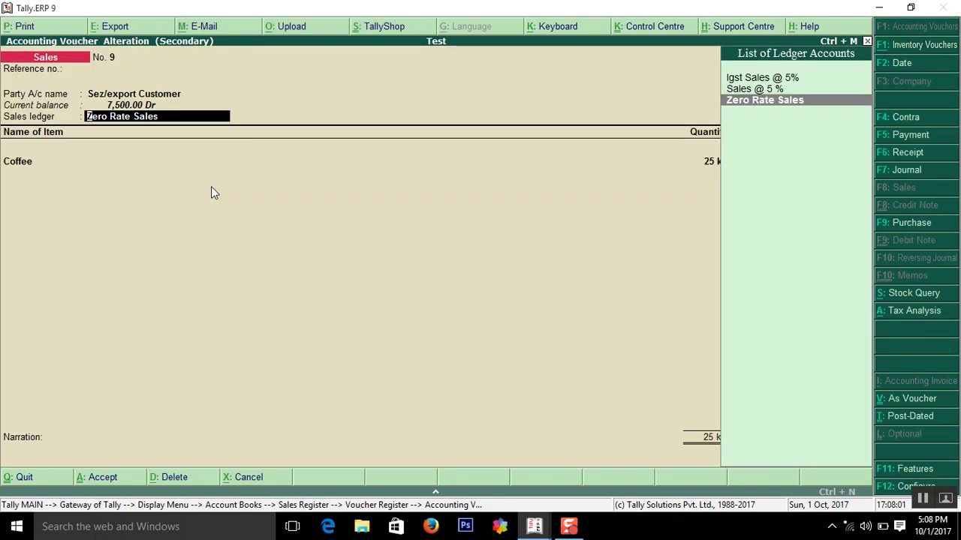
Open the Zero Rate Sales ledger for alteration from the Sez/export Customer voucher.
key(Return)
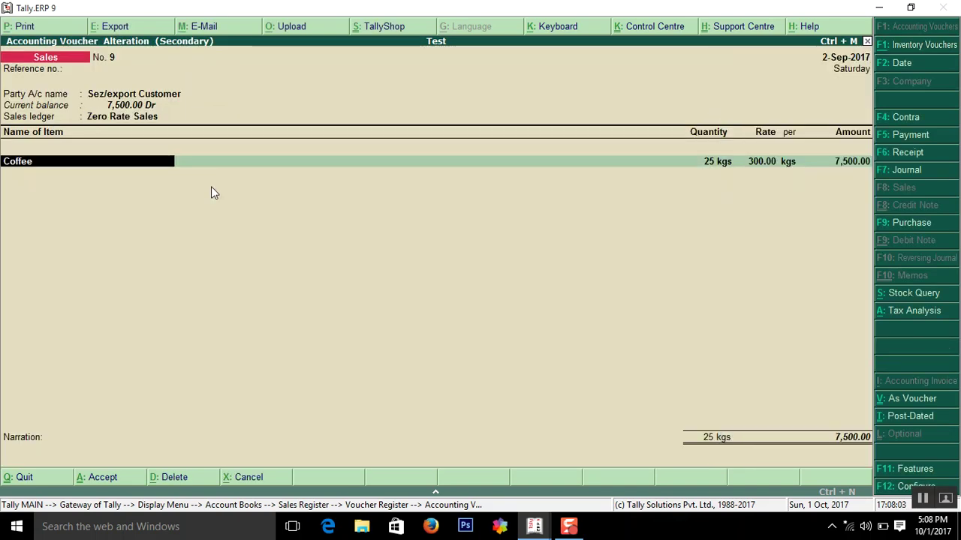
key(Return)
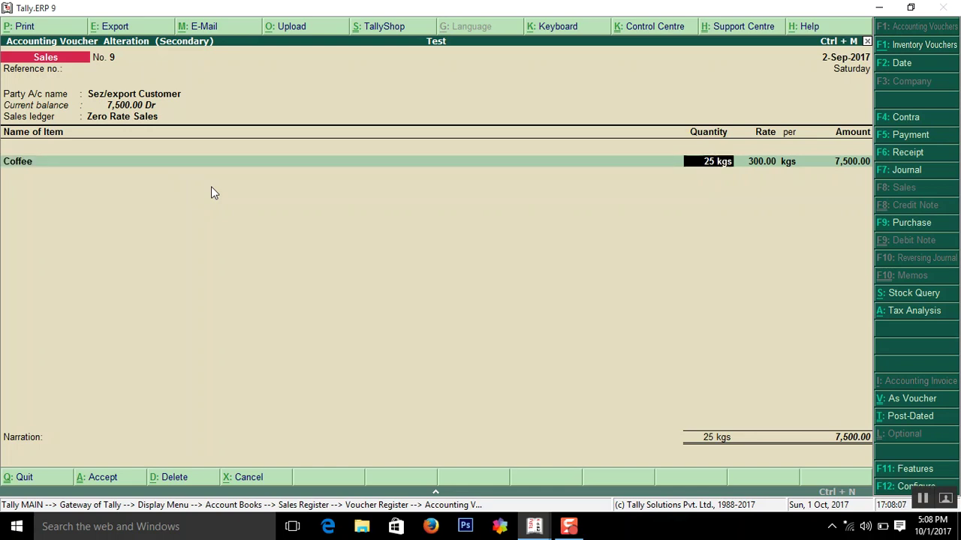
key(BackSpace)
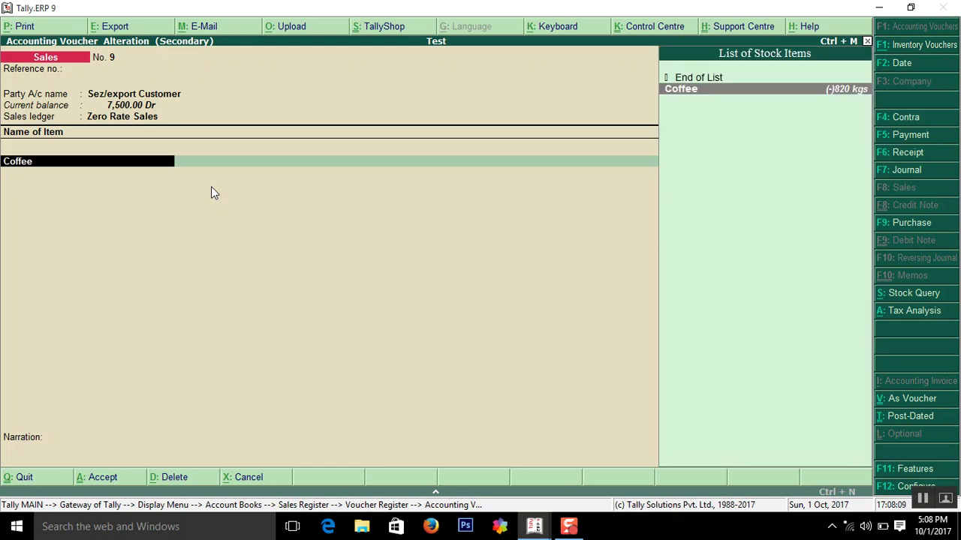
key(BackSpace)
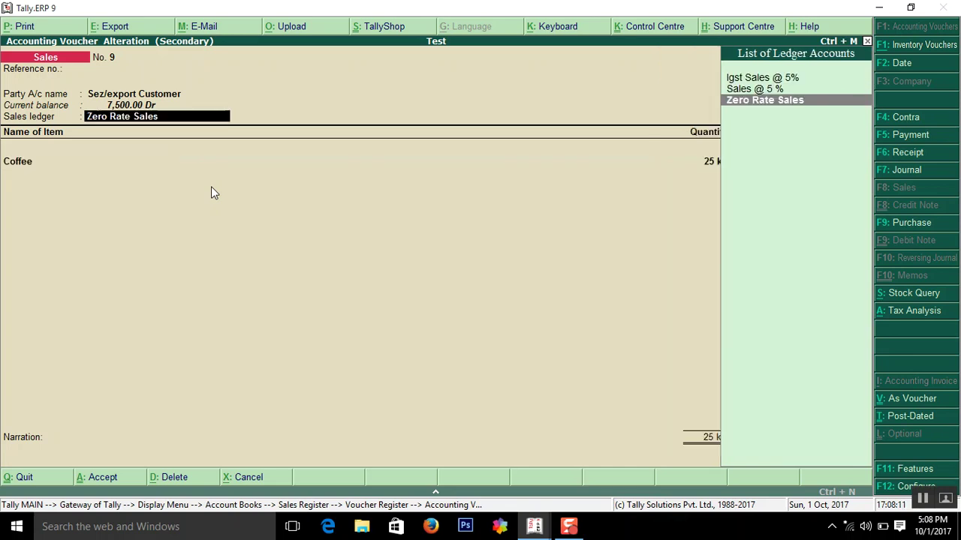
key(ctrl+Return)
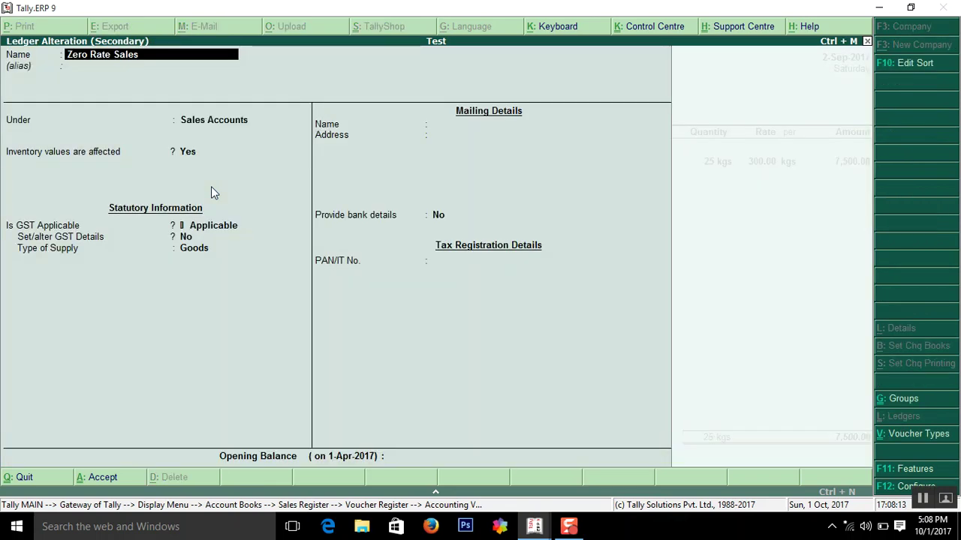
Set the Set/alter GST Details option to Yes in the Zero Rate Sales ledger to show its GST details.
key(Return)
key(Return)
key(Return)
key(Return)
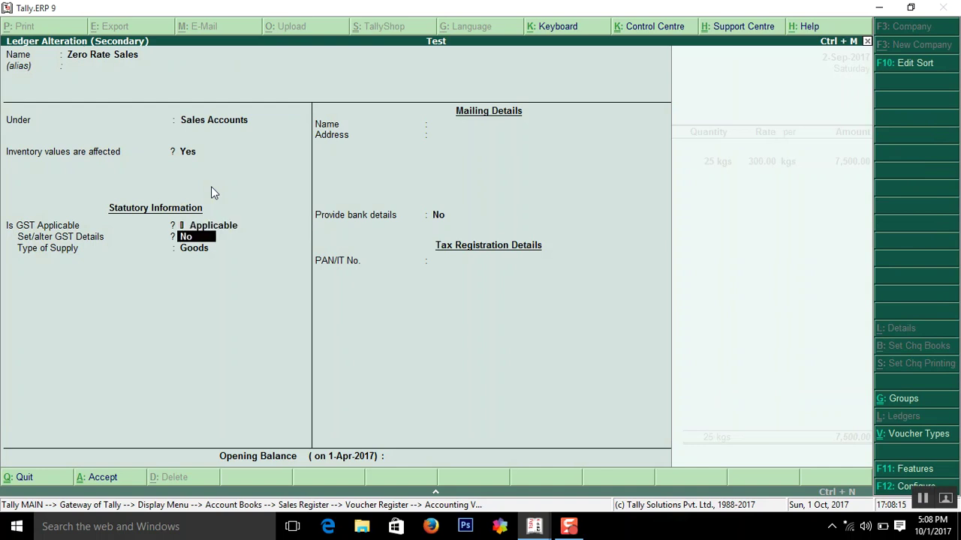
key(y)
key(Return)
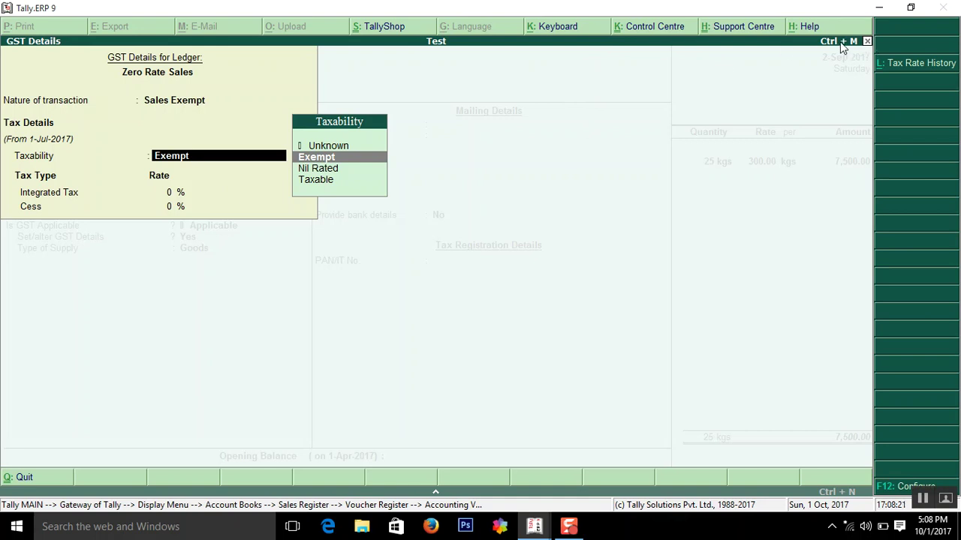
In the Zero Rate Sales tax rate history, enter HSN/SAC 0911 for Sez Sales and set Is Non-GST Goods to No.
click(909, 66)
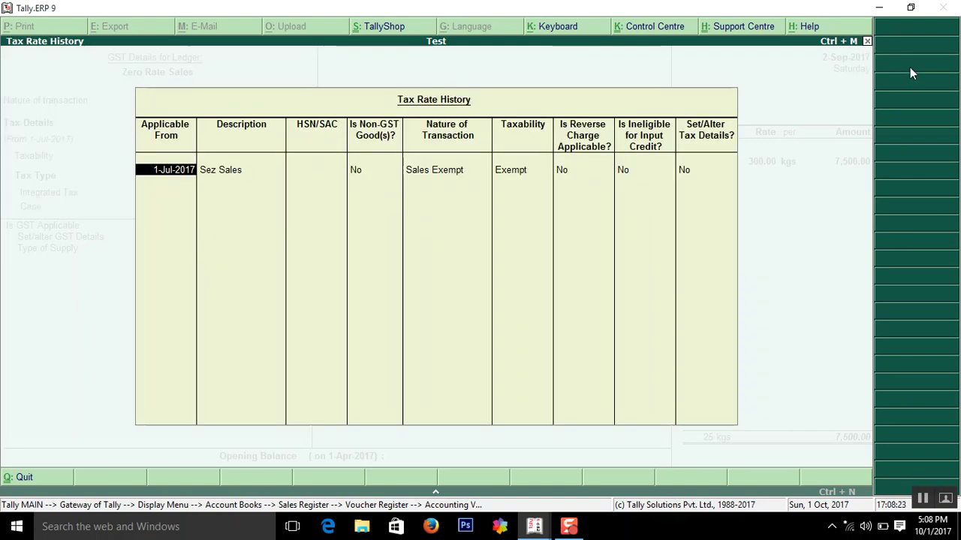
key(Return)
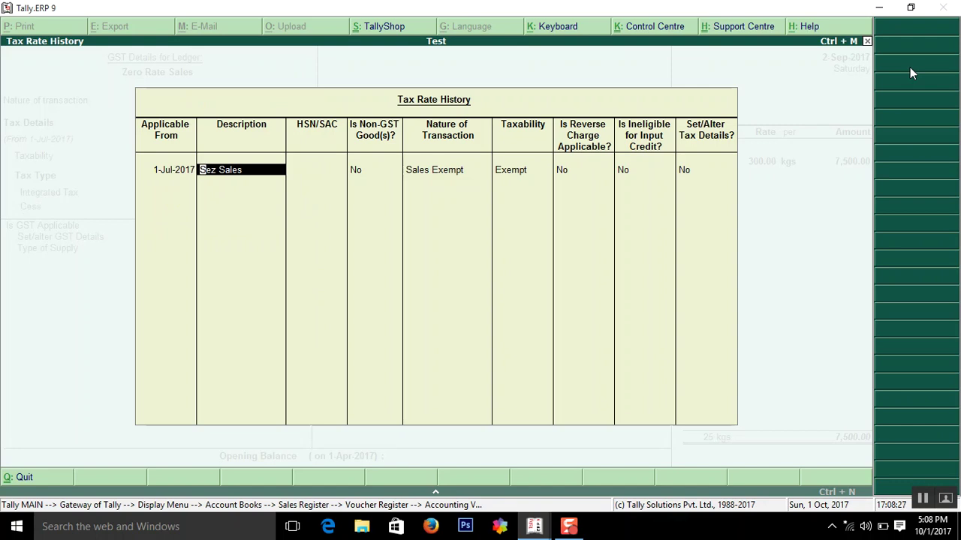
key(Return)
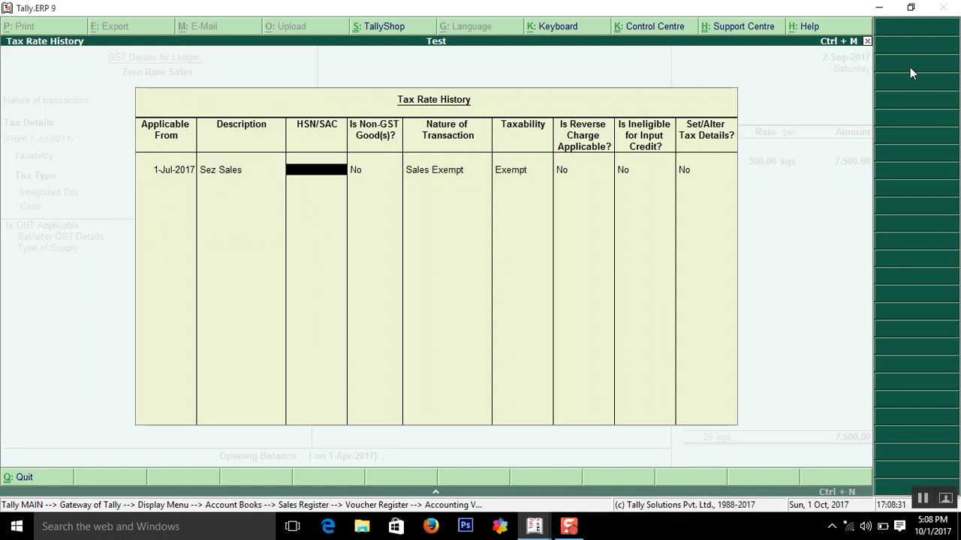
text(09011)
key(Return)
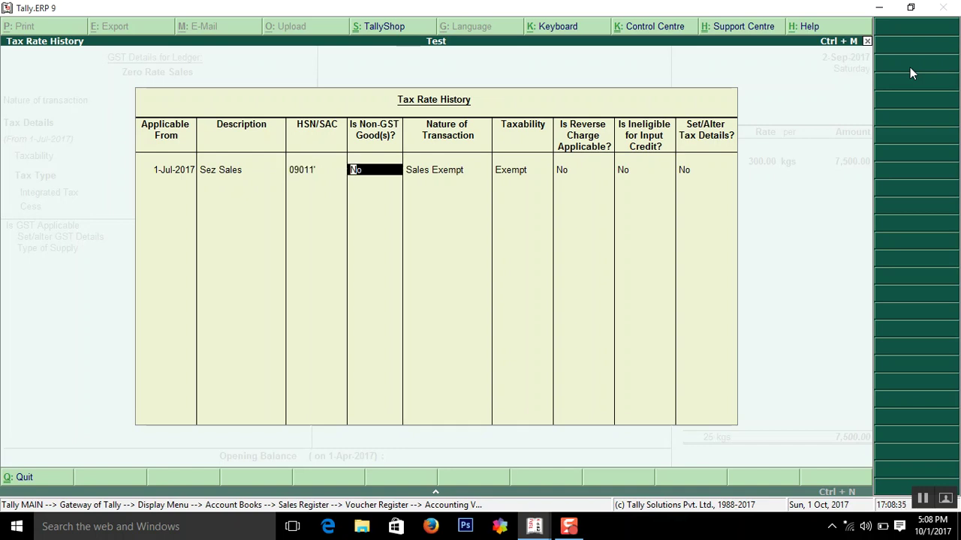
key(BackSpace)
text(0911)
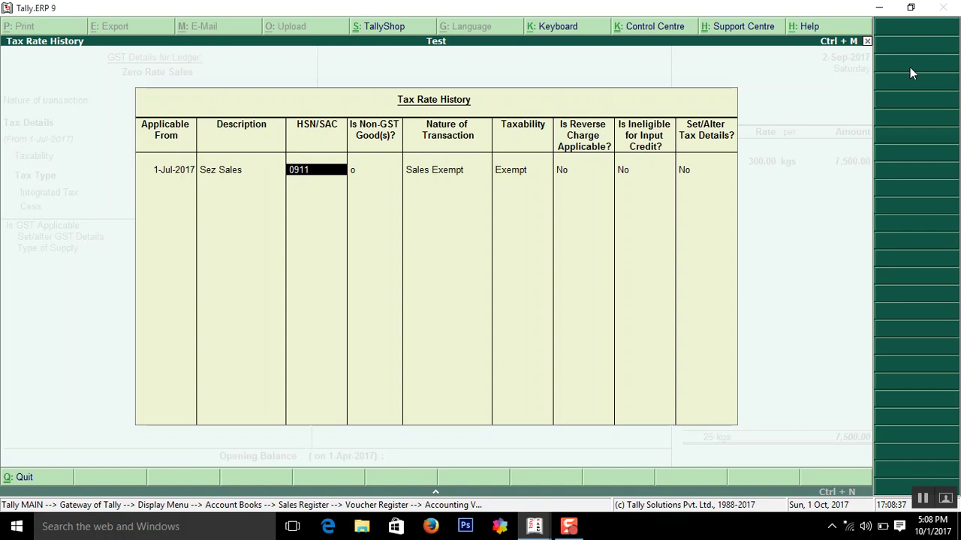
key(Return)
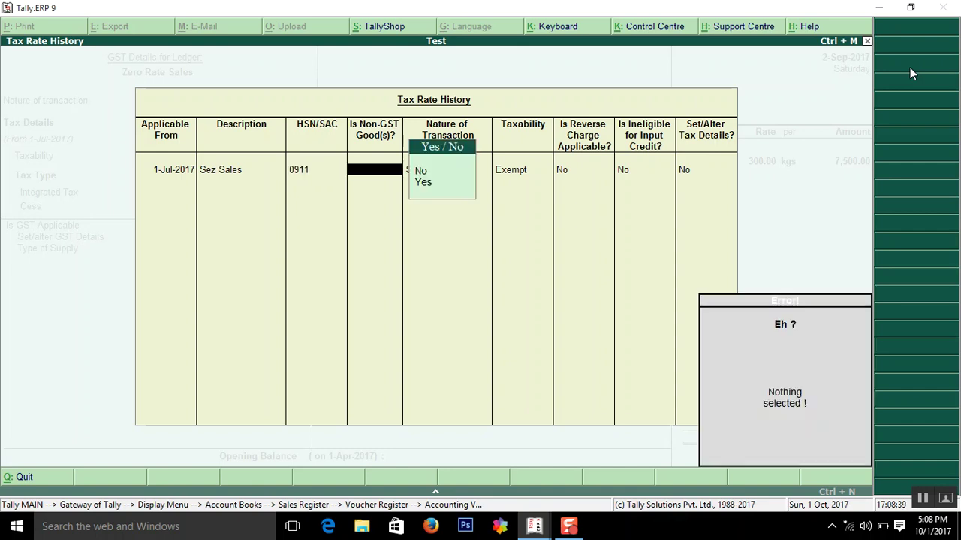
key(n)
key(Return)
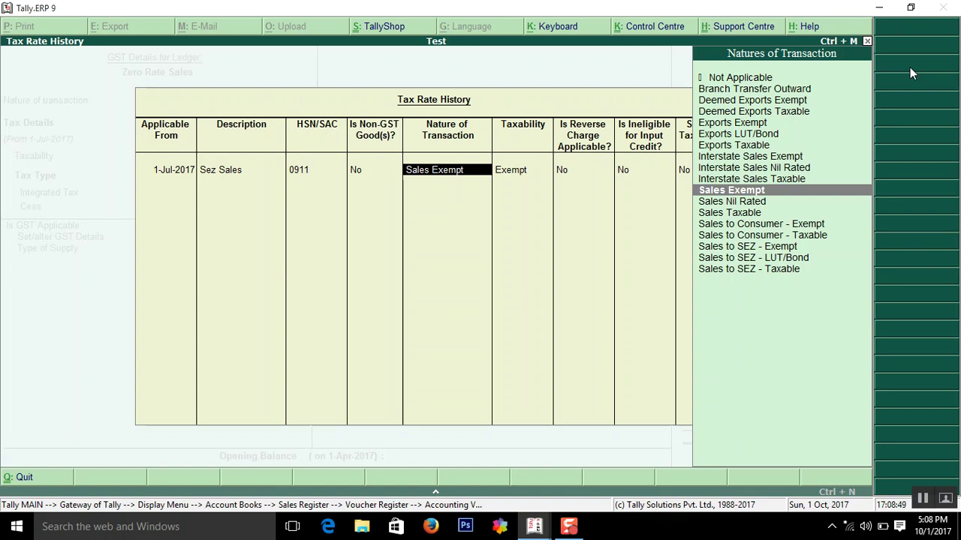
Keep Sales Exempt as the nature of transaction and Exempt as the taxability, and save the Zero Rate Sales ledger.
key(Return)
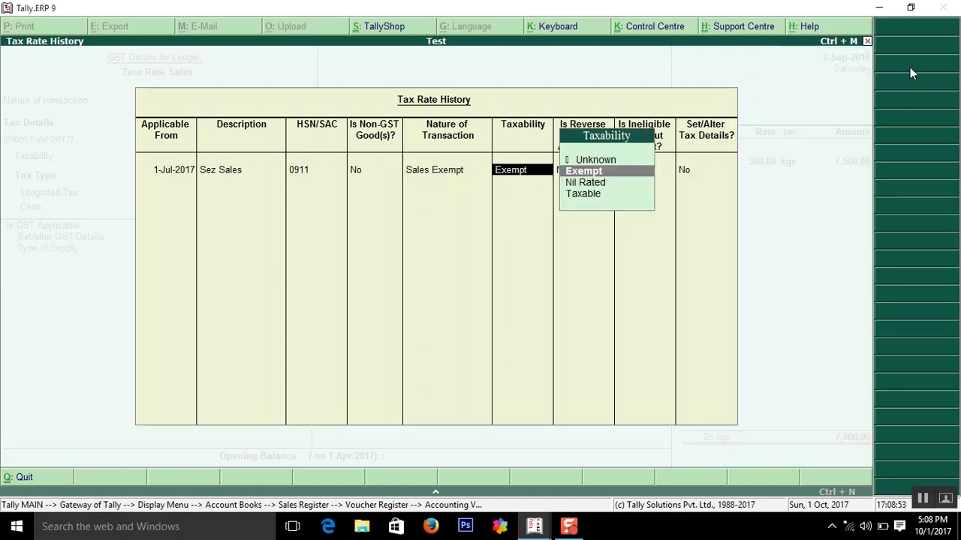
key(Return)
key(Escape)
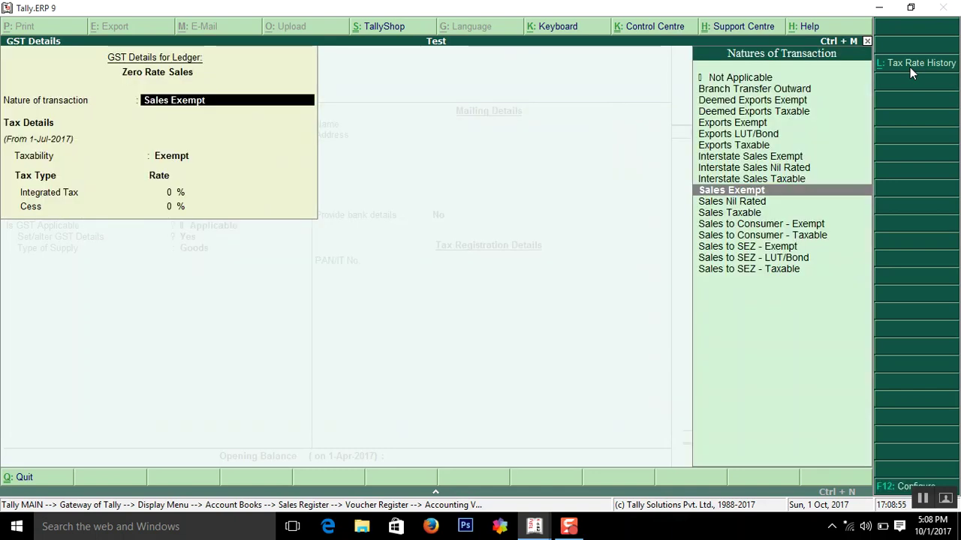
key(Return)
key(Return)
key(Return)
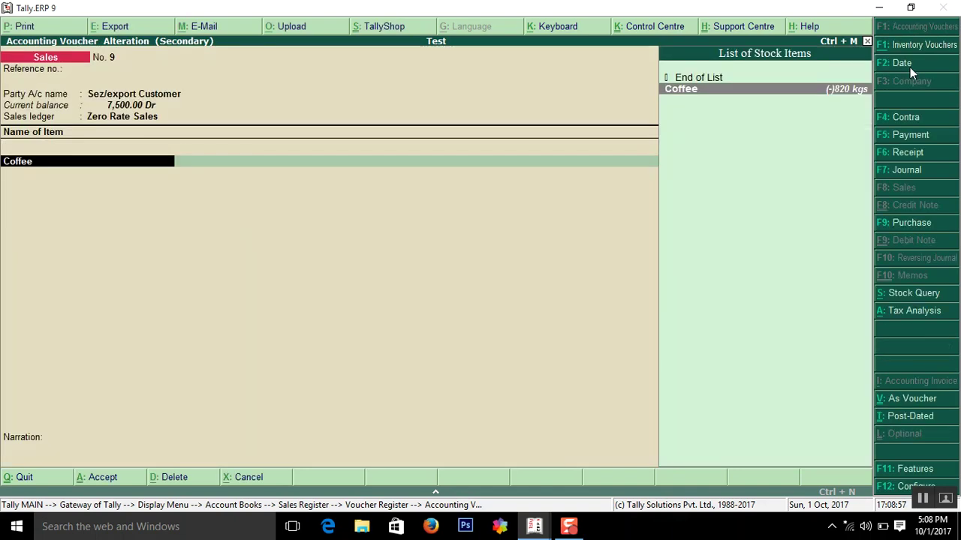
Accept the Coffee item line unchanged, leave the narration blank, and save the Sez/export Customer sales voucher.
key(Return)
key(Return)
key(Return)
key(Return)
key(Return)
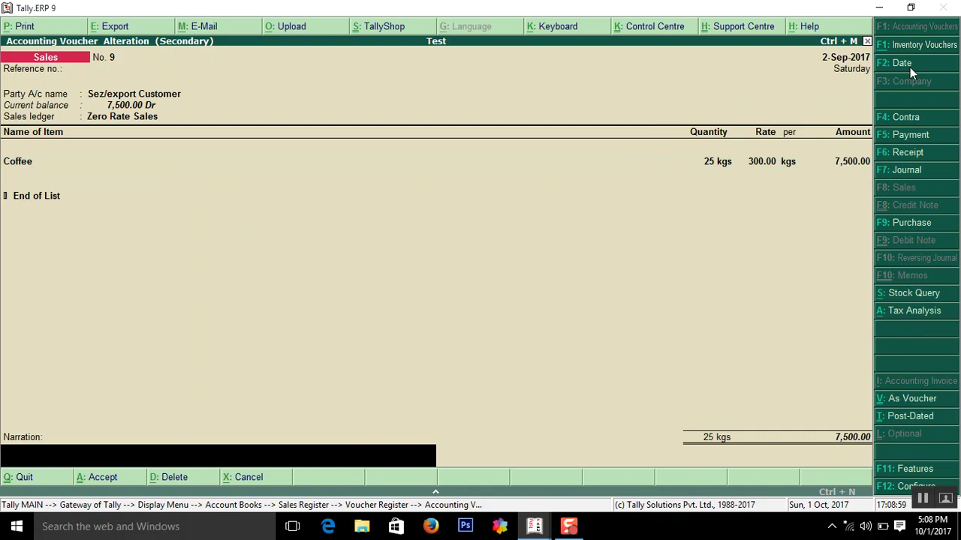
key(Return)
key(Return)
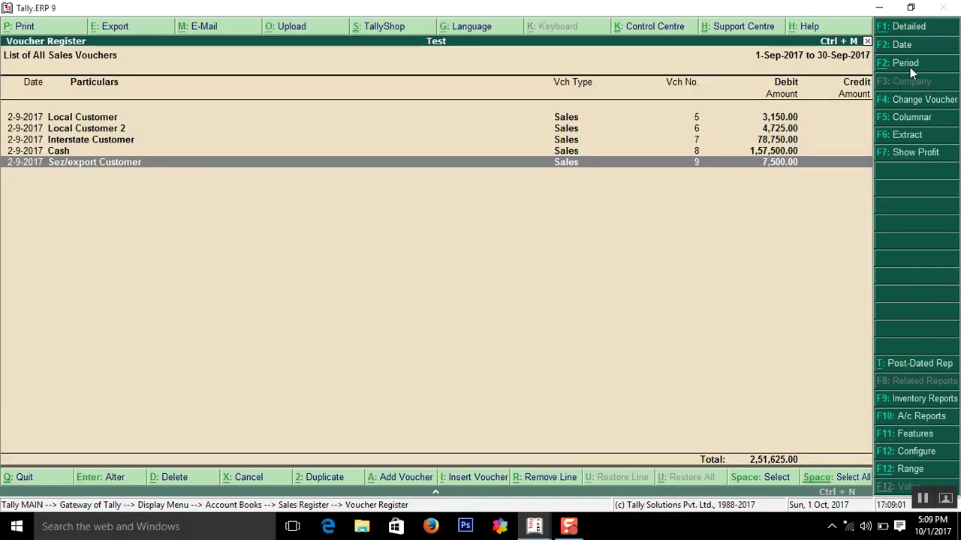